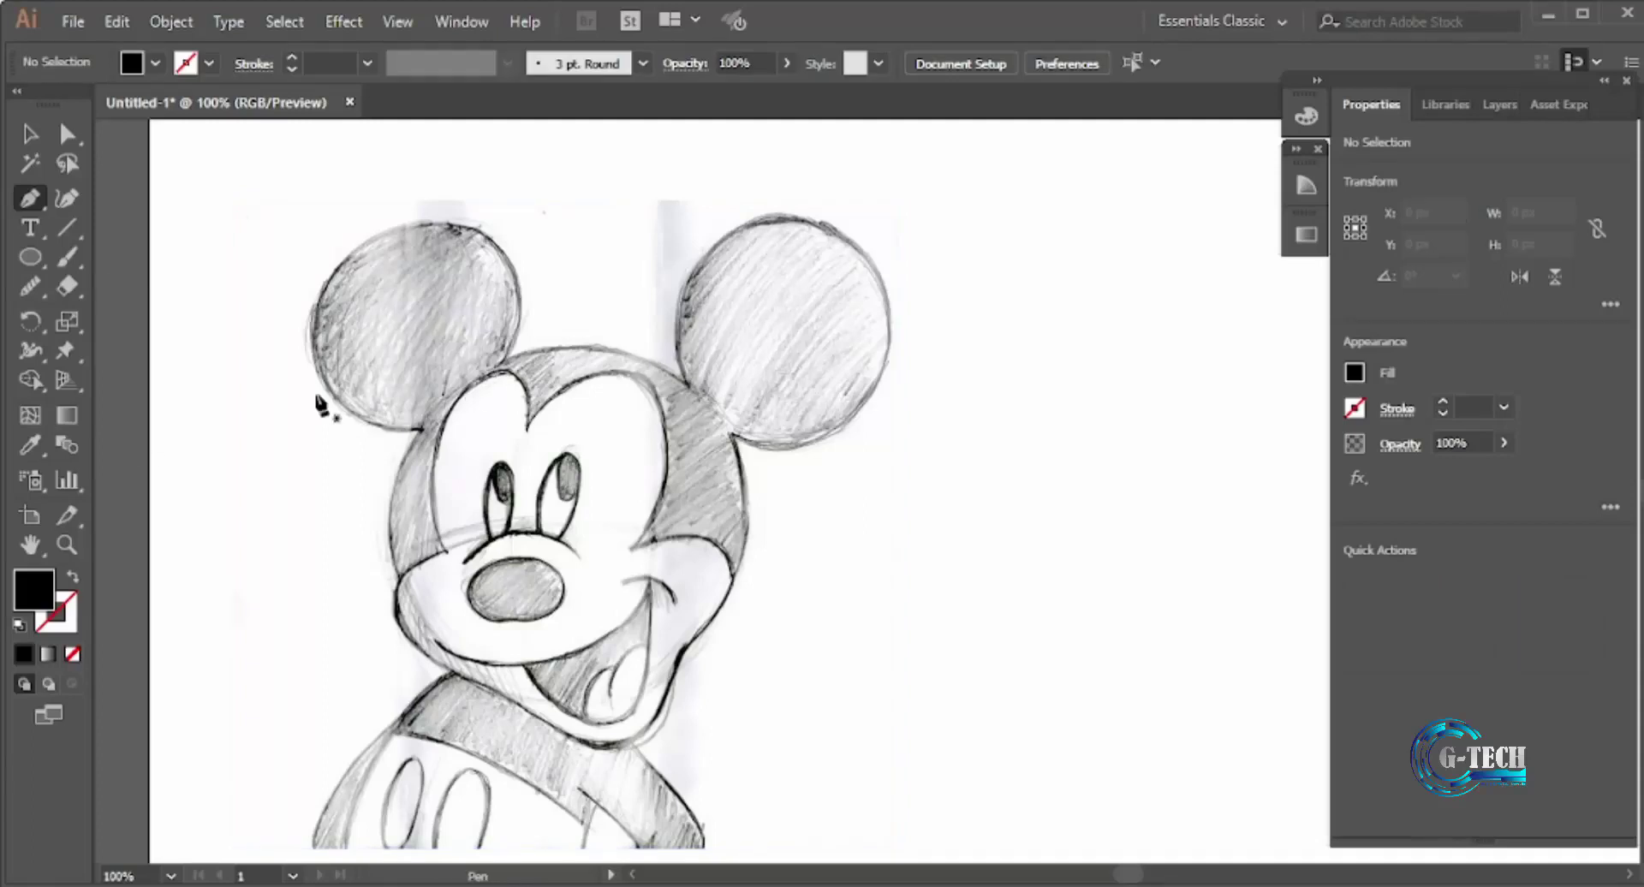
- Place the first anchor on the head edge, with no fill and a 2 pt cyan stroke
{"action": "left_click", "coordinate": [422, 429]}
{"action": "left_click", "coordinate": [1355, 372]}
{"action": "left_click", "coordinate": [1089, 410]}
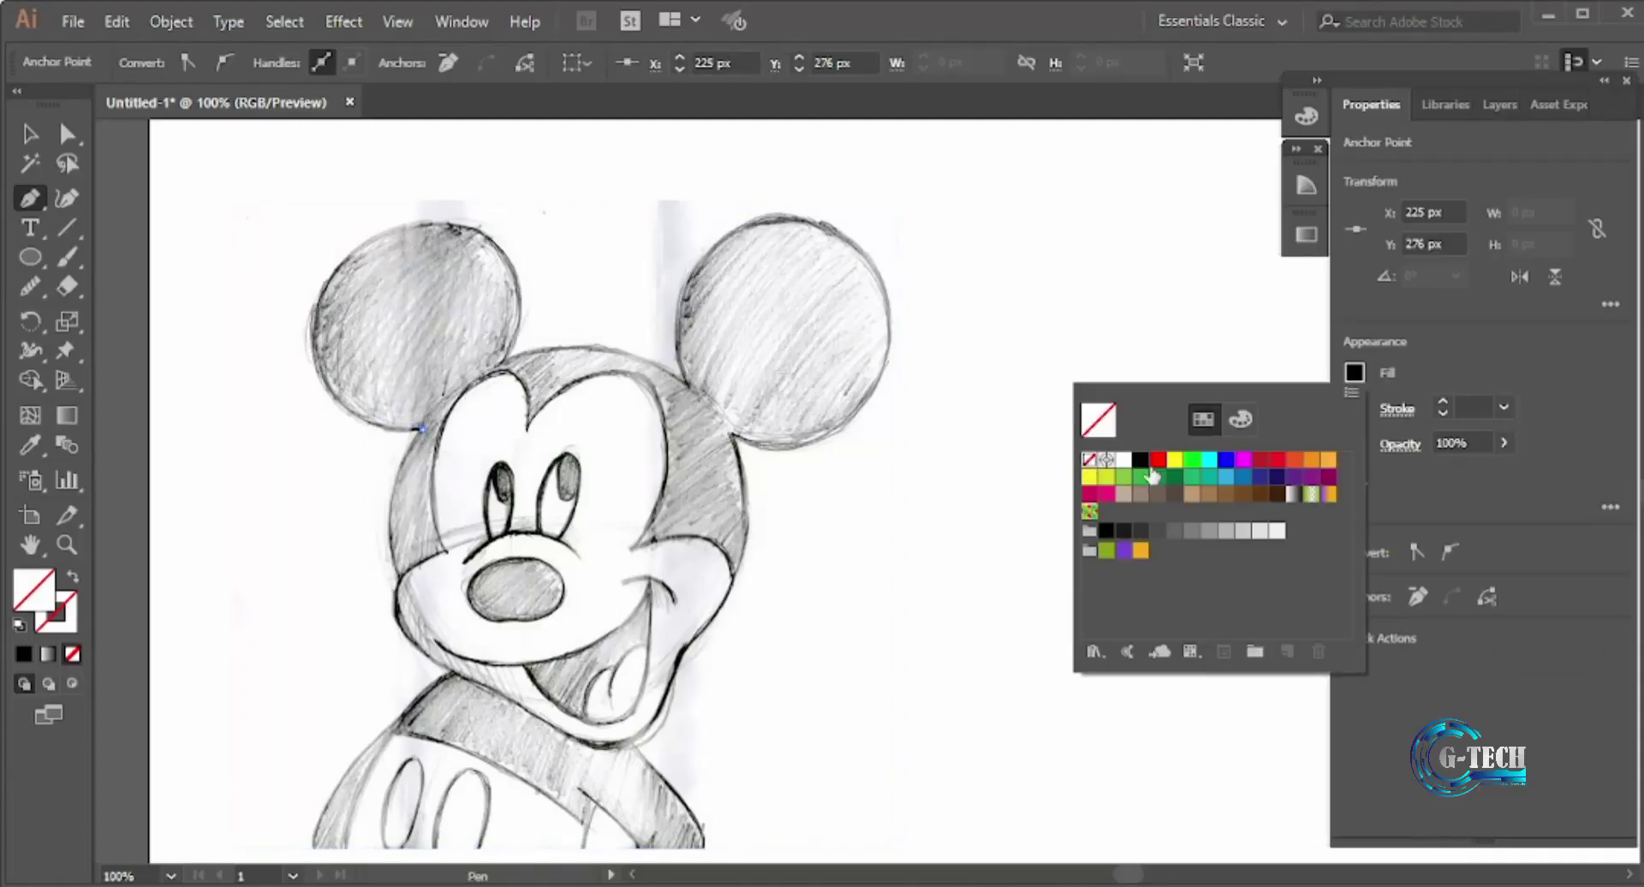
{"action": "left_click", "coordinate": [1444, 403]}
{"action": "left_click", "coordinate": [1444, 403]}
{"action": "left_click", "coordinate": [1354, 407]}
{"action": "left_click", "coordinate": [1209, 495]}
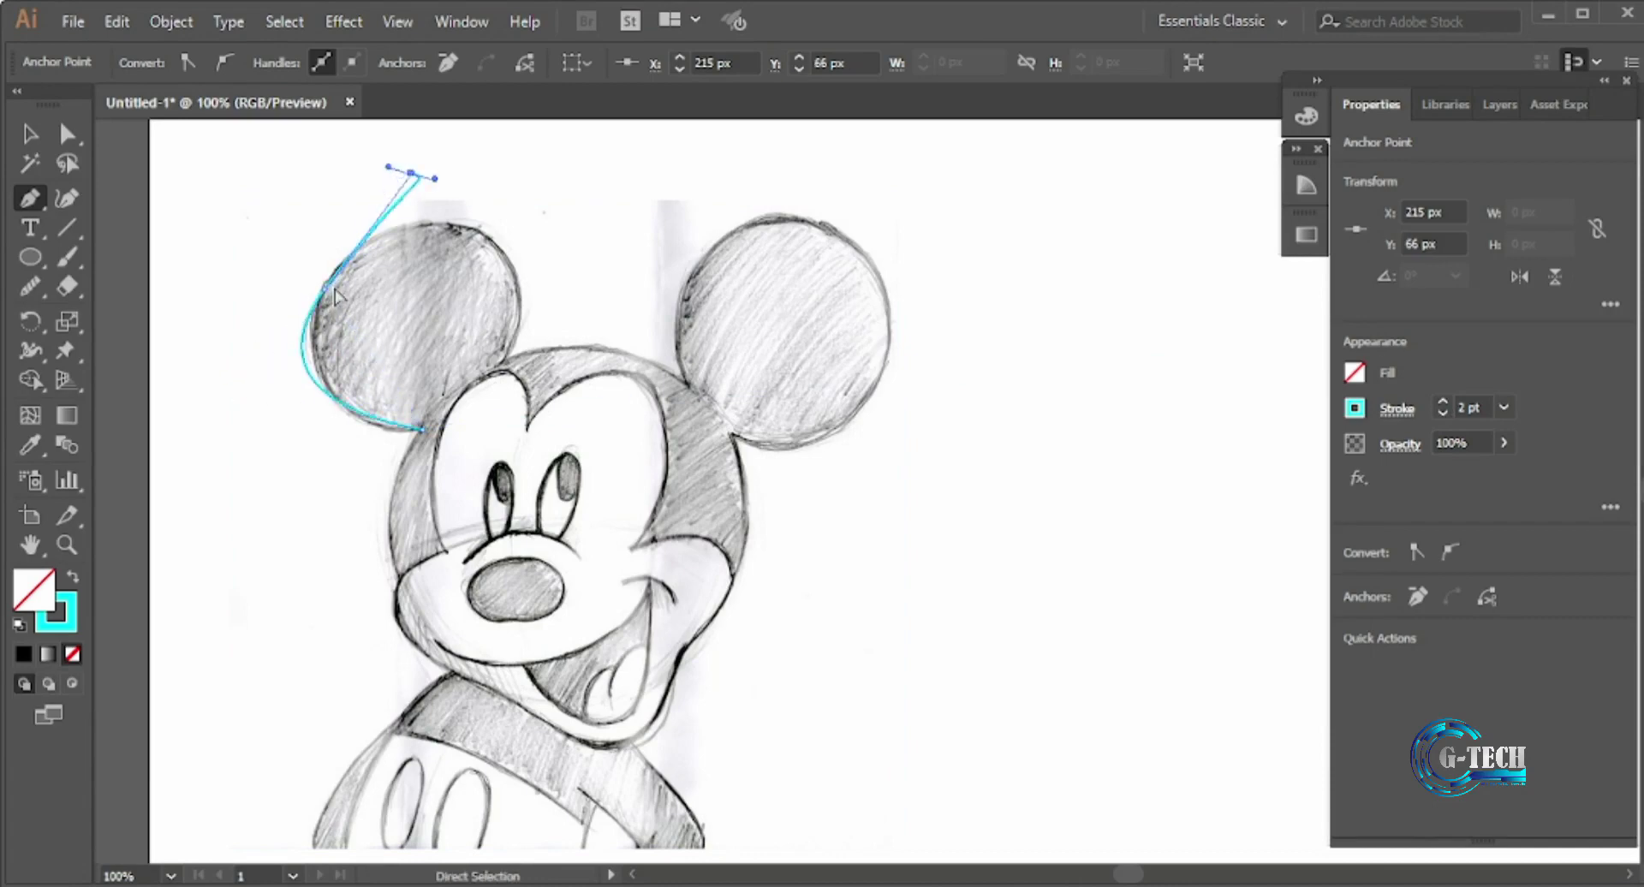
- Trace the path up the left ear, over the head top and around the right ear
{"action": "left_click_drag", "start_coordinate": [323, 297], "coordinate": [367, 159]}
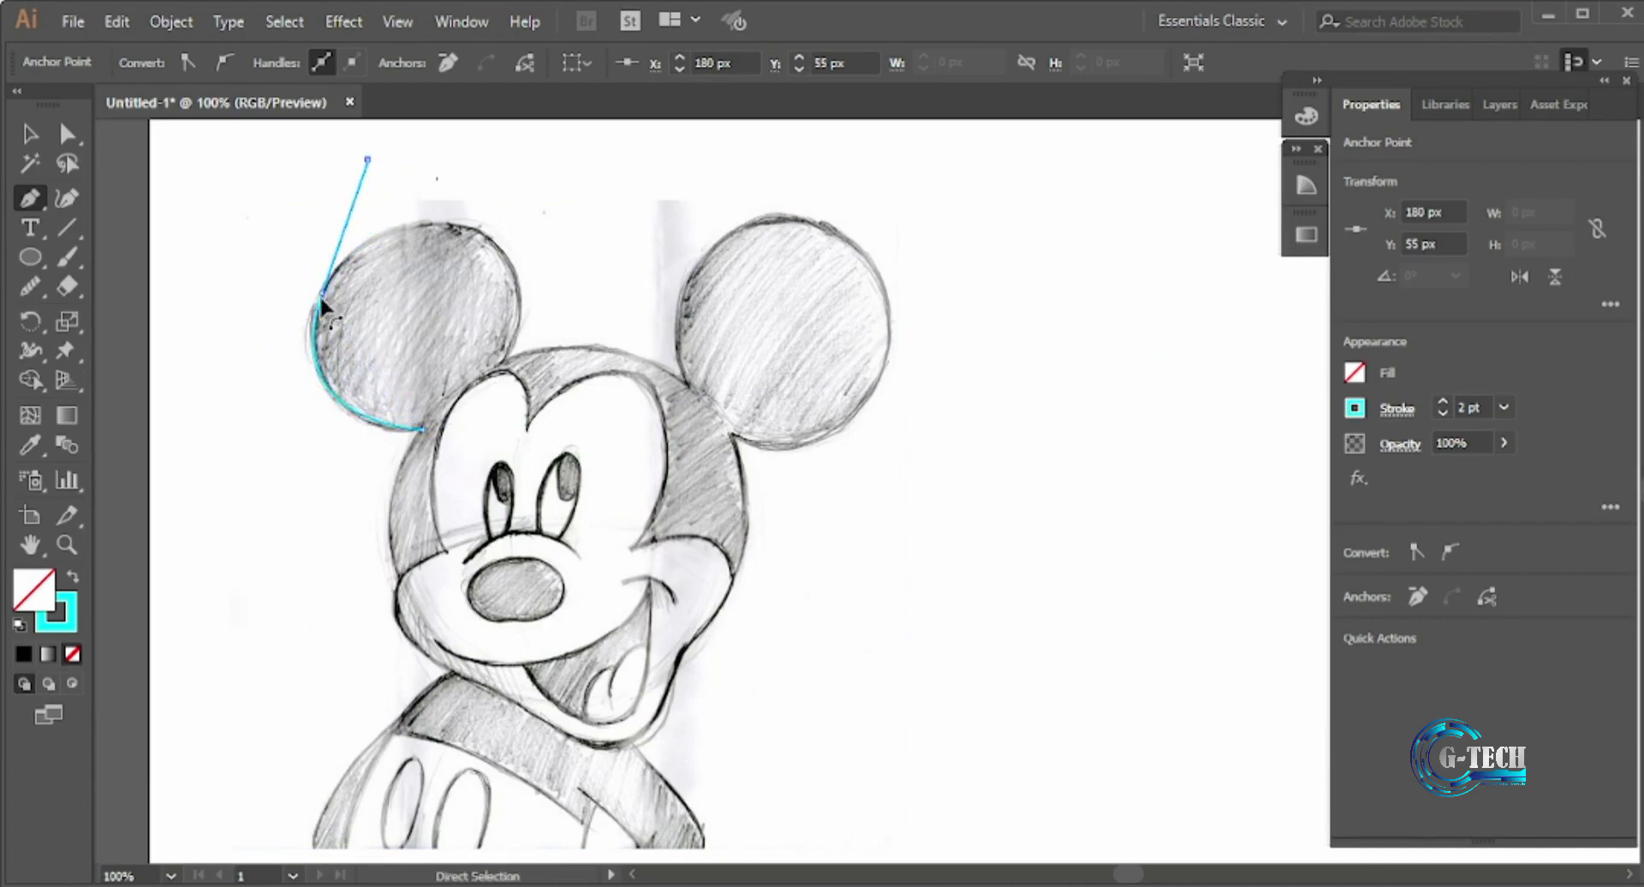
{"action": "mouse_move", "coordinate": [421, 224]}
{"action": "left_mouse_down"}
{"action": "mouse_move", "coordinate": [512, 277]}
{"action": "mouse_move", "coordinate": [527, 338]}
{"action": "mouse_move", "coordinate": [470, 395]}
{"action": "left_mouse_up"}
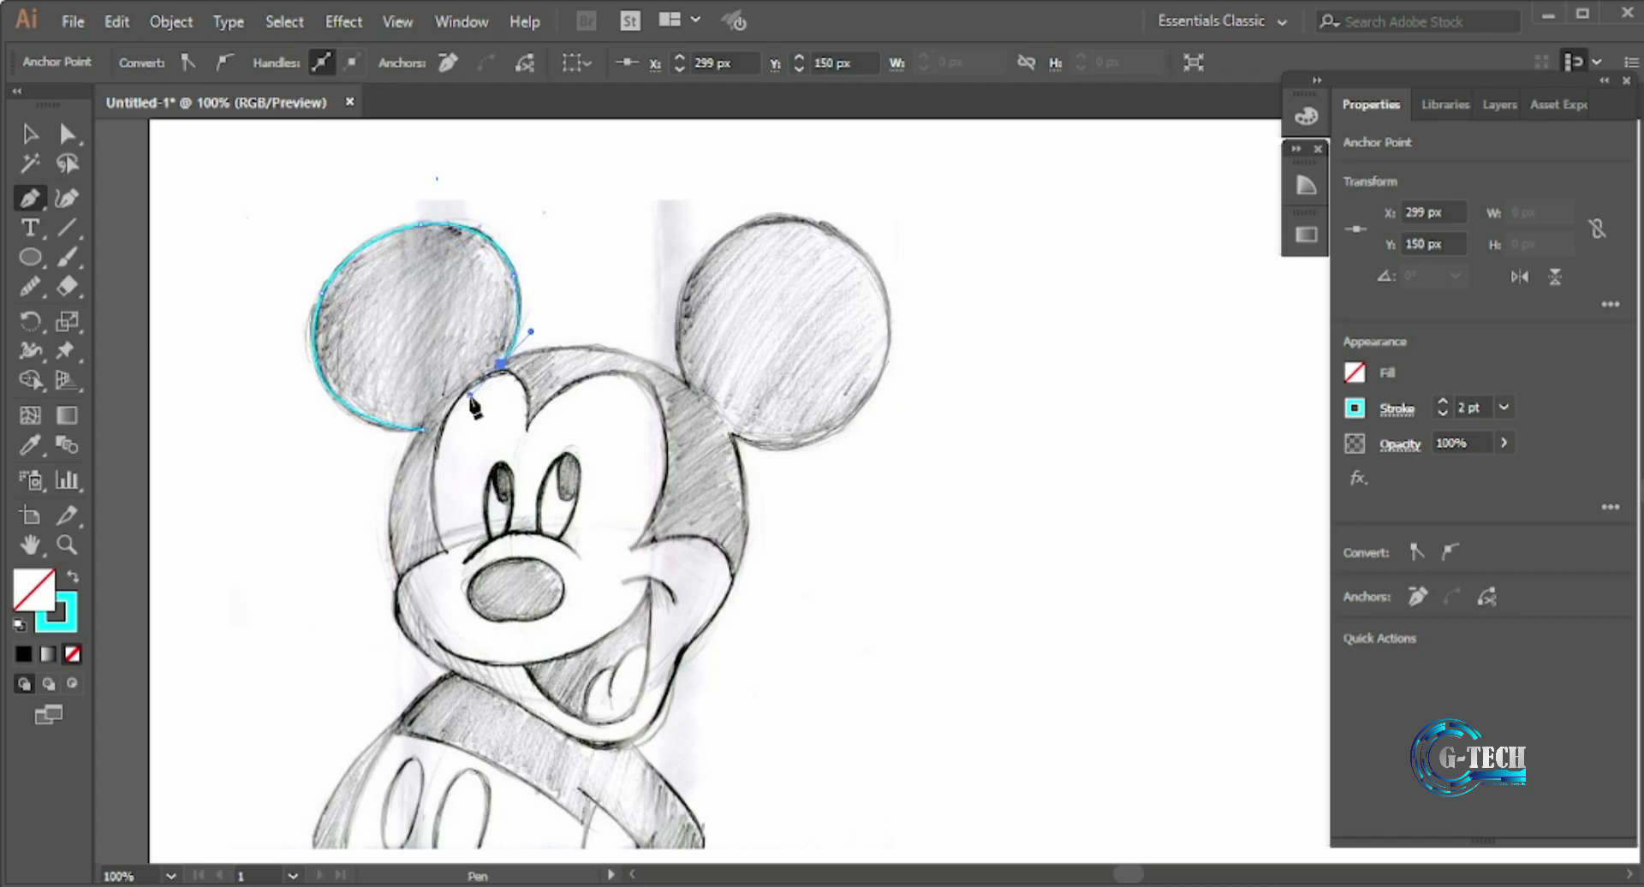
{"action": "mouse_move", "coordinate": [689, 386]}
{"action": "left_mouse_down"}
{"action": "mouse_move", "coordinate": [743, 450]}
{"action": "mouse_move", "coordinate": [735, 247]}
{"action": "mouse_move", "coordinate": [942, 224]}
{"action": "left_mouse_up"}
{"action": "mouse_move", "coordinate": [888, 334]}
{"action": "left_mouse_down"}
{"action": "mouse_move", "coordinate": [887, 432]}
{"action": "mouse_move", "coordinate": [751, 477]}
{"action": "mouse_move", "coordinate": [688, 409]}
{"action": "left_mouse_up"}
{"action": "left_click", "coordinate": [732, 434]}
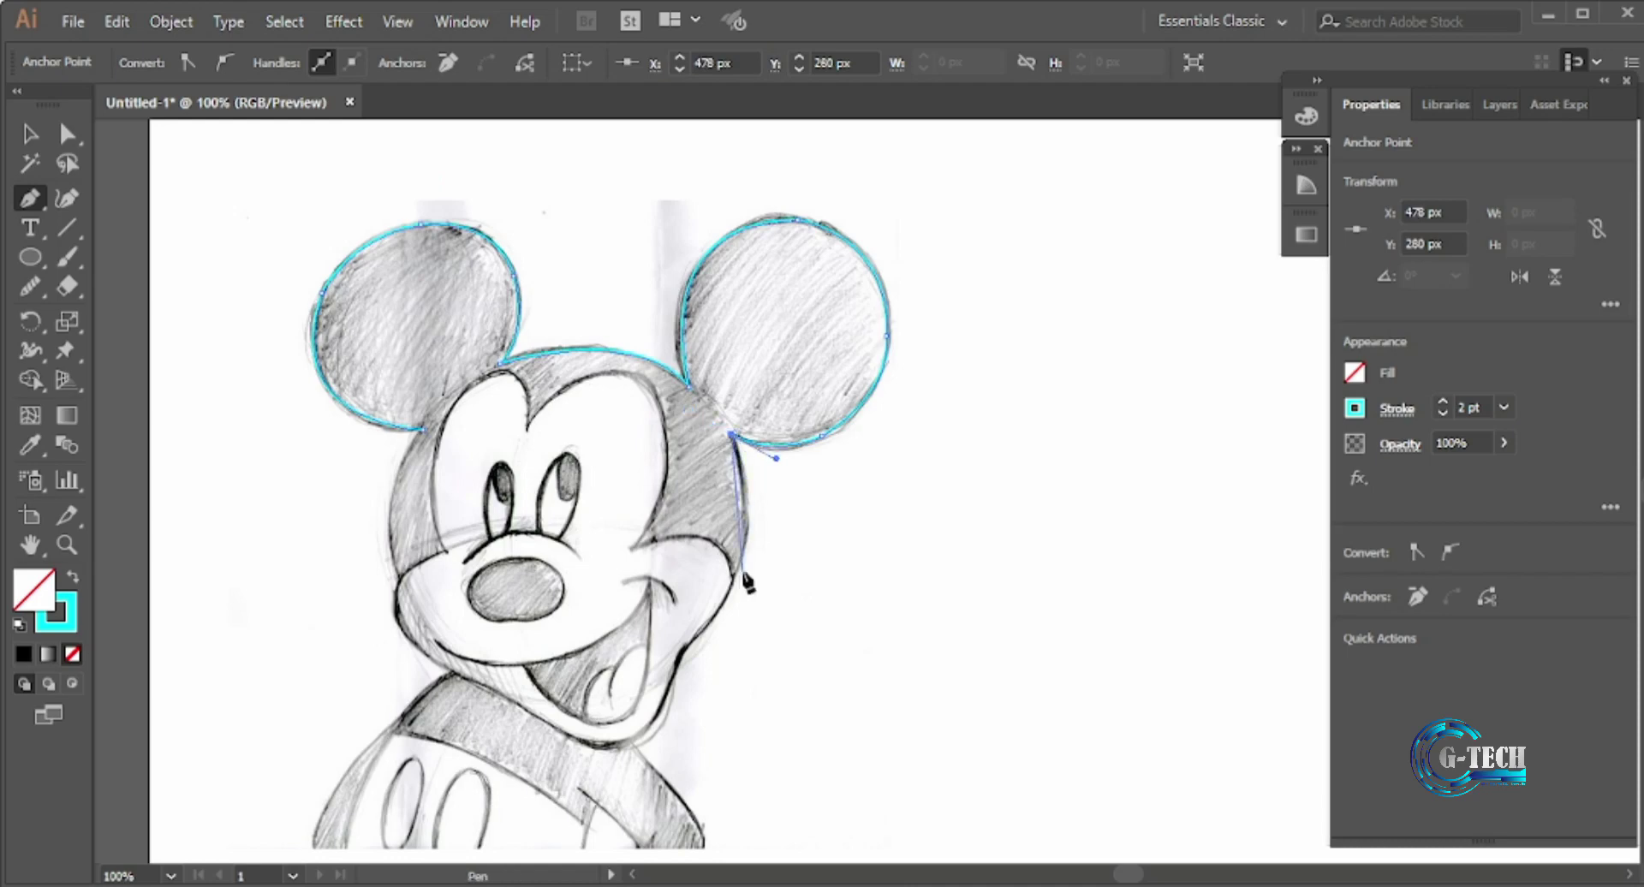
- Continue the path down the head's right edge, across the brow and back to the left cheek
{"action": "left_click_drag", "start_coordinate": [734, 569], "coordinate": [704, 624]}
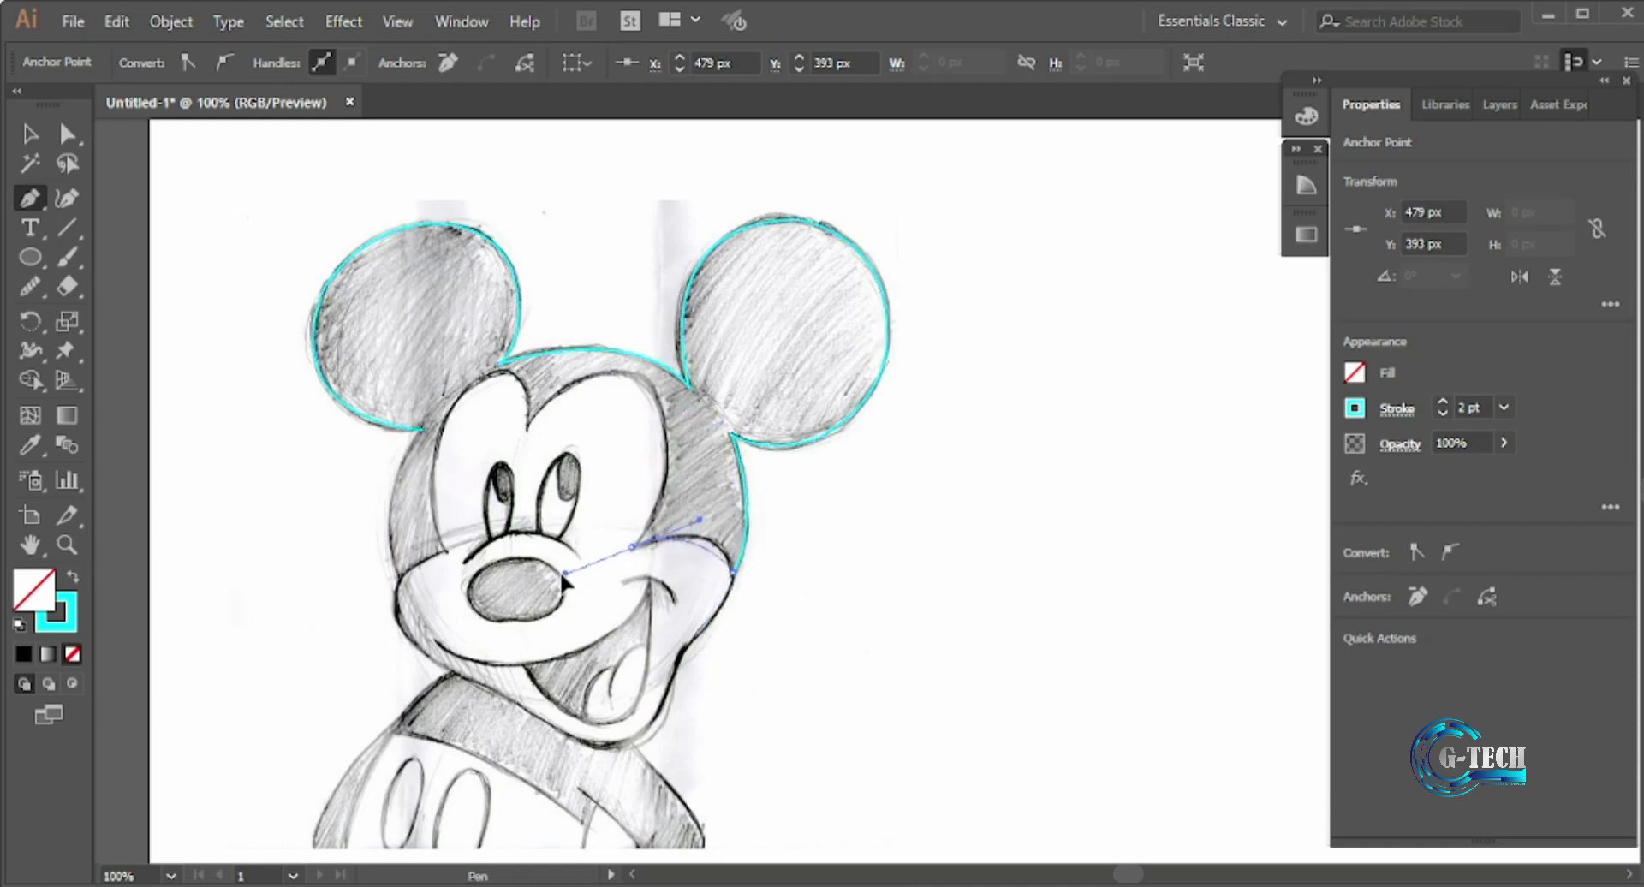
{"action": "mouse_move", "coordinate": [632, 546]}
{"action": "left_mouse_down"}
{"action": "mouse_move", "coordinate": [670, 447]}
{"action": "mouse_move", "coordinate": [651, 399]}
{"action": "left_mouse_up"}
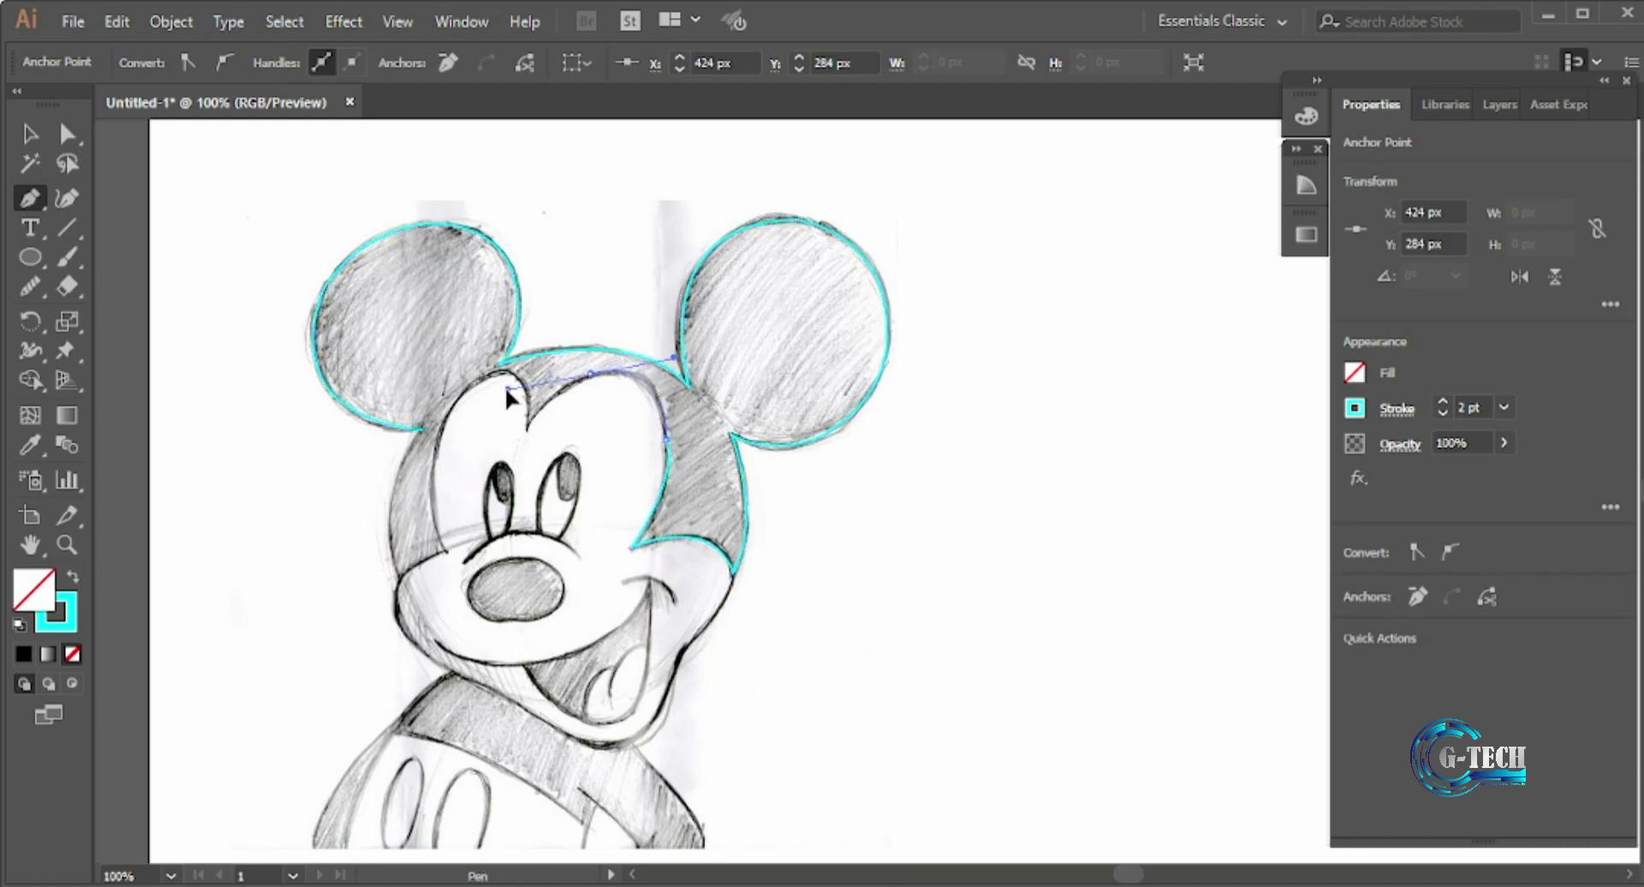
{"action": "left_click_drag", "start_coordinate": [589, 374], "coordinate": [519, 449]}
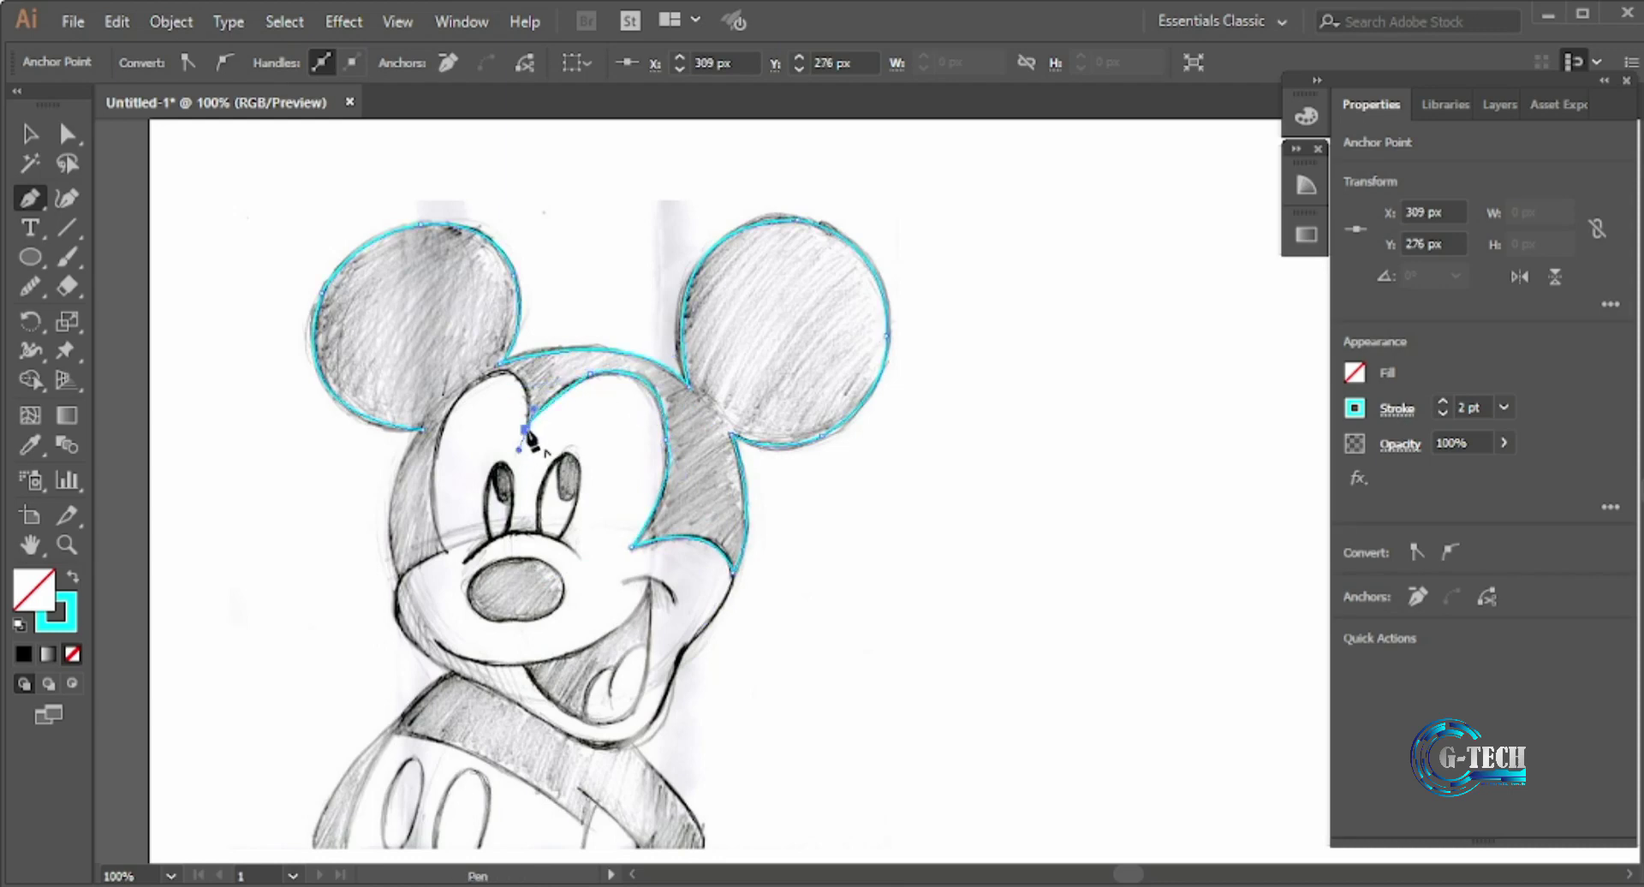
{"action": "left_click_drag", "start_coordinate": [479, 380], "coordinate": [416, 411]}
{"action": "left_click_drag", "start_coordinate": [446, 549], "coordinate": [403, 587]}
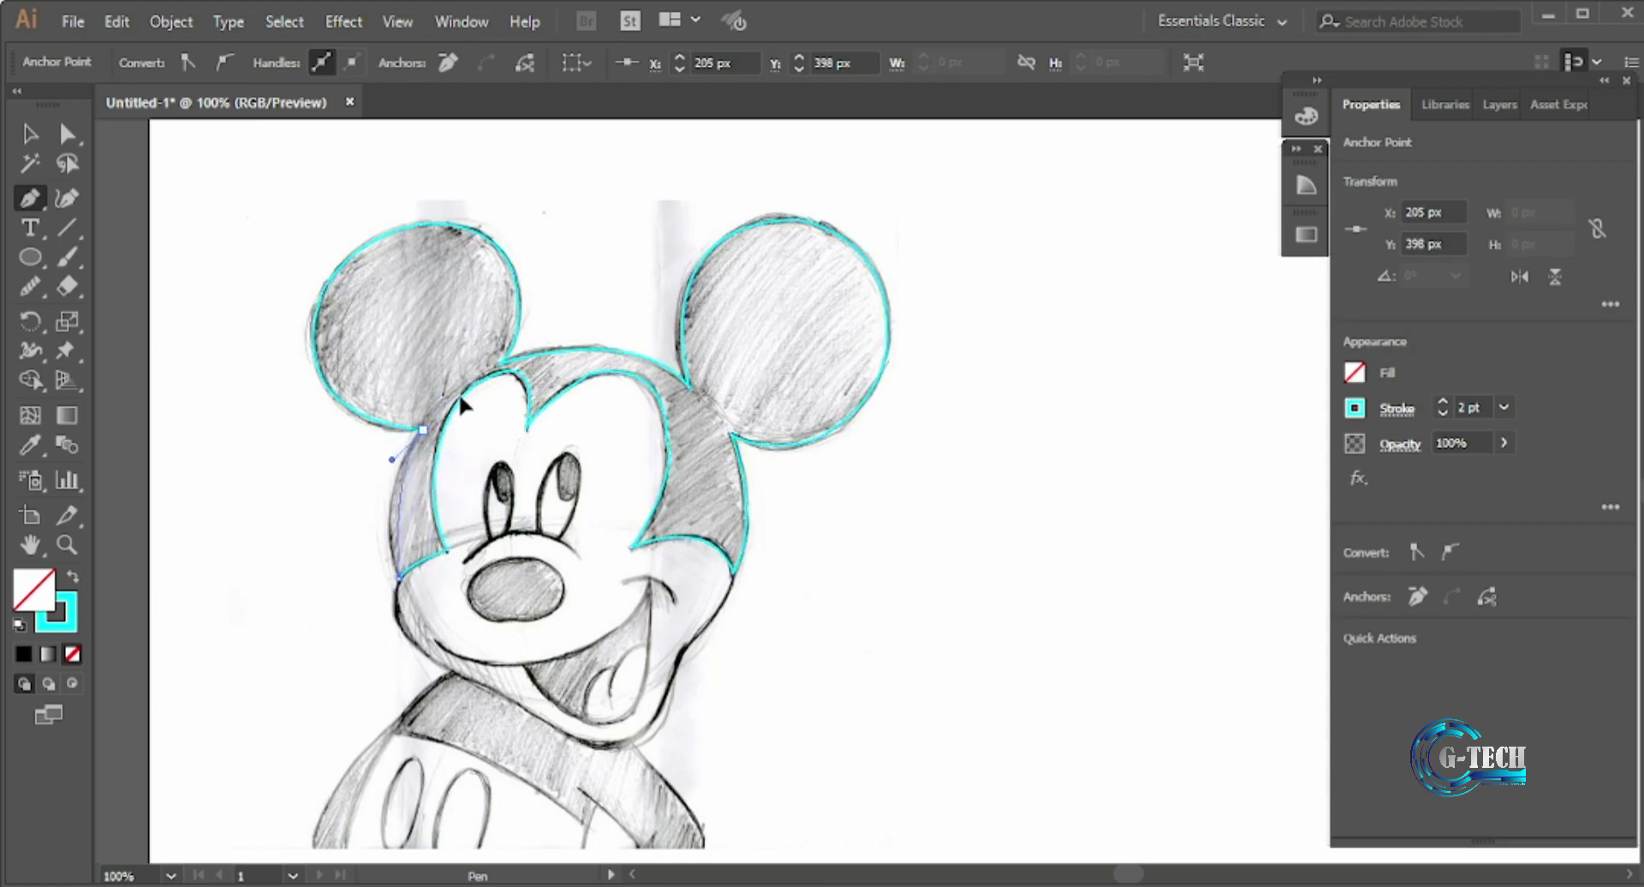
{"action": "left_click_drag", "start_coordinate": [424, 429], "coordinate": [456, 409]}
{"action": "left_click", "coordinate": [30, 134]}
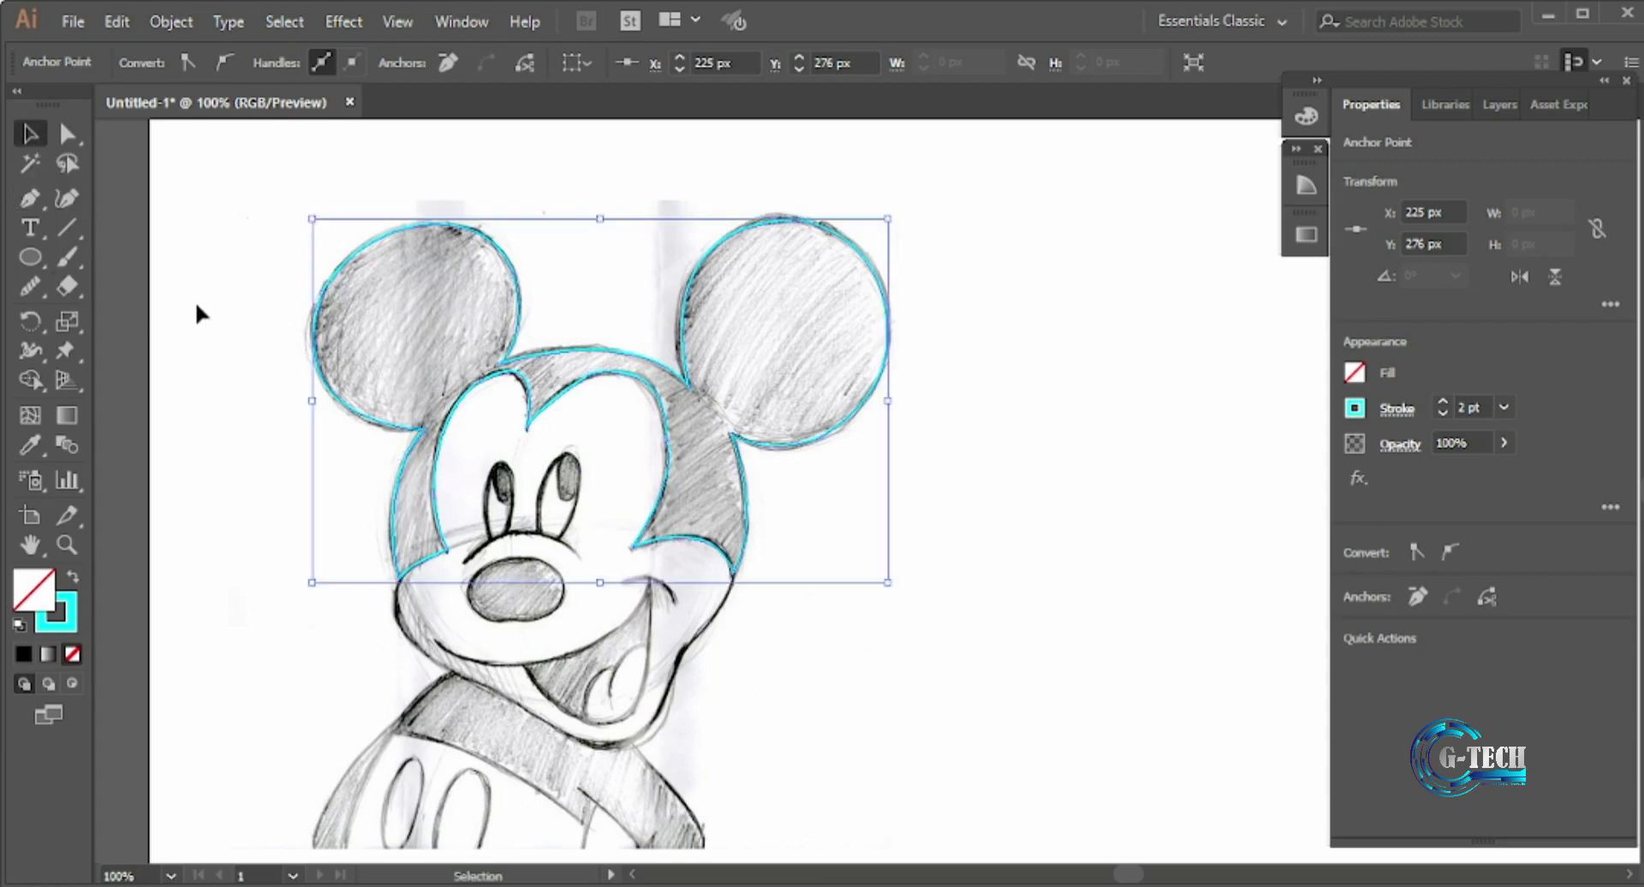
- Start a new face path at the left cheek, curving over both brows and down the right cheek
{"action": "left_click", "coordinate": [195, 301]}
{"action": "left_click", "coordinate": [30, 198]}
{"action": "left_click", "coordinate": [399, 579]}
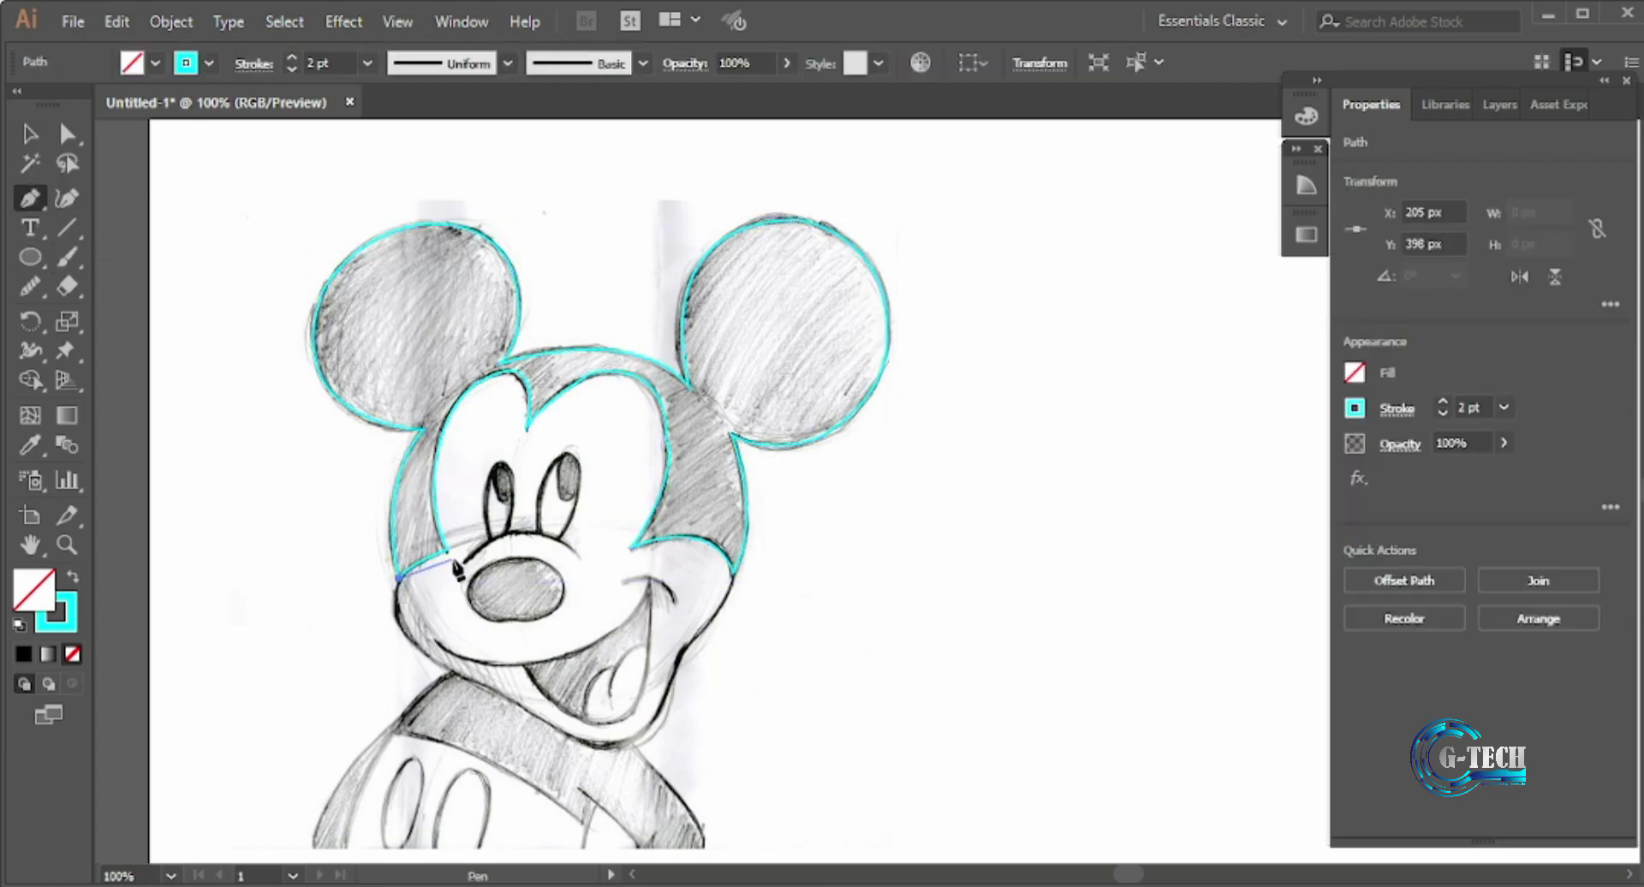
{"action": "left_click_drag", "start_coordinate": [452, 400], "coordinate": [511, 311]}
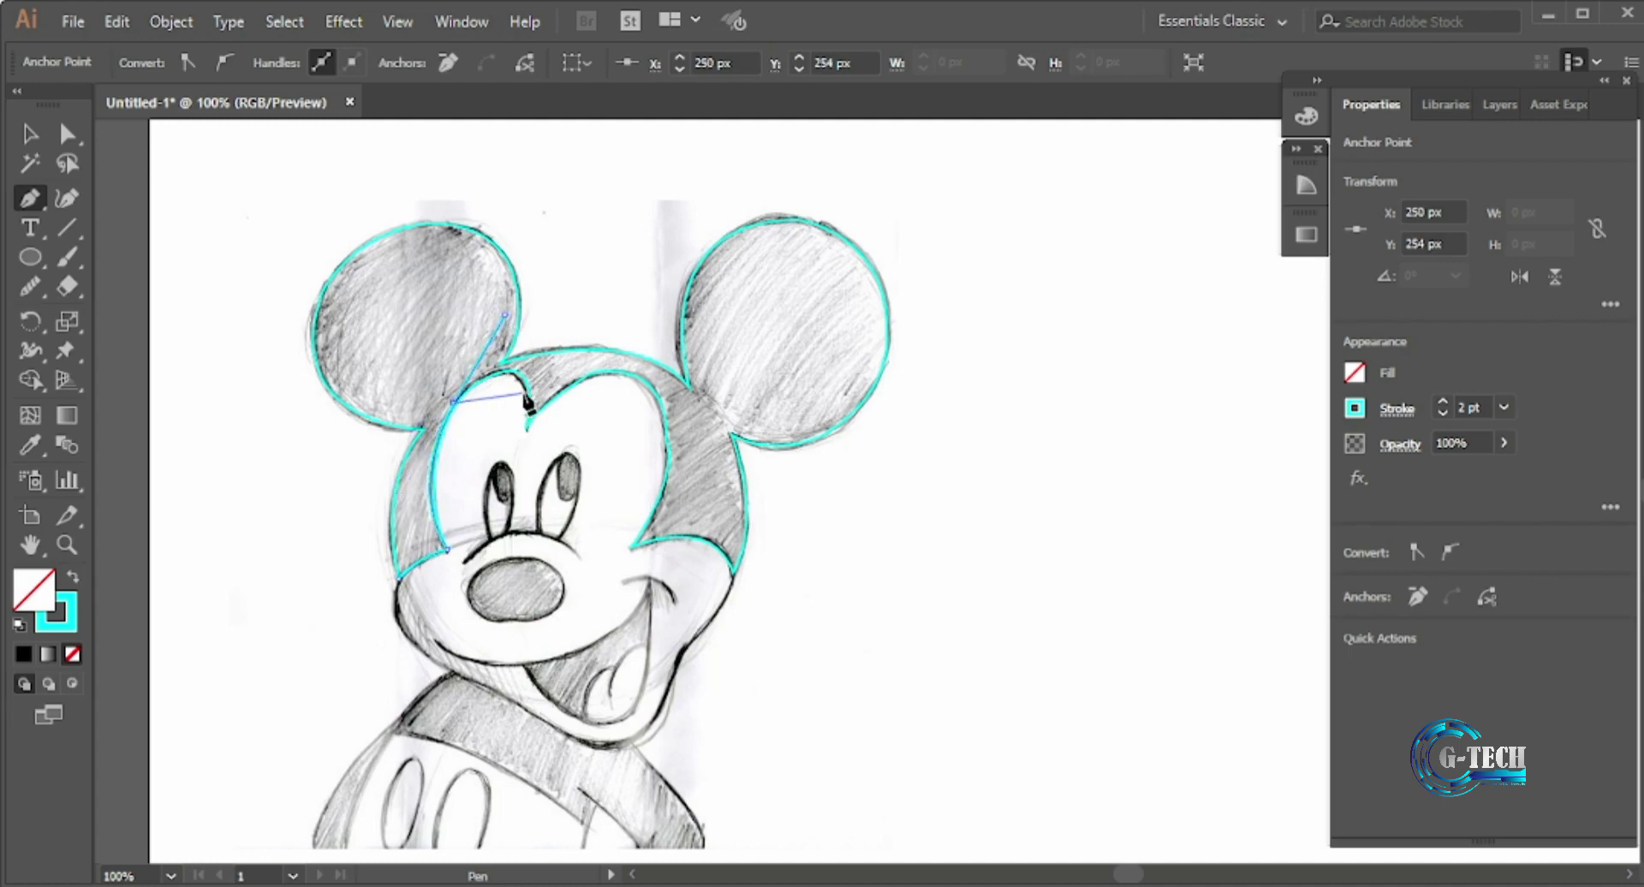
{"action": "left_click_drag", "start_coordinate": [526, 392], "coordinate": [532, 459]}
{"action": "left_click_drag", "start_coordinate": [606, 372], "coordinate": [642, 374]}
{"action": "mouse_move", "coordinate": [665, 439]}
{"action": "left_mouse_down"}
{"action": "mouse_move", "coordinate": [664, 512]}
{"action": "mouse_move", "coordinate": [609, 567]}
{"action": "left_mouse_up"}
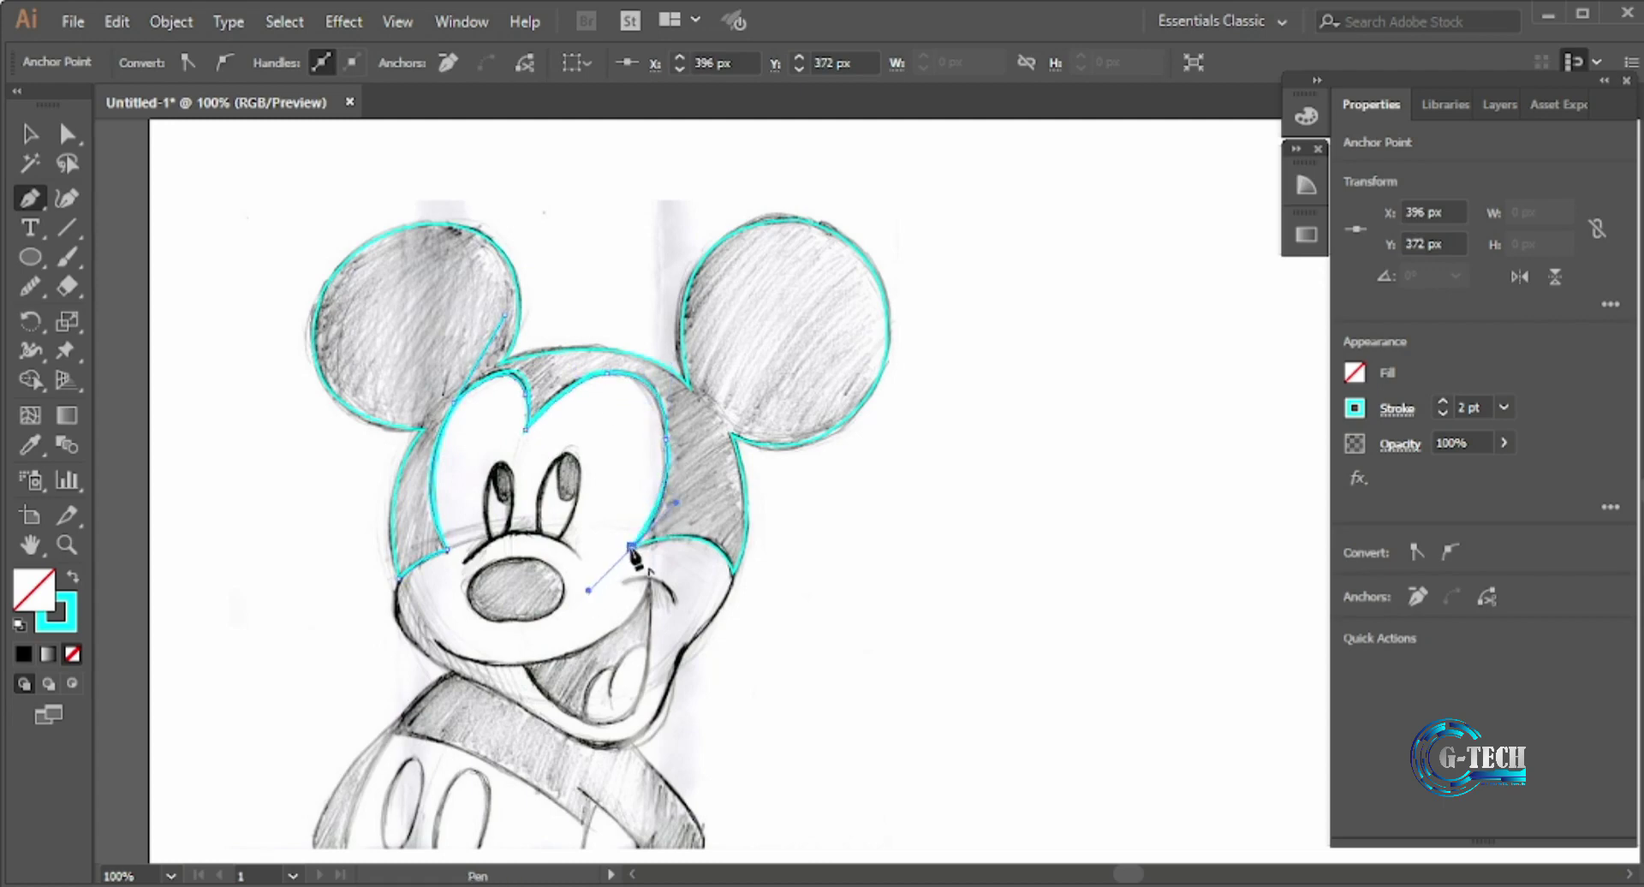
- Carry the face outline around the jaw and chin and close it at the left cheek
{"action": "left_click_drag", "start_coordinate": [733, 572], "coordinate": [750, 636]}
{"action": "left_click", "coordinate": [733, 572], "text": "alt"}
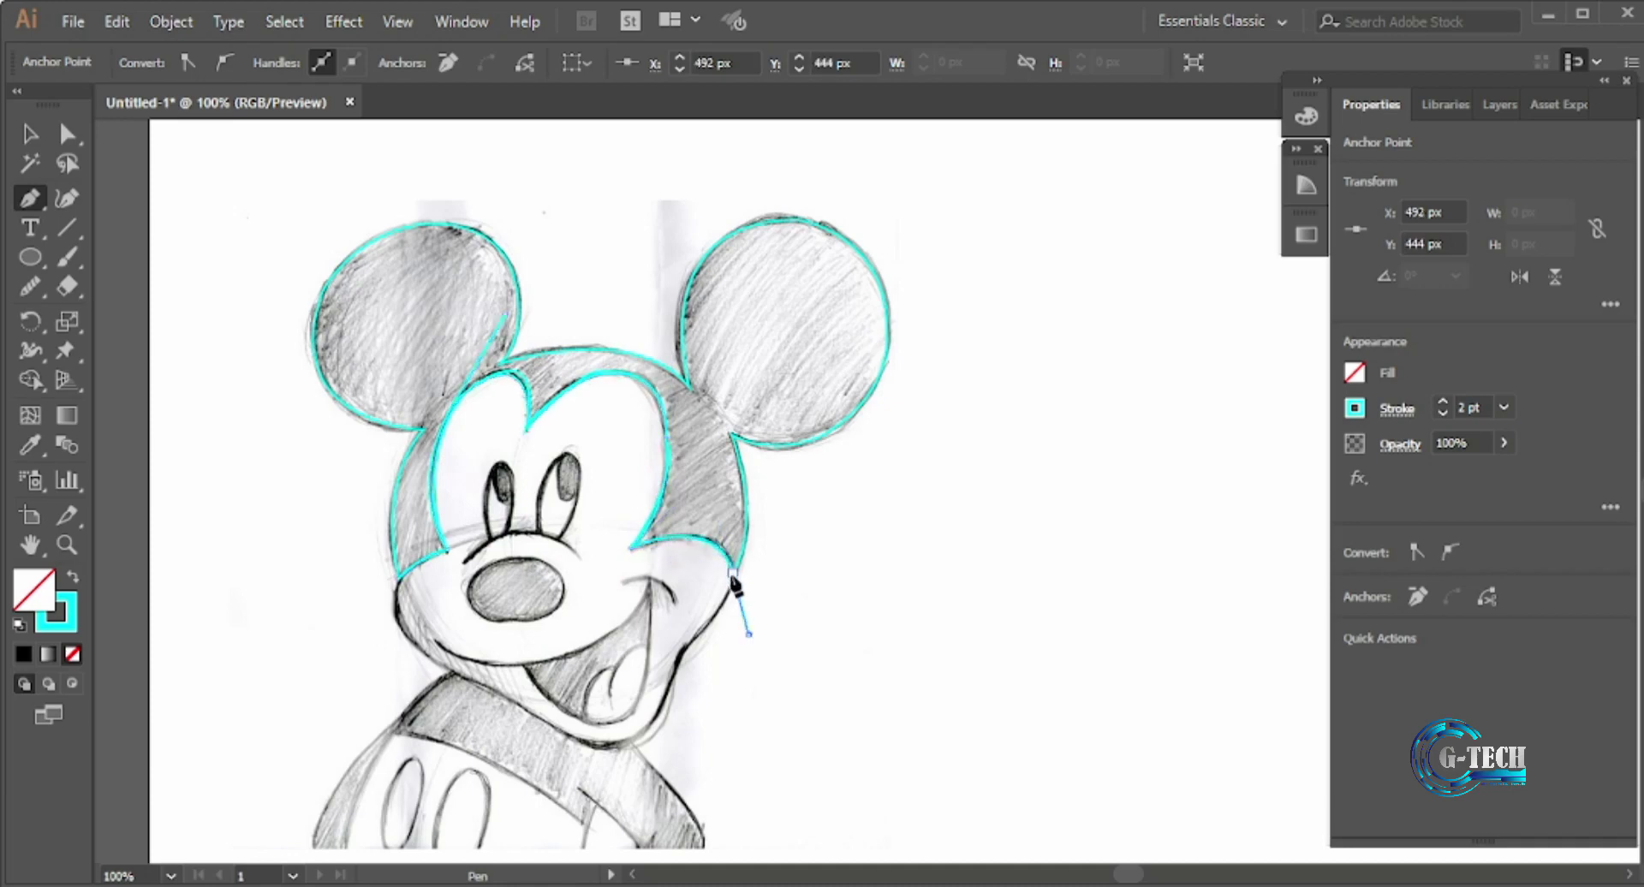
{"action": "left_click_drag", "start_coordinate": [694, 637], "coordinate": [653, 728]}
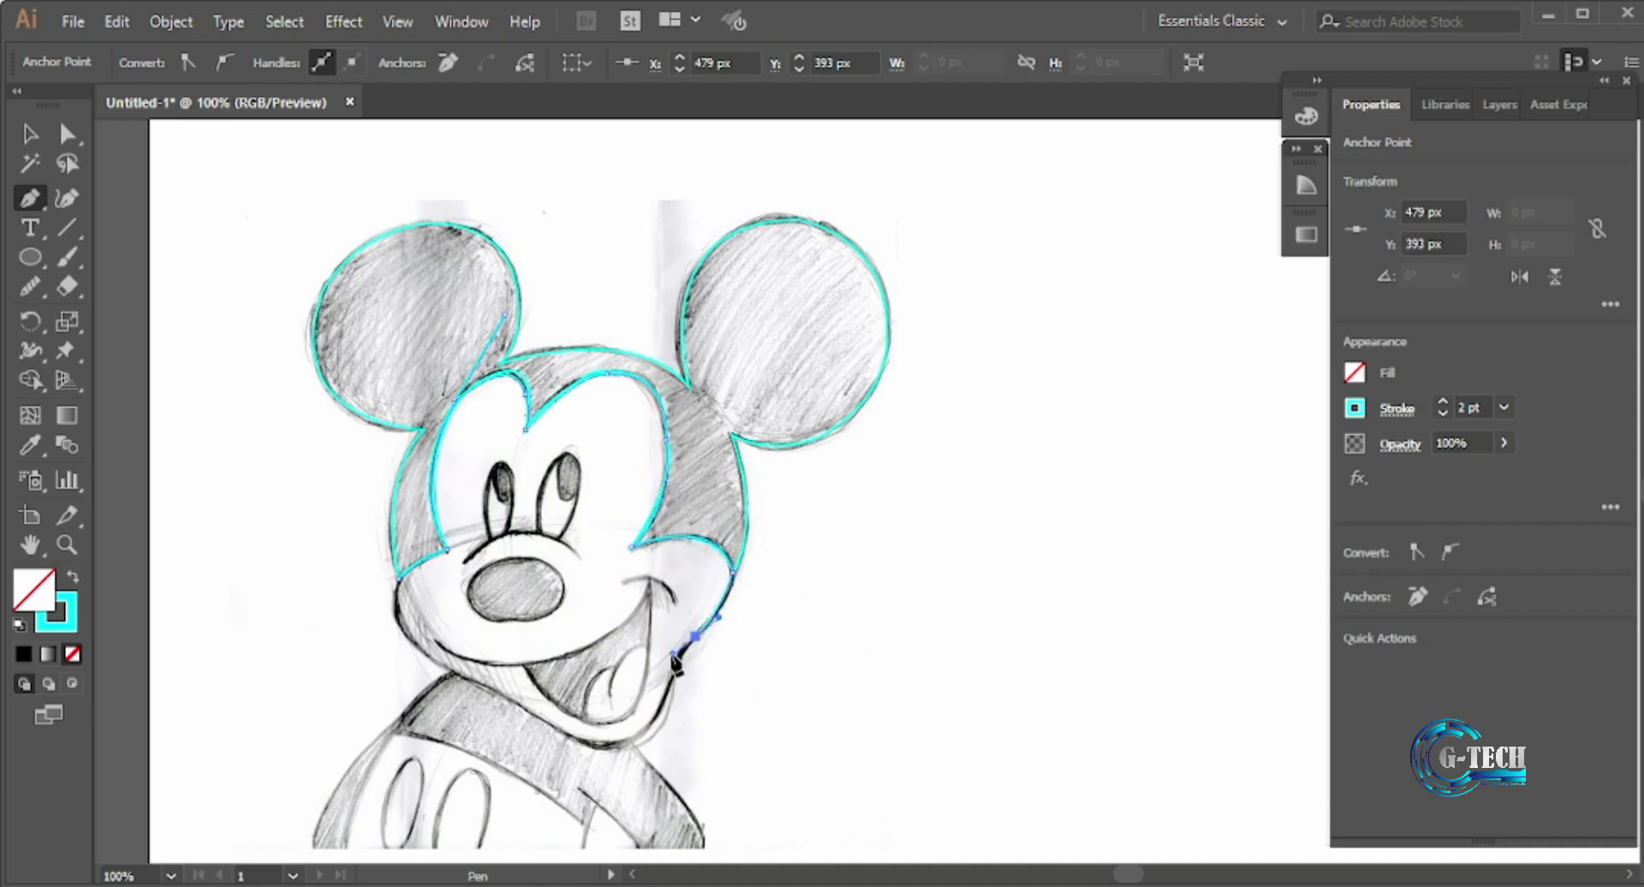
{"action": "left_click", "coordinate": [632, 743]}
{"action": "left_click_drag", "start_coordinate": [566, 733], "coordinate": [530, 716]}
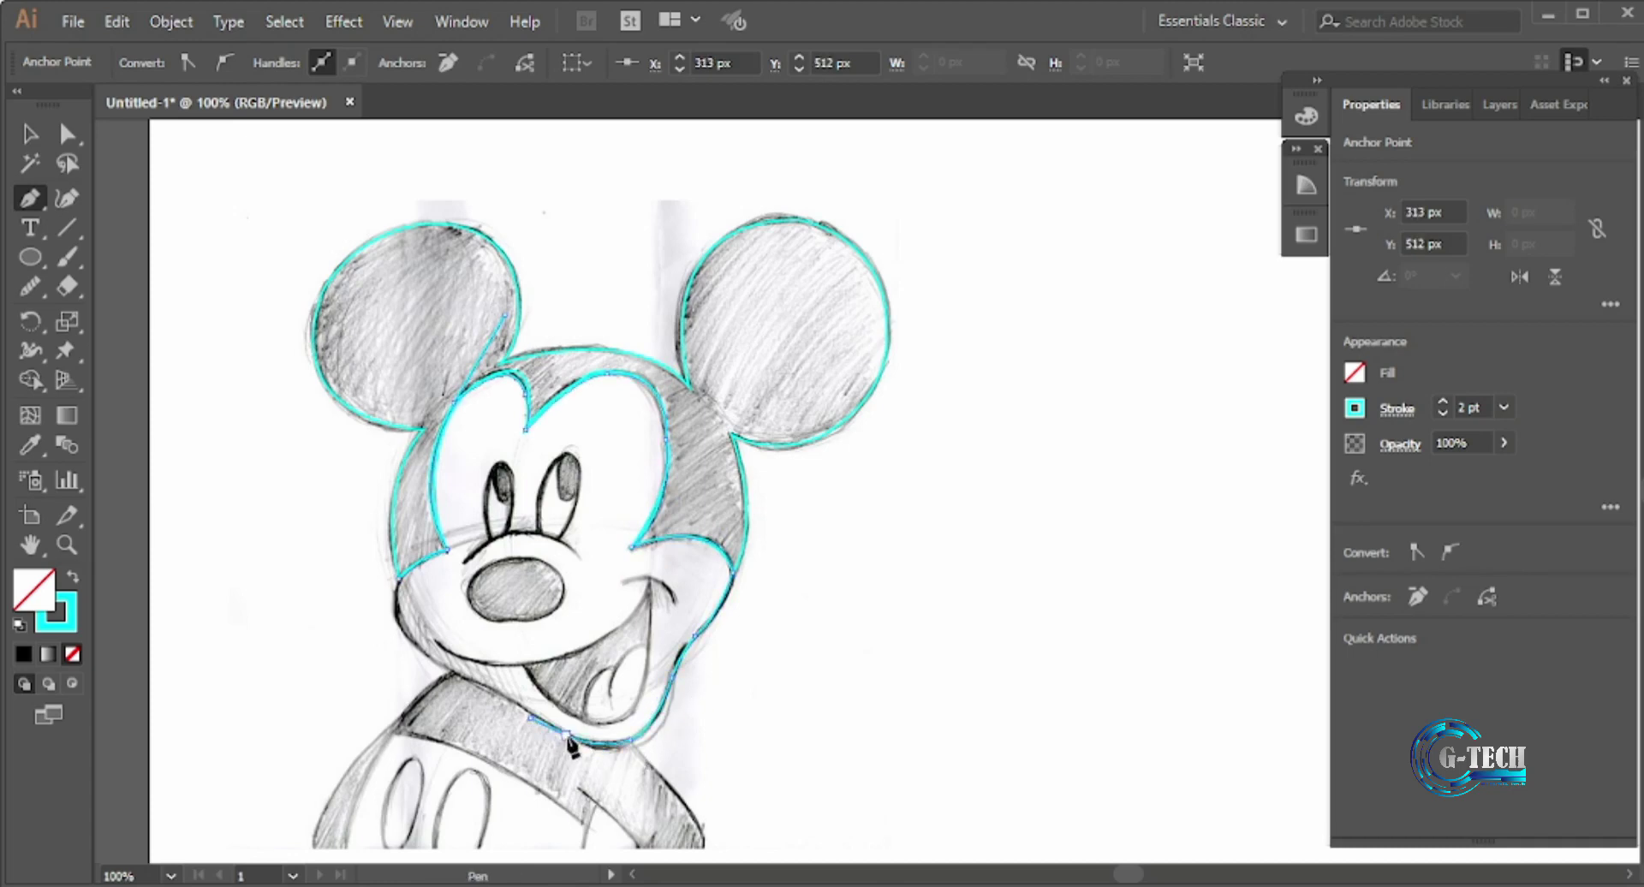
{"action": "left_click_drag", "start_coordinate": [457, 681], "coordinate": [470, 682]}
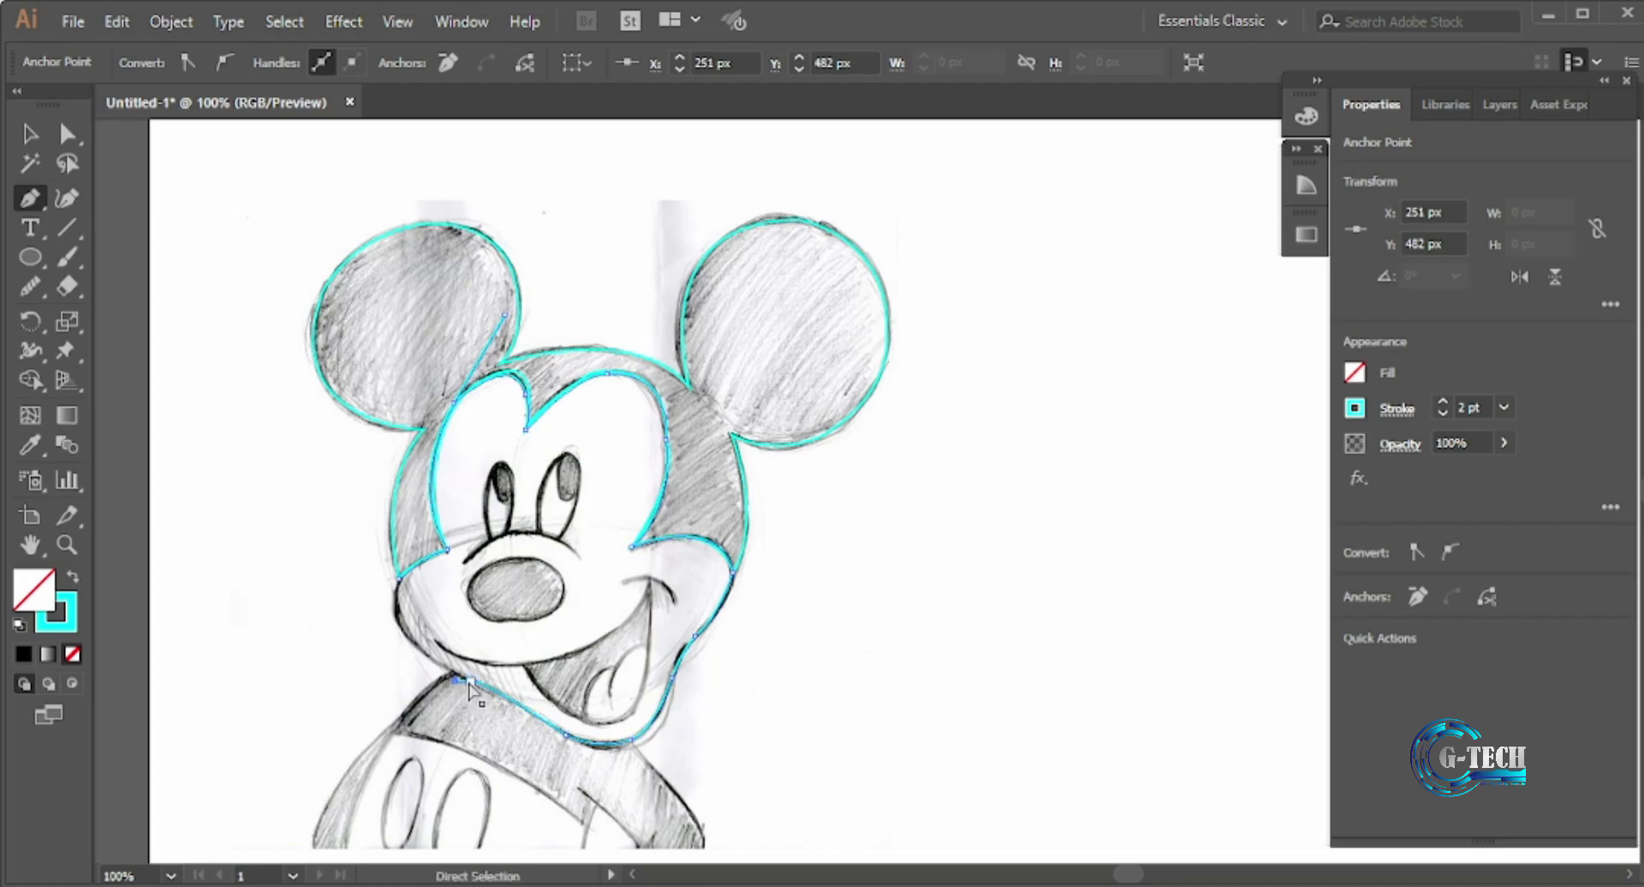
{"action": "left_click_drag", "start_coordinate": [399, 580], "coordinate": [419, 571]}
{"action": "left_click", "coordinate": [399, 581], "text": "alt"}
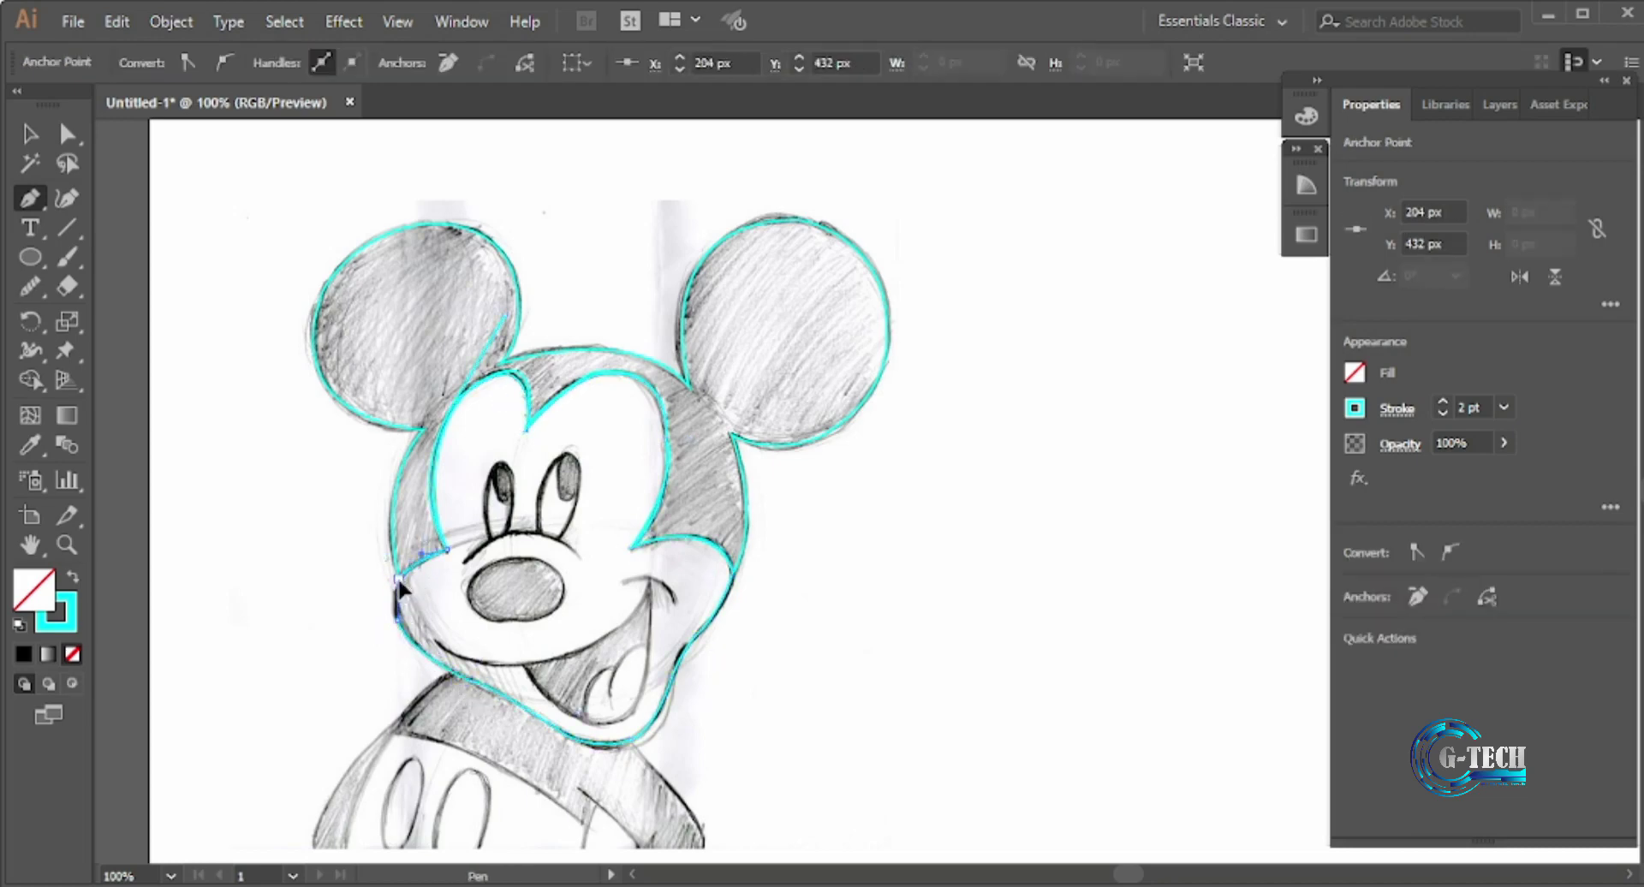
{"action": "left_click", "coordinate": [446, 550]}
- Start a curved path under the eyes, then undo the curve
{"action": "key", "text": "v"}
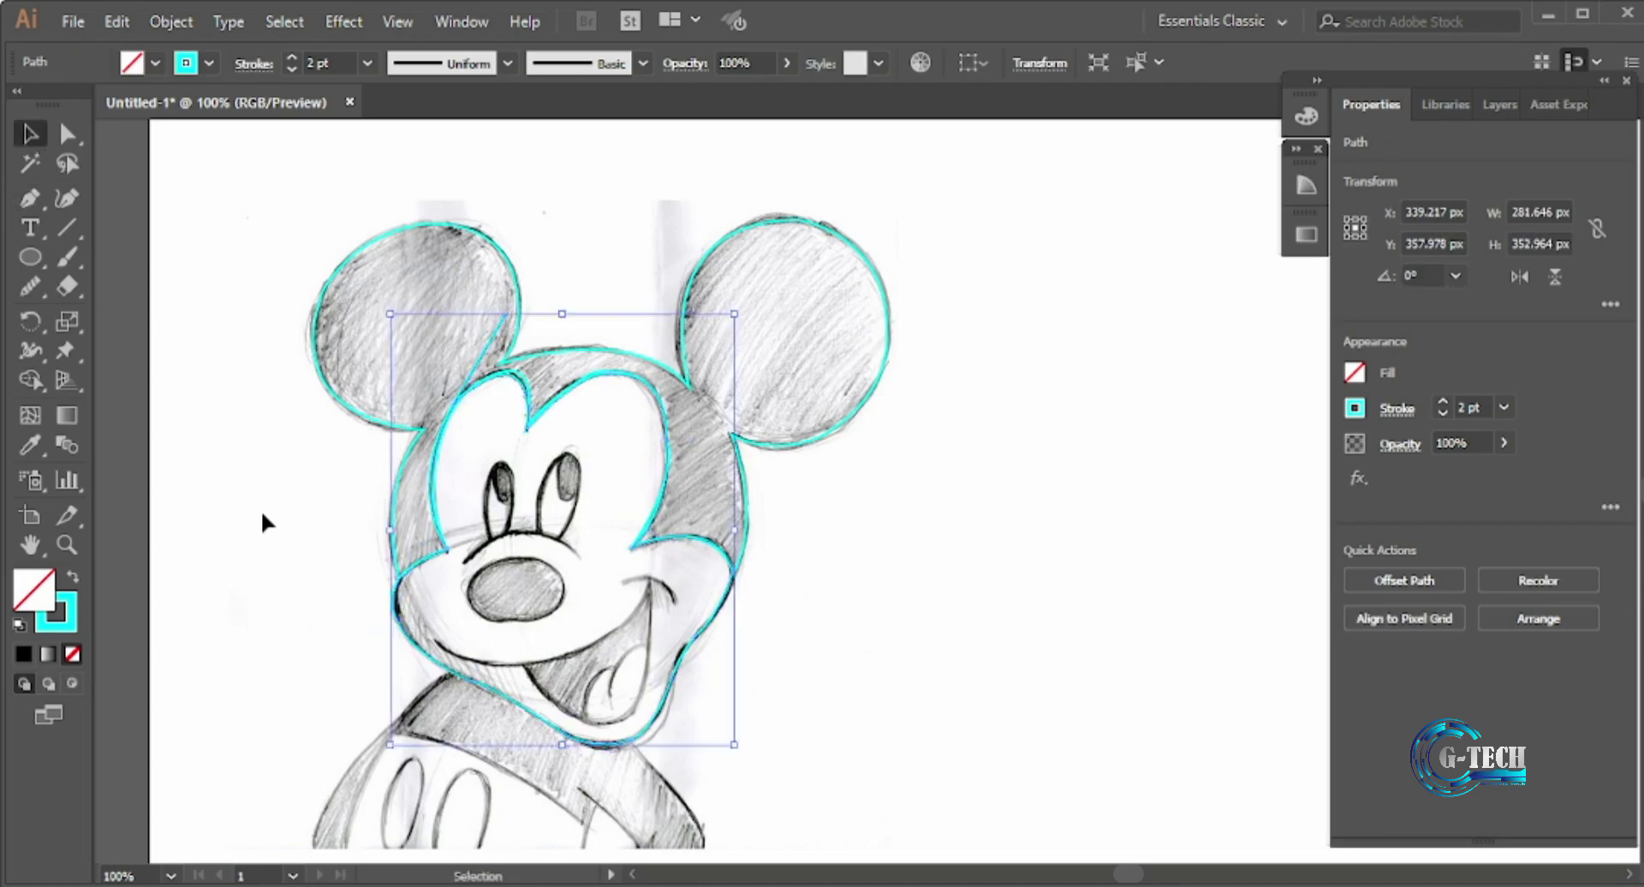
{"action": "left_click", "coordinate": [262, 514]}
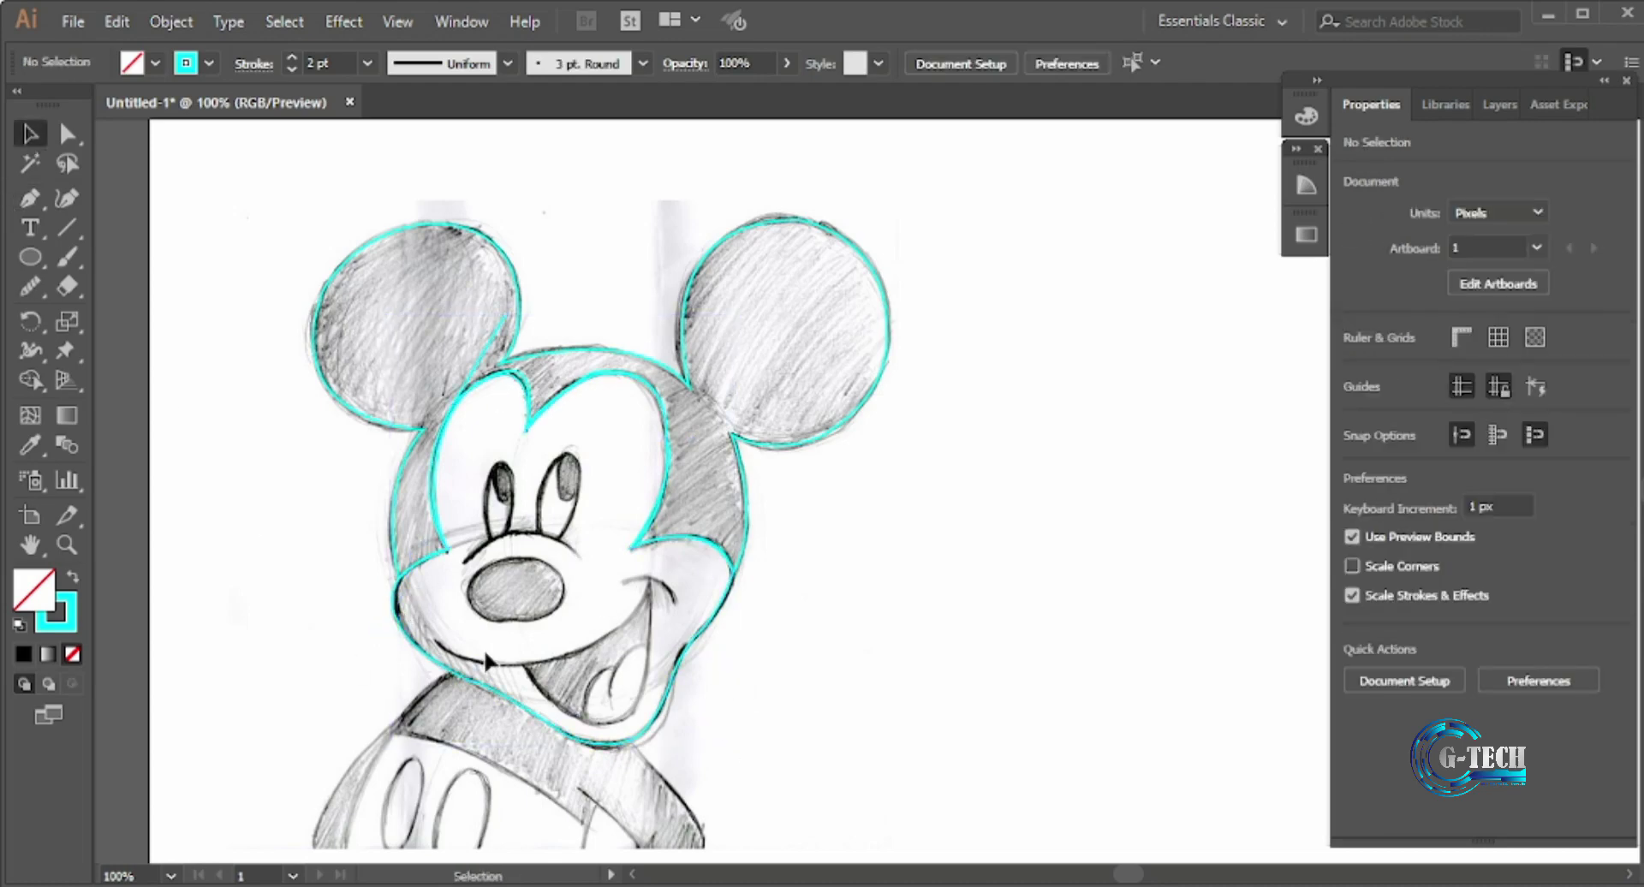
{"action": "key", "text": "p"}
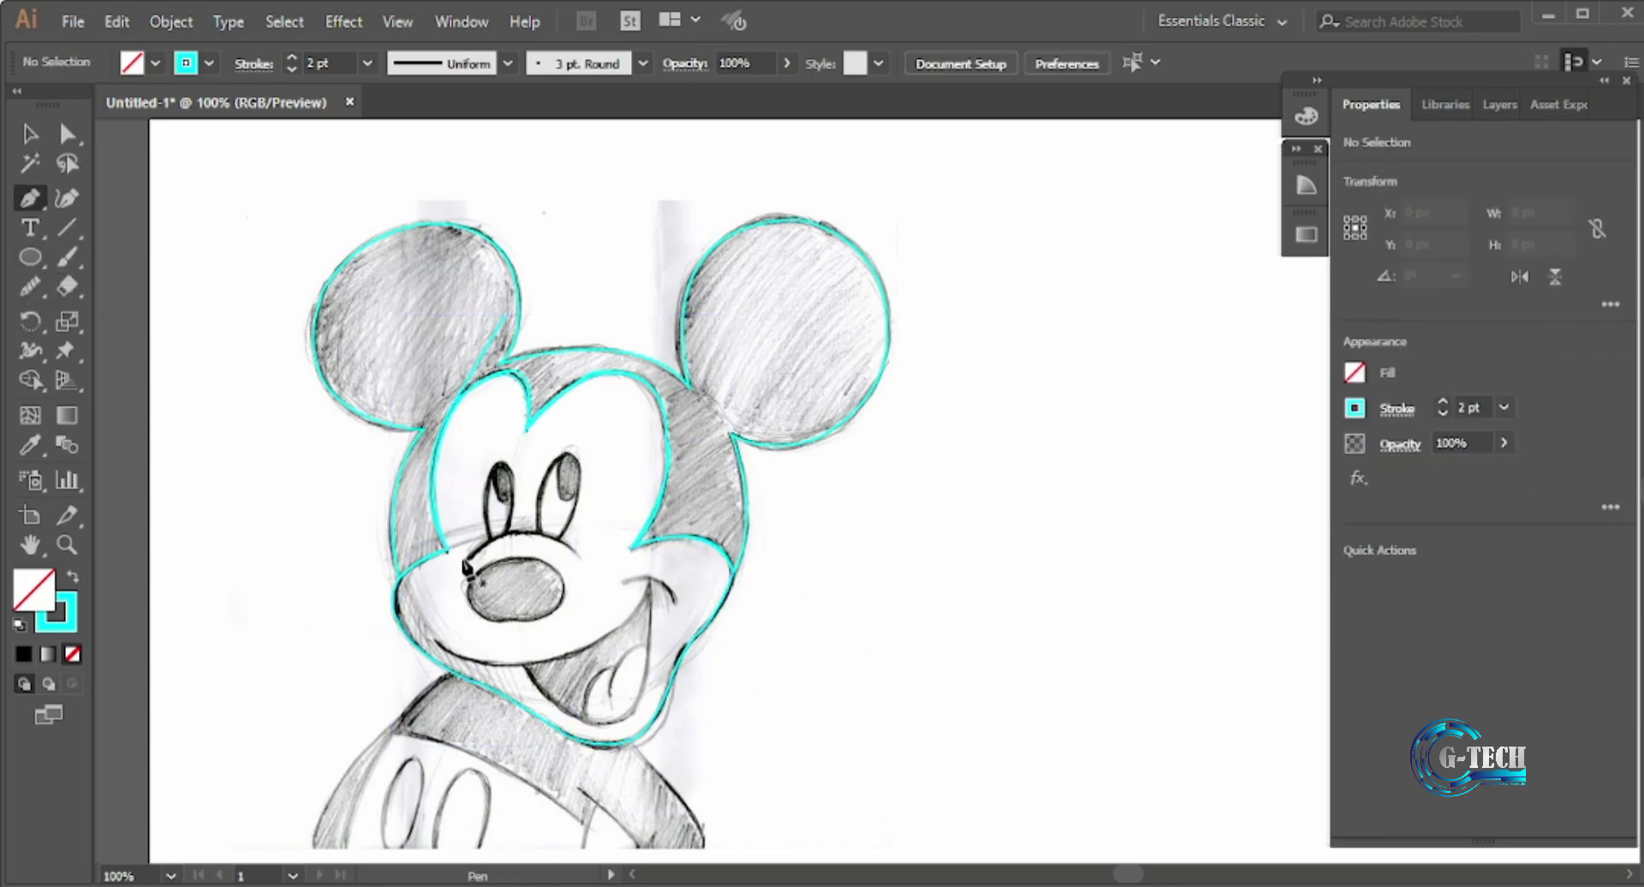
{"action": "left_click", "coordinate": [464, 563]}
{"action": "left_click_drag", "start_coordinate": [651, 608], "coordinate": [652, 605]}
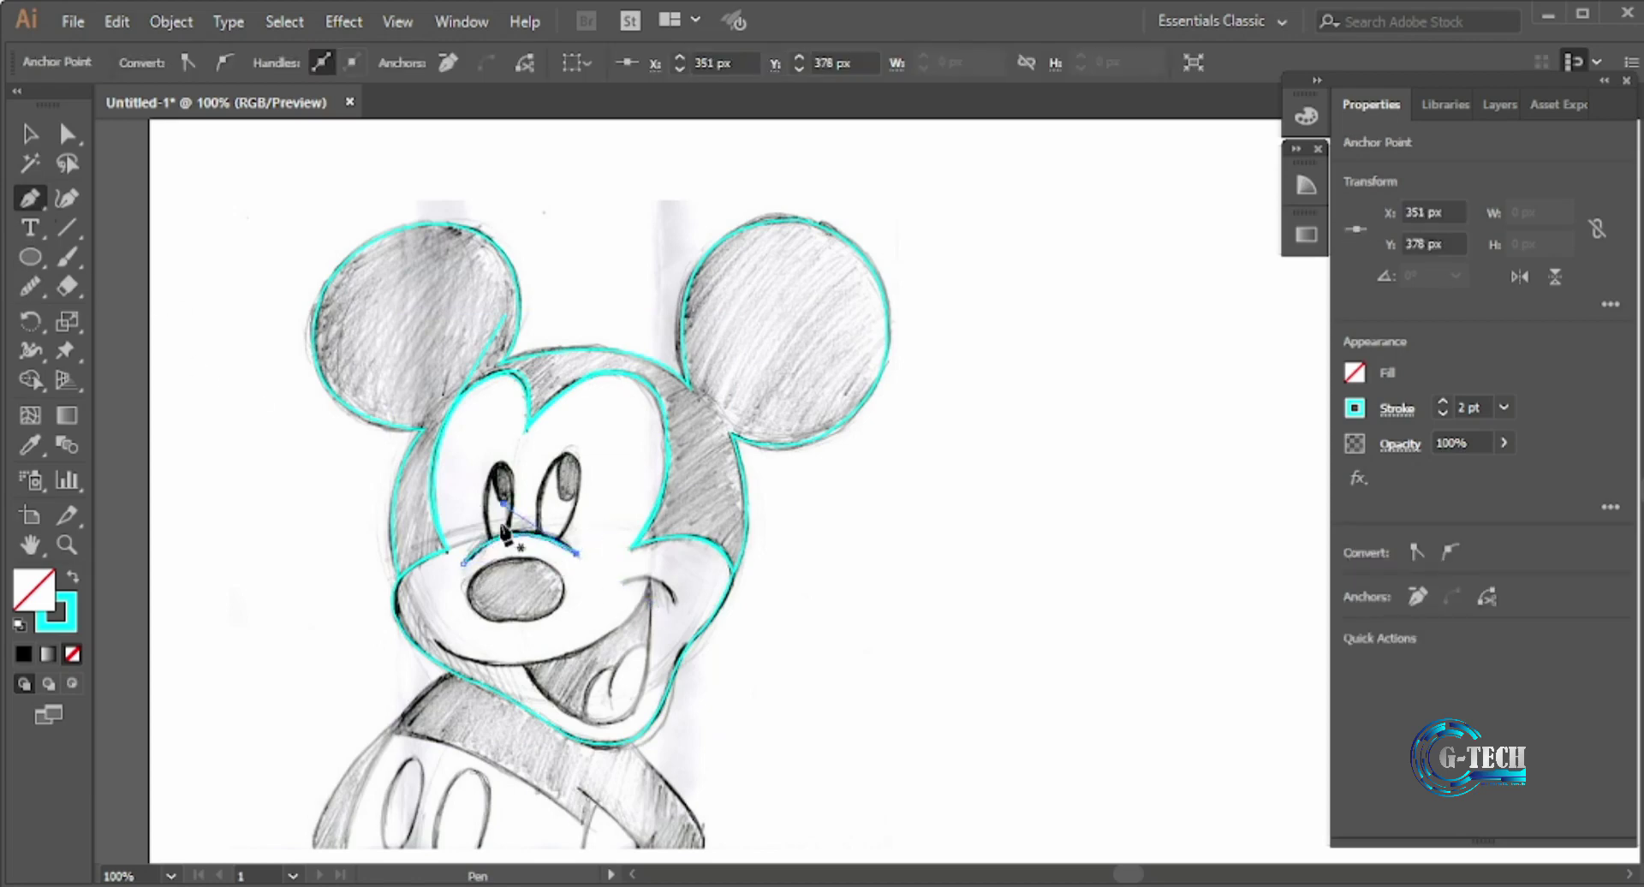
{"action": "key", "text": "ctrl+z"}
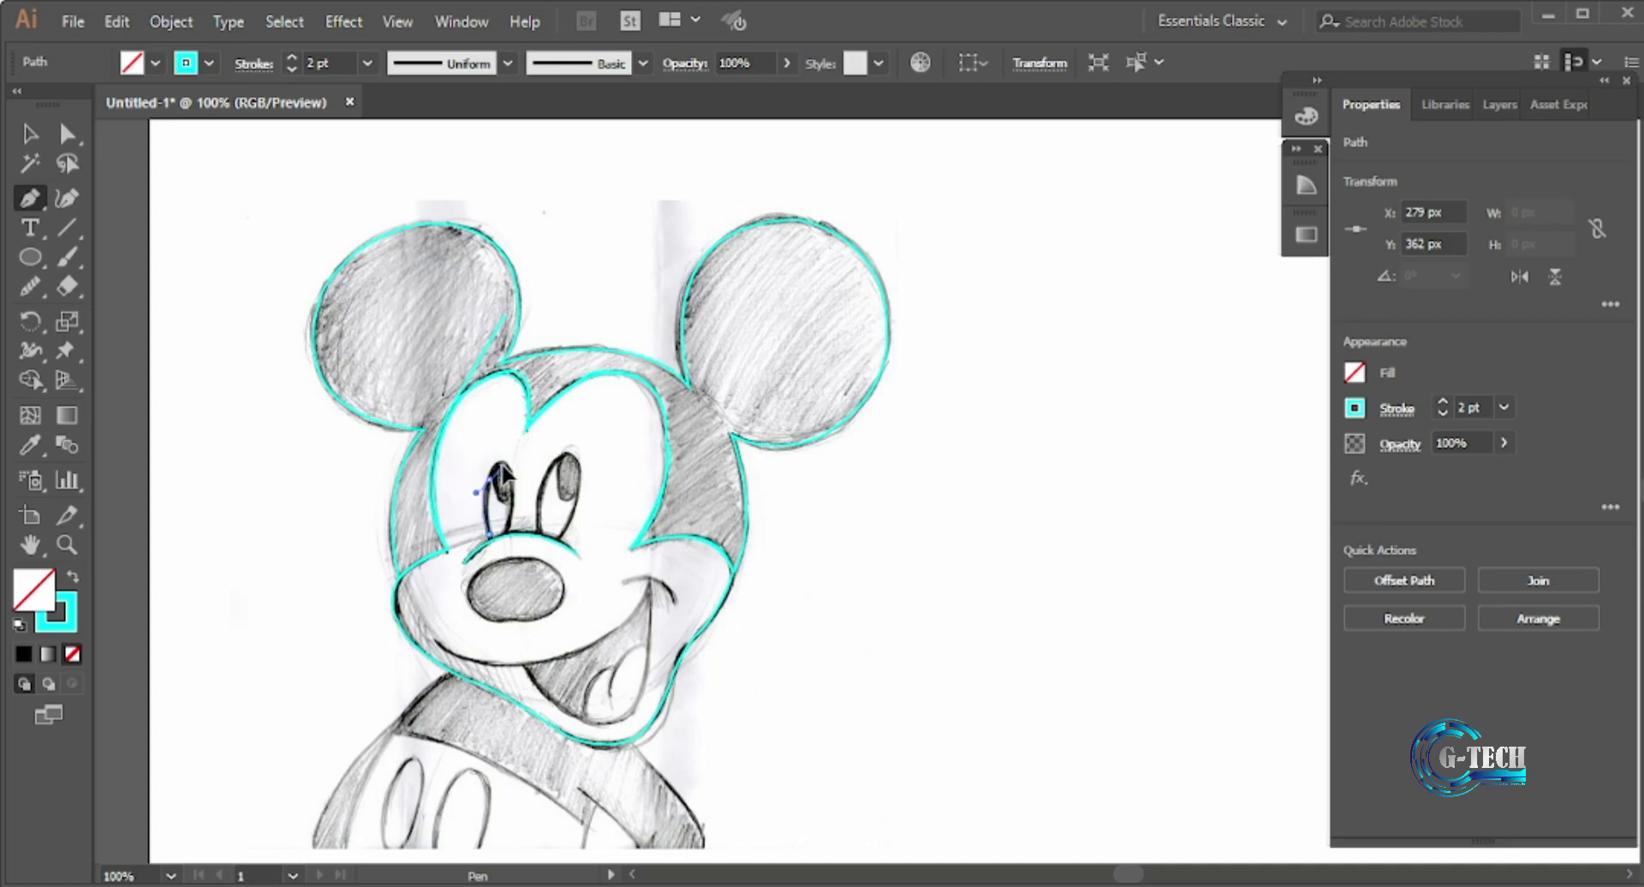
- Trace the left eye outline and duplicate it onto the right eye
{"action": "left_click", "coordinate": [493, 488]}
{"action": "left_click_drag", "start_coordinate": [512, 489], "coordinate": [524, 513]}
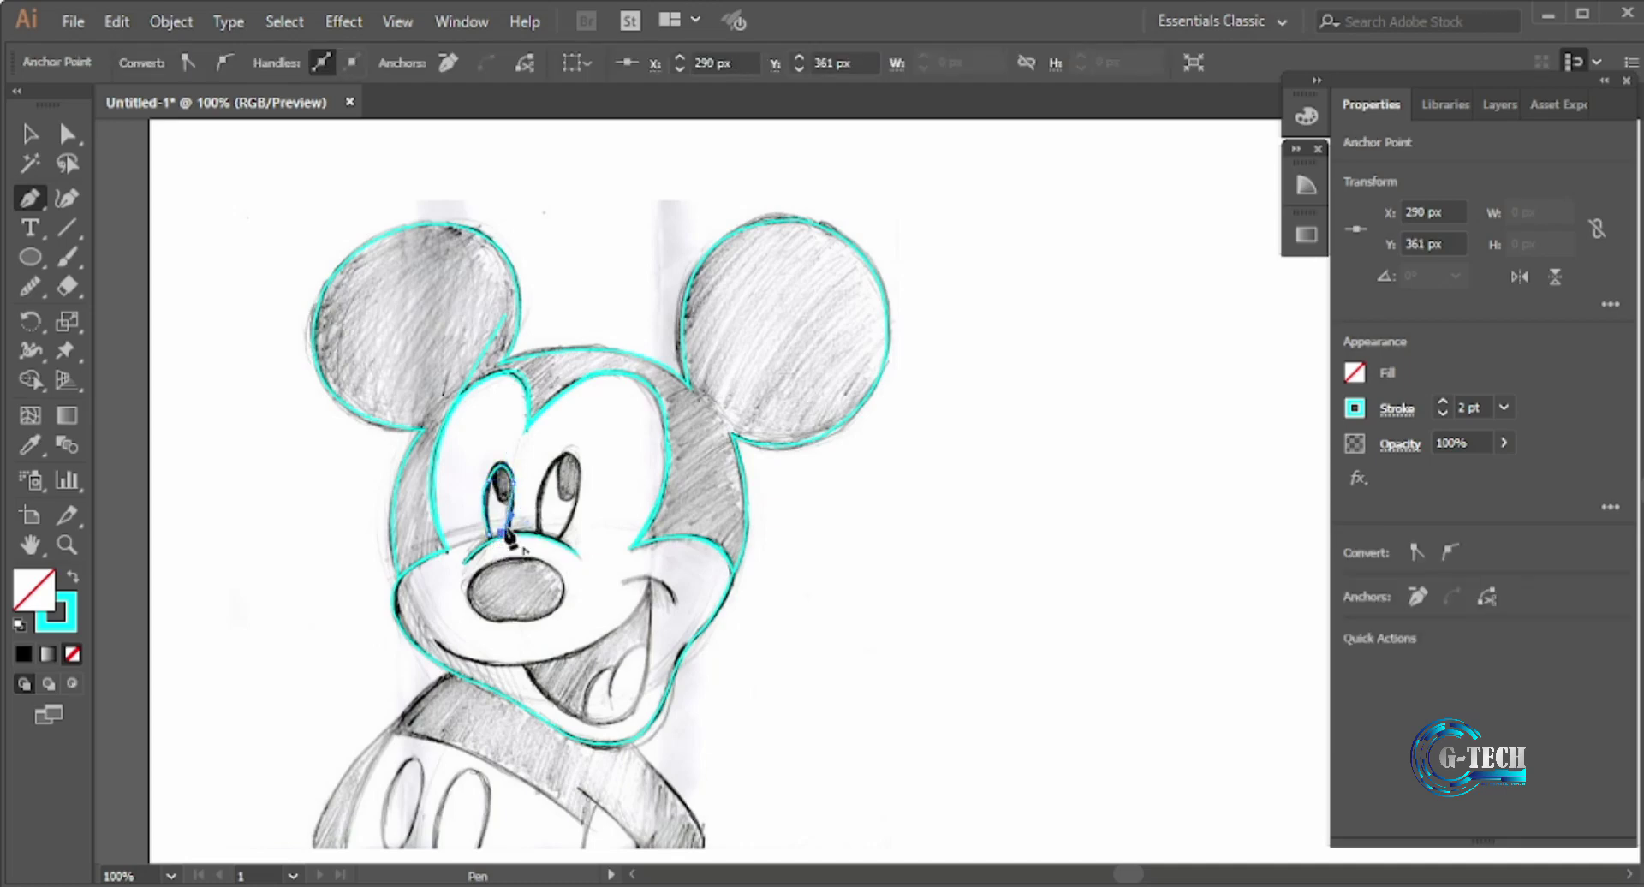
{"action": "left_click_drag", "start_coordinate": [485, 544], "coordinate": [490, 533]}
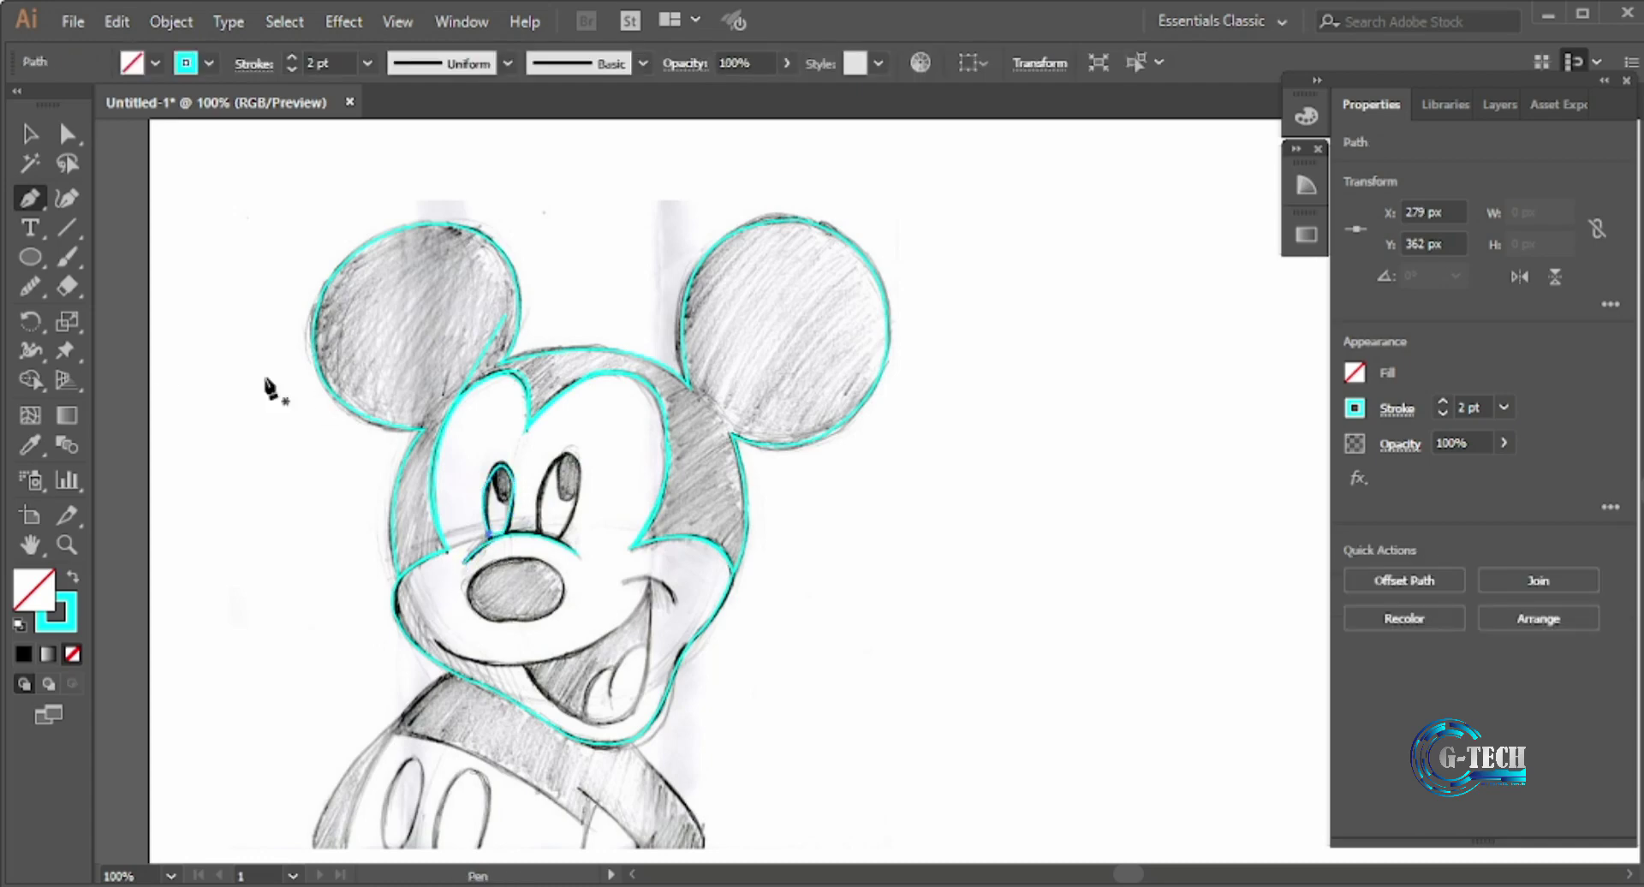
{"action": "key", "text": "v"}
{"action": "left_click", "coordinate": [349, 505]}
{"action": "left_click", "coordinate": [487, 514]}
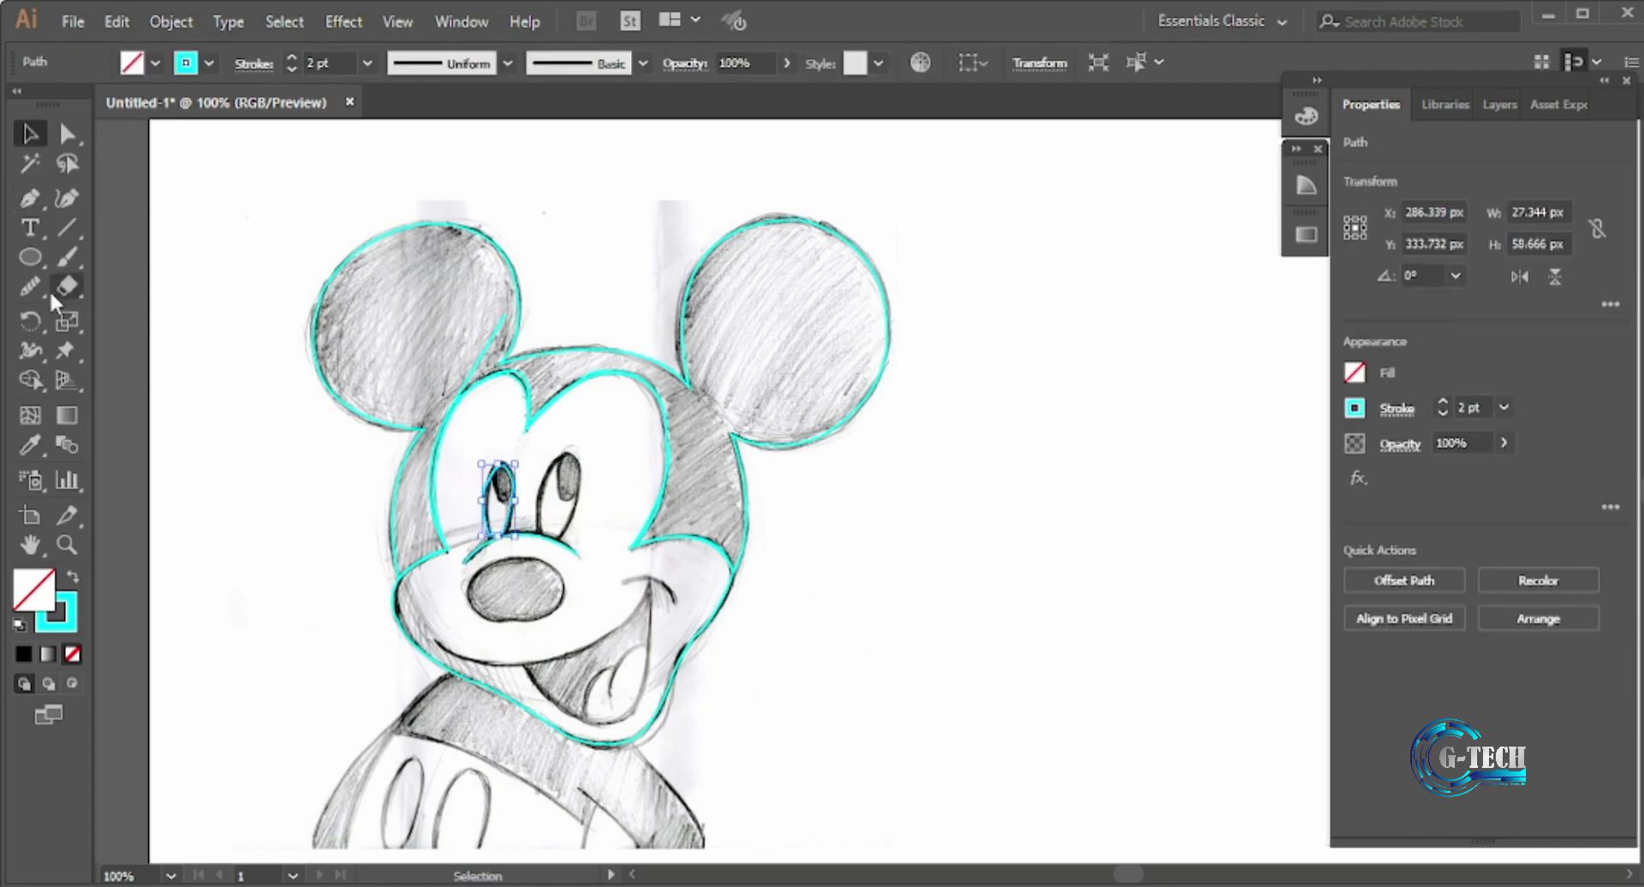
{"action": "mouse_move", "coordinate": [512, 525]}
{"action": "left_mouse_down"}
{"action": "mouse_move", "coordinate": [575, 514]}
{"action": "mouse_move", "coordinate": [537, 531]}
{"action": "left_mouse_up"}
- Trace the right eye's curve as its own path and deselect it
{"action": "key", "text": "ctrl+shift+a"}
{"action": "key", "text": "p"}
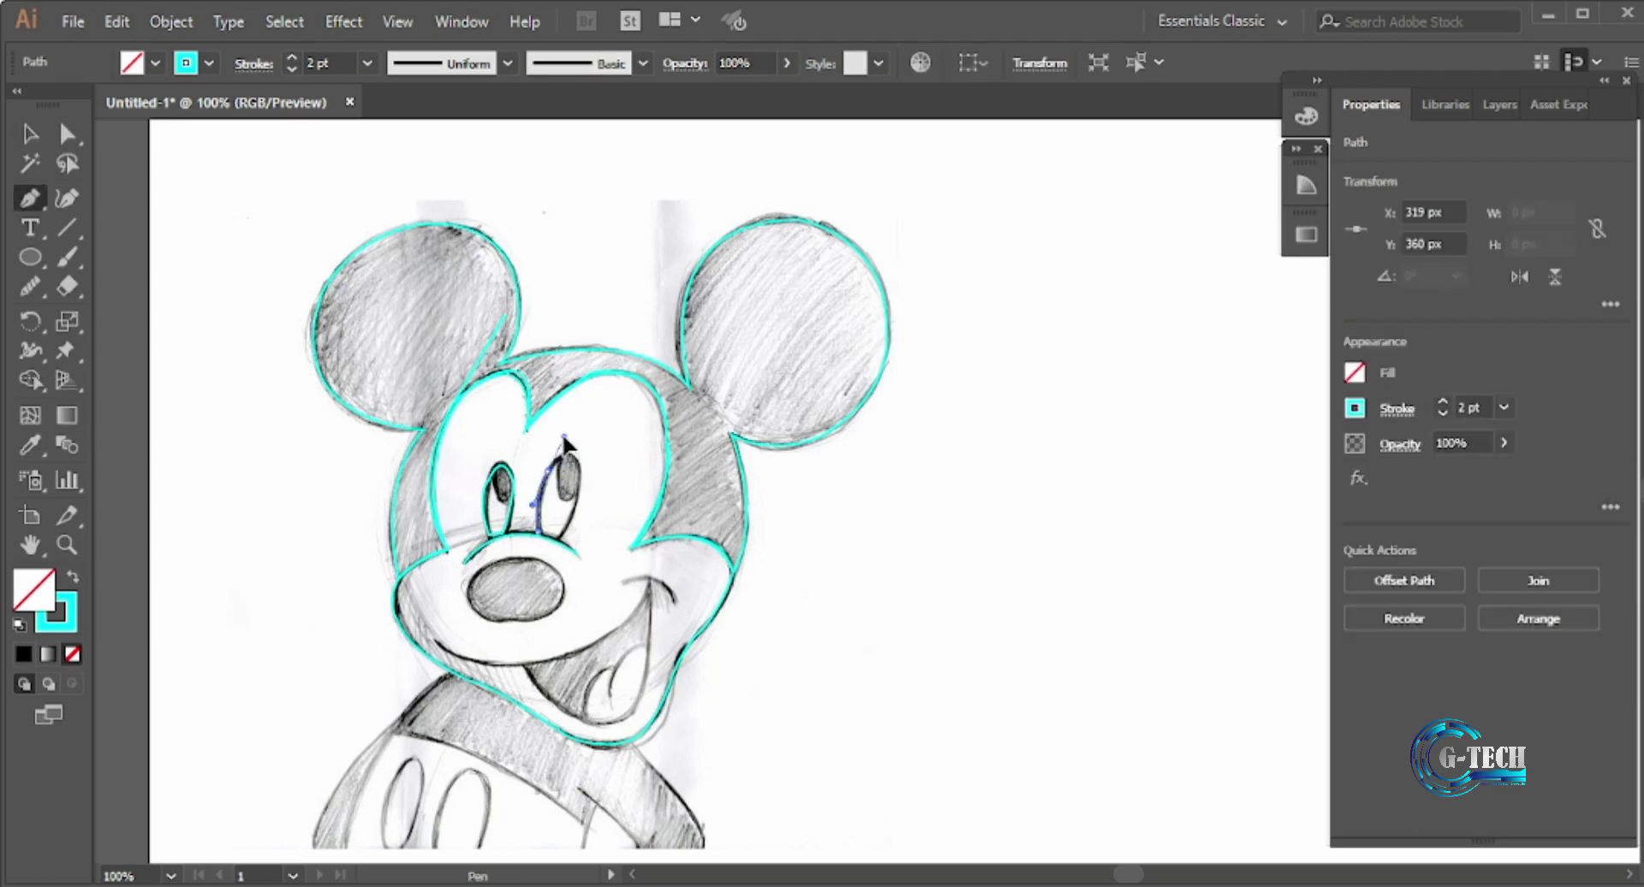
{"action": "mouse_move", "coordinate": [548, 469]}
{"action": "left_mouse_down"}
{"action": "mouse_move", "coordinate": [585, 495]}
{"action": "mouse_move", "coordinate": [555, 539]}
{"action": "left_mouse_up"}
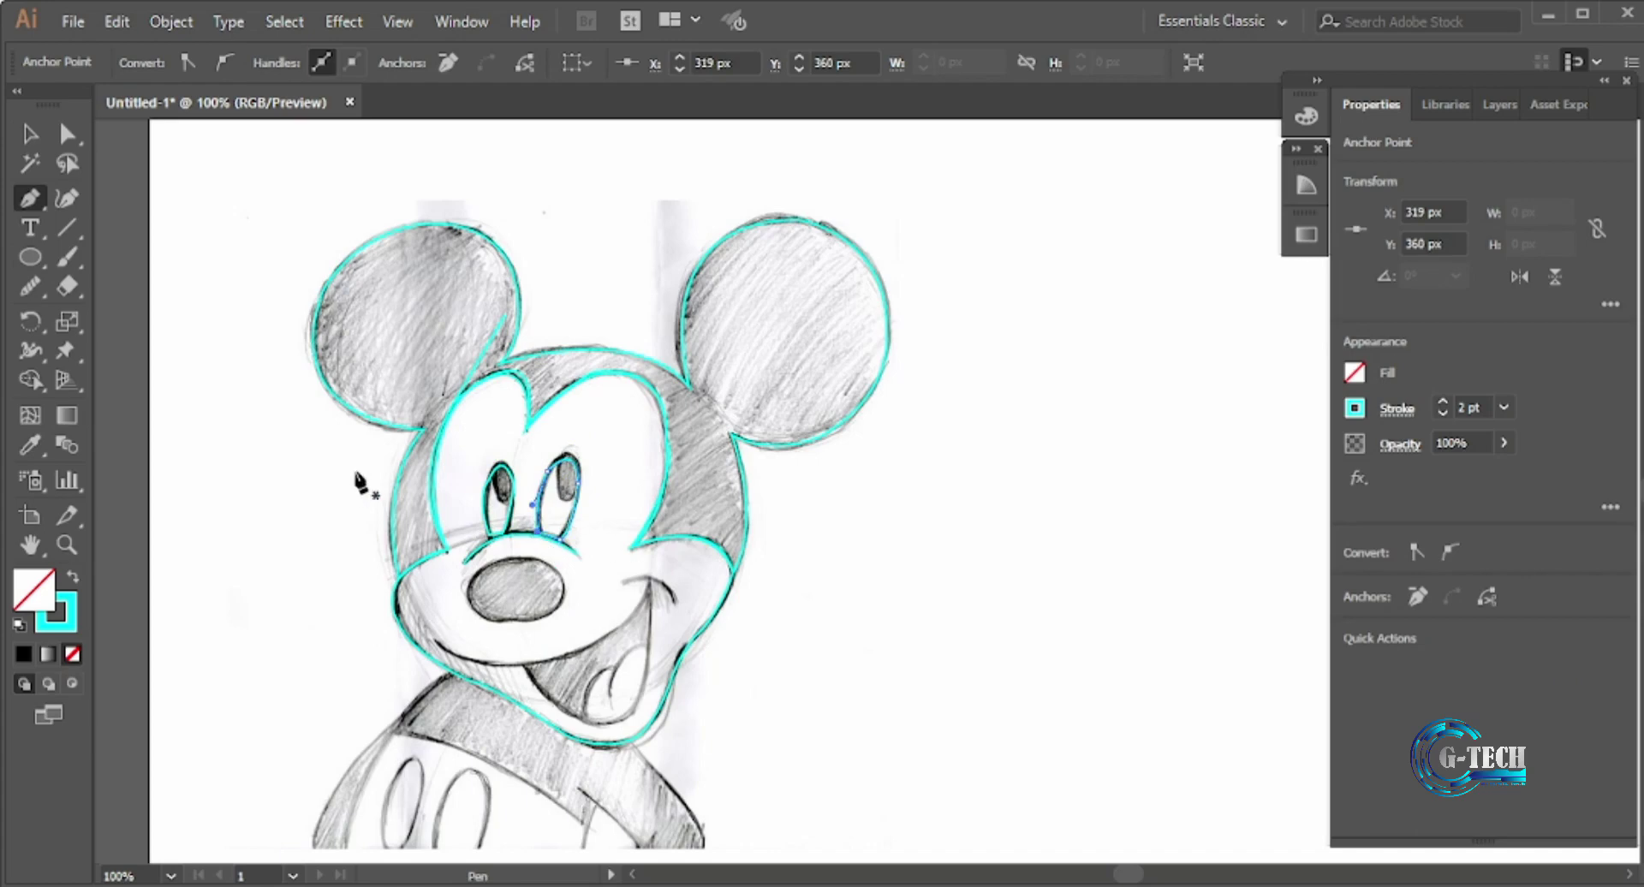
{"action": "left_click", "coordinate": [30, 133]}
{"action": "key", "text": "ctrl+shift+a"}
- Draw a small cyan ellipse and move it onto the right pupil, tilted about 337°
{"action": "left_click", "coordinate": [30, 257]}
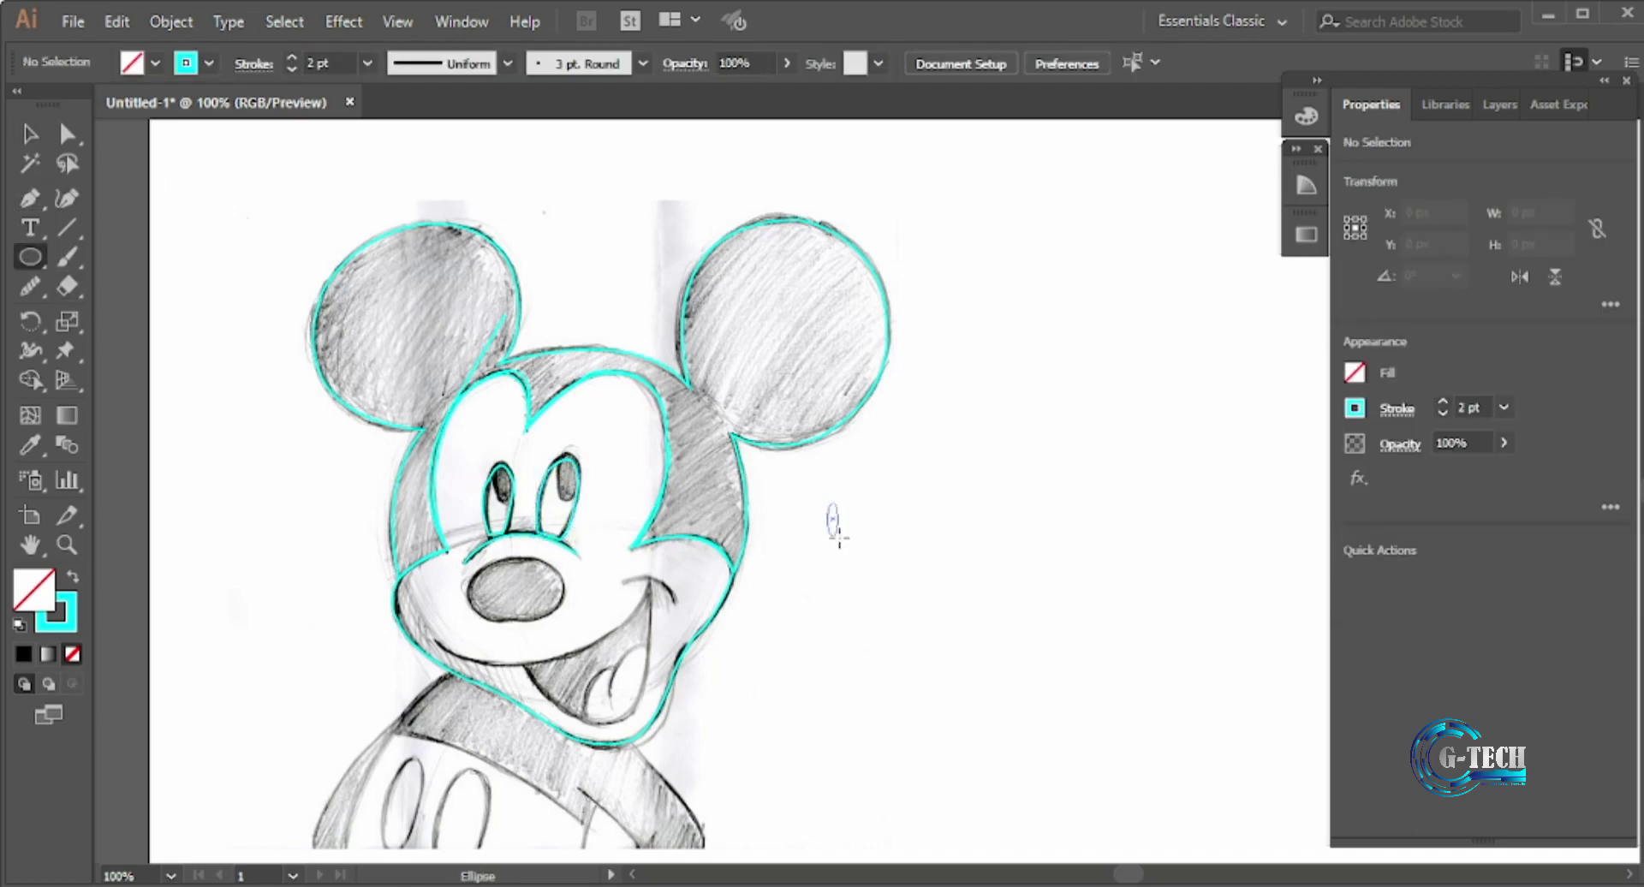
{"action": "mouse_move", "coordinate": [848, 546]}
{"action": "left_mouse_down"}
{"action": "mouse_move", "coordinate": [886, 524]}
{"action": "mouse_move", "coordinate": [501, 493]}
{"action": "mouse_move", "coordinate": [511, 505]}
{"action": "left_mouse_up"}
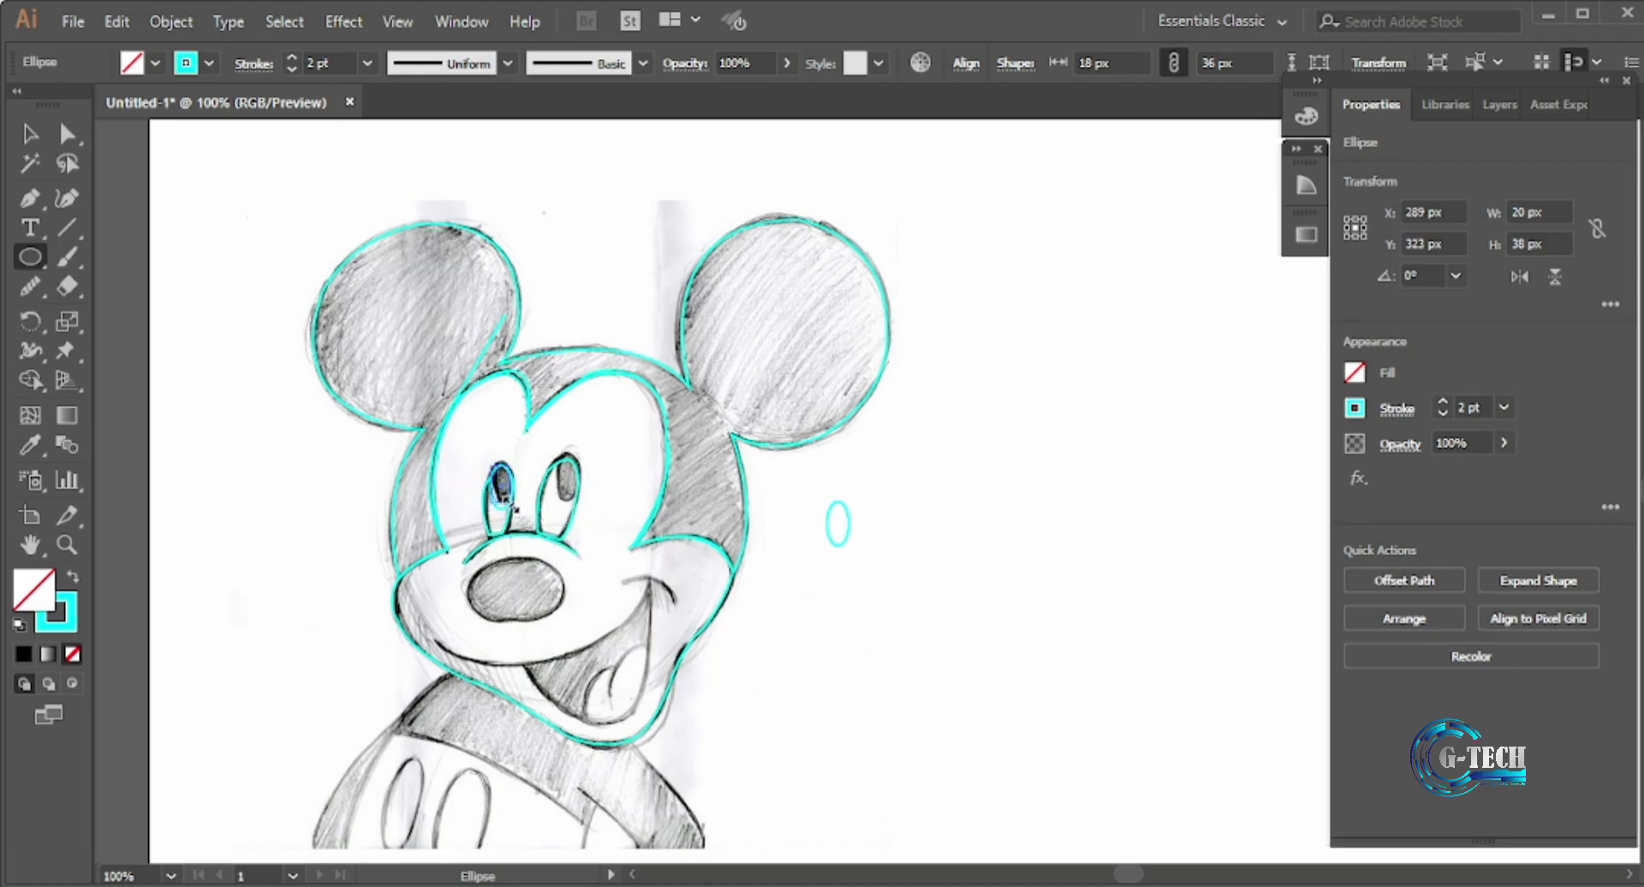
{"action": "left_click", "coordinate": [30, 133]}
{"action": "left_click", "coordinate": [841, 515]}
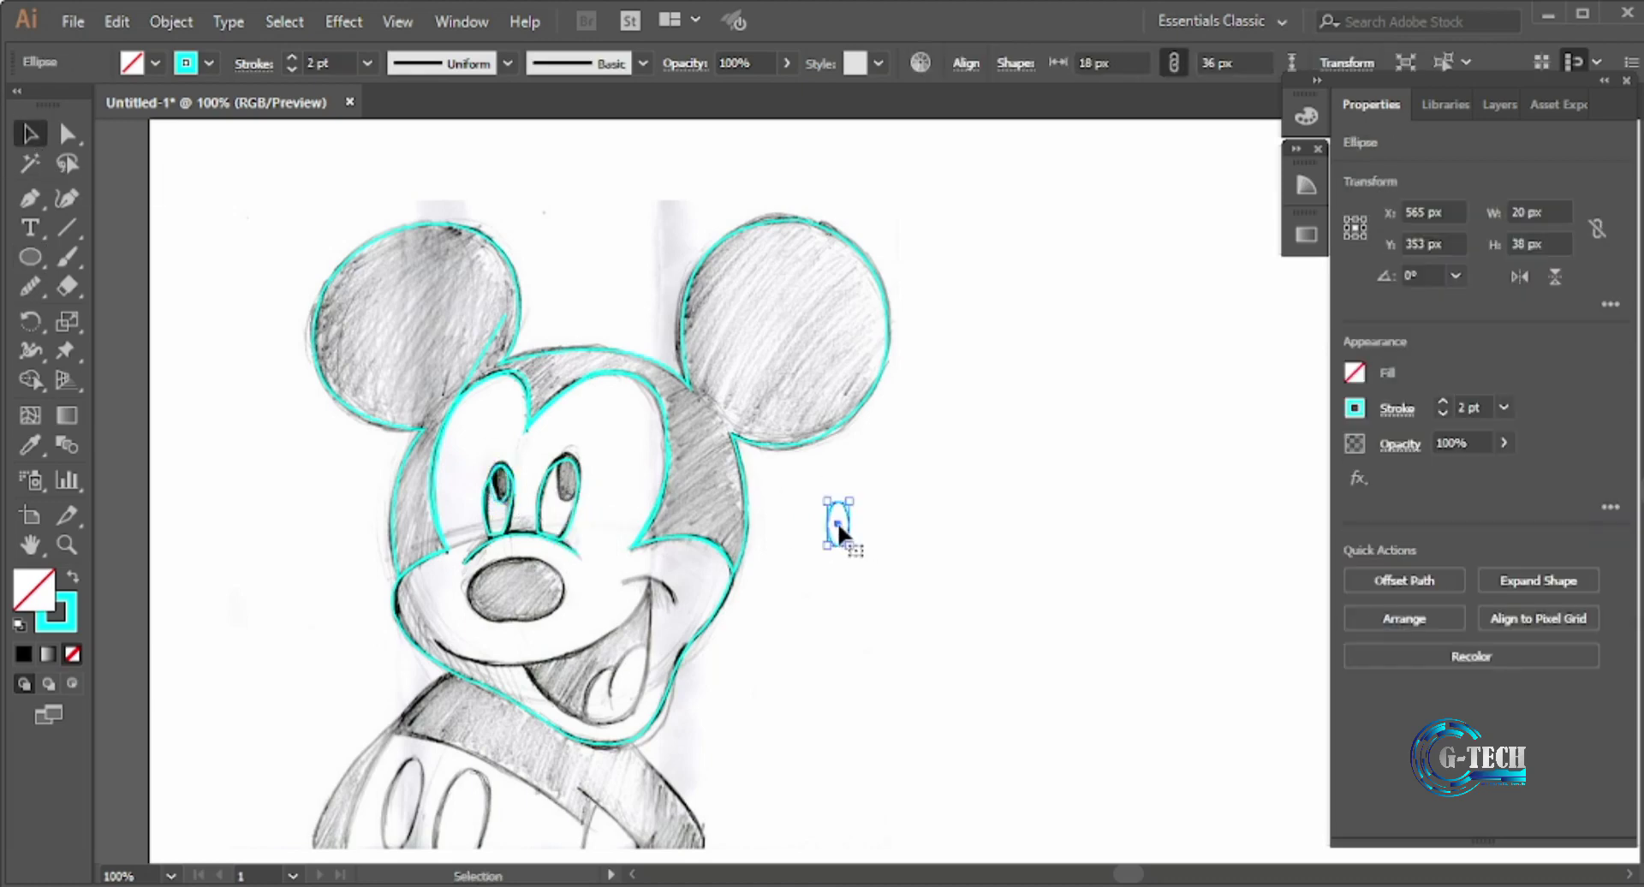
{"action": "mouse_move", "coordinate": [838, 522]}
{"action": "left_mouse_down"}
{"action": "mouse_move", "coordinate": [570, 490]}
{"action": "mouse_move", "coordinate": [594, 494]}
{"action": "mouse_move", "coordinate": [591, 460]}
{"action": "mouse_move", "coordinate": [569, 503]}
{"action": "left_mouse_up"}
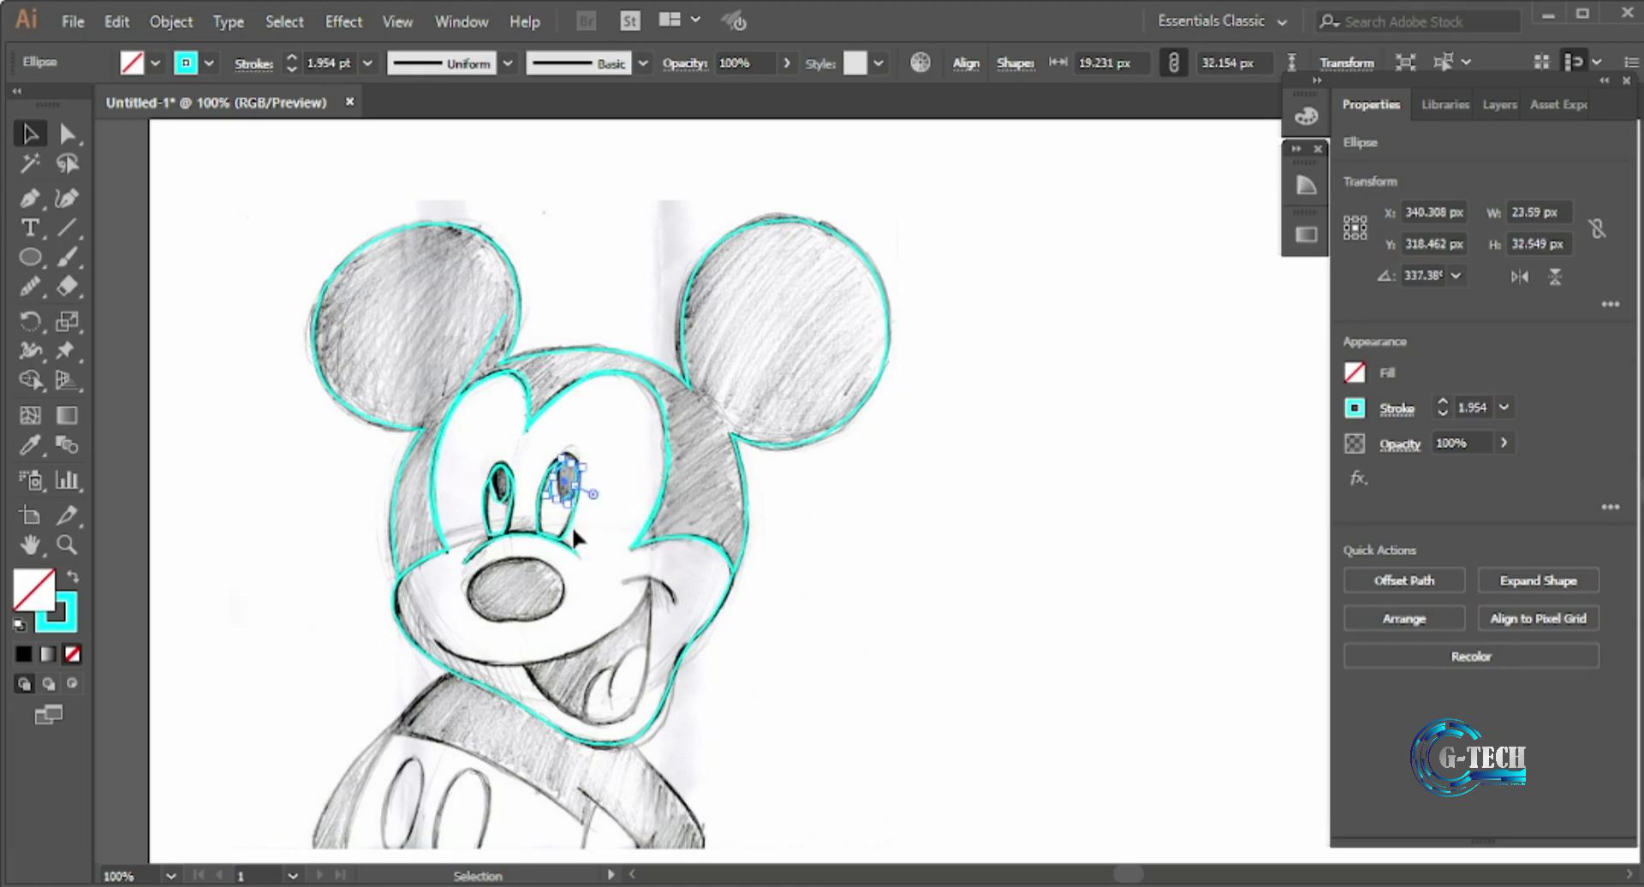
- Trace the smile line from the left cheek to its right corner
{"action": "left_click", "coordinate": [256, 417]}
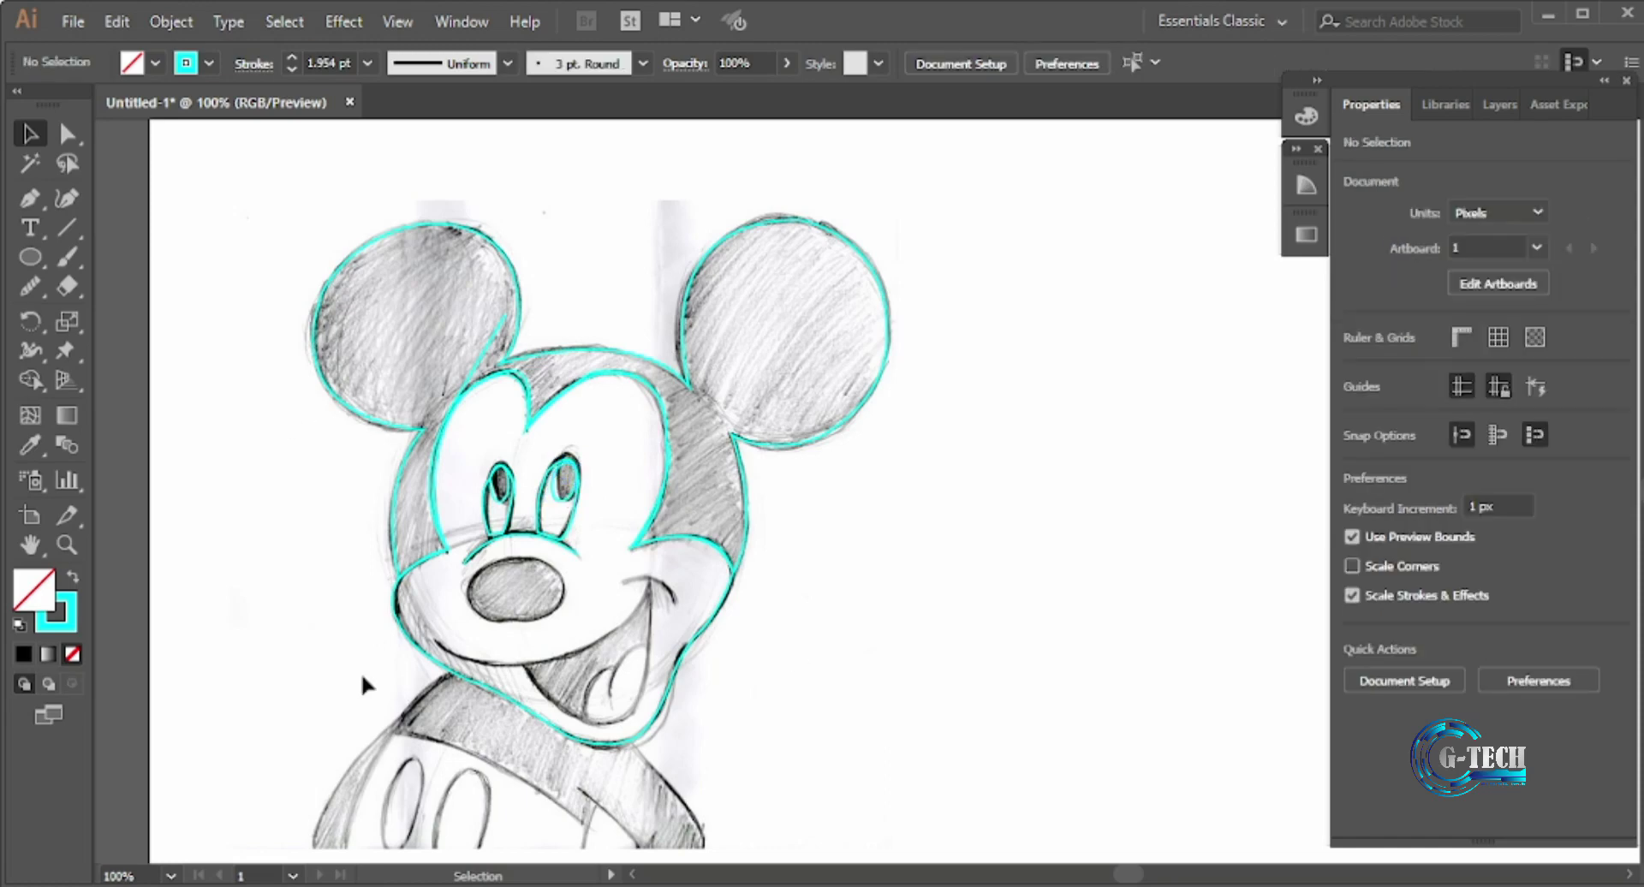
{"action": "key", "text": "p"}
{"action": "left_click", "coordinate": [434, 642]}
{"action": "left_click_drag", "start_coordinate": [651, 580], "coordinate": [685, 536]}
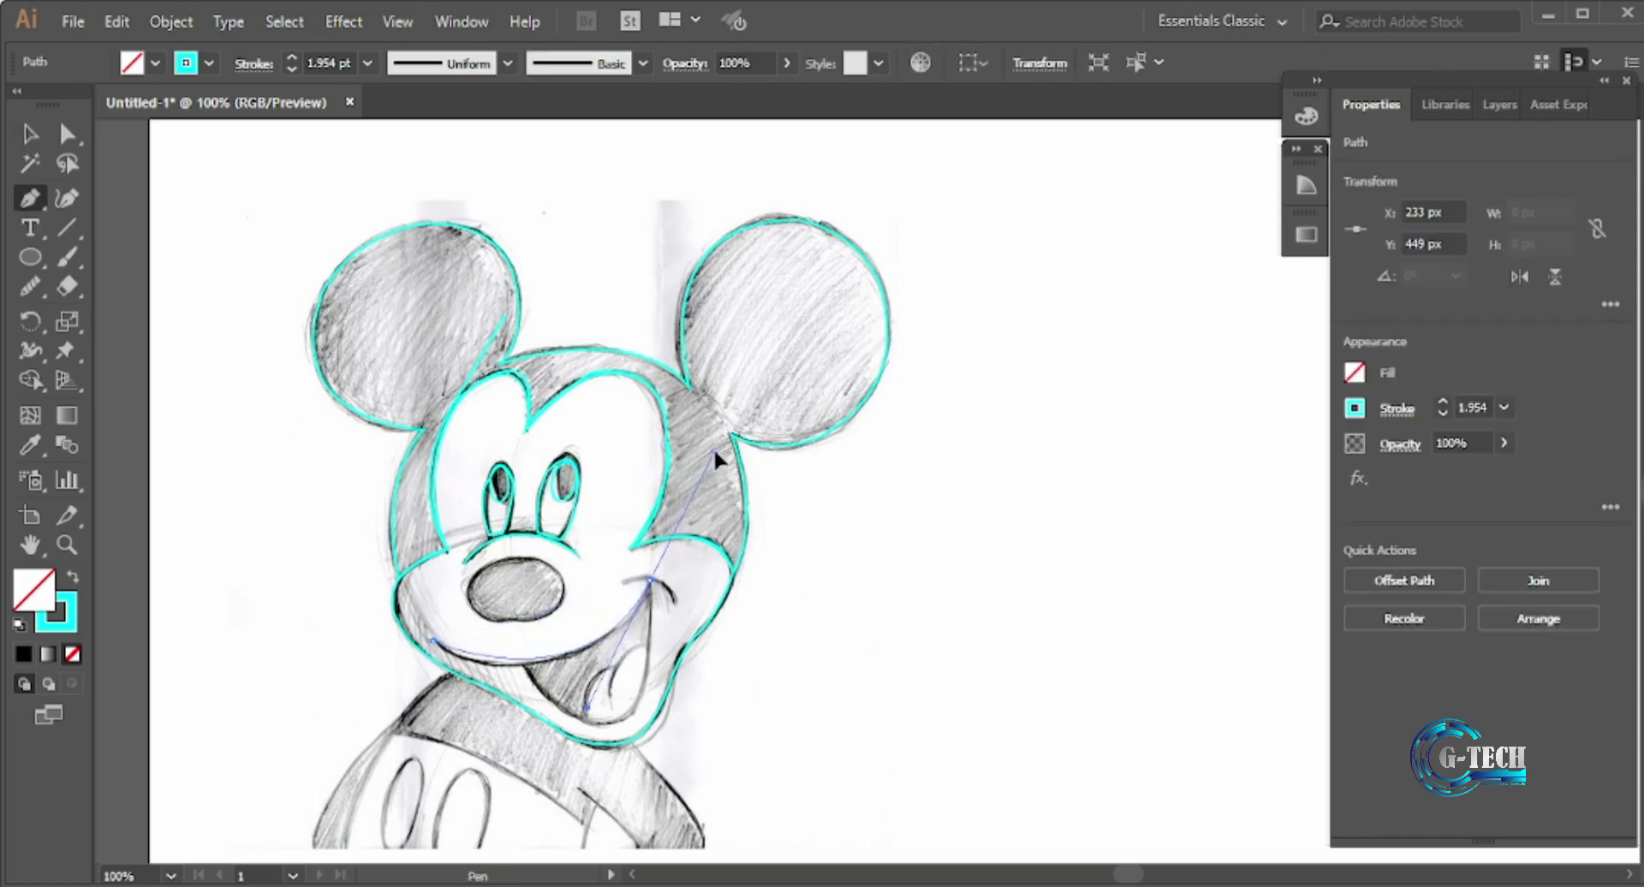
{"action": "left_click_drag", "start_coordinate": [735, 447], "coordinate": [733, 446]}
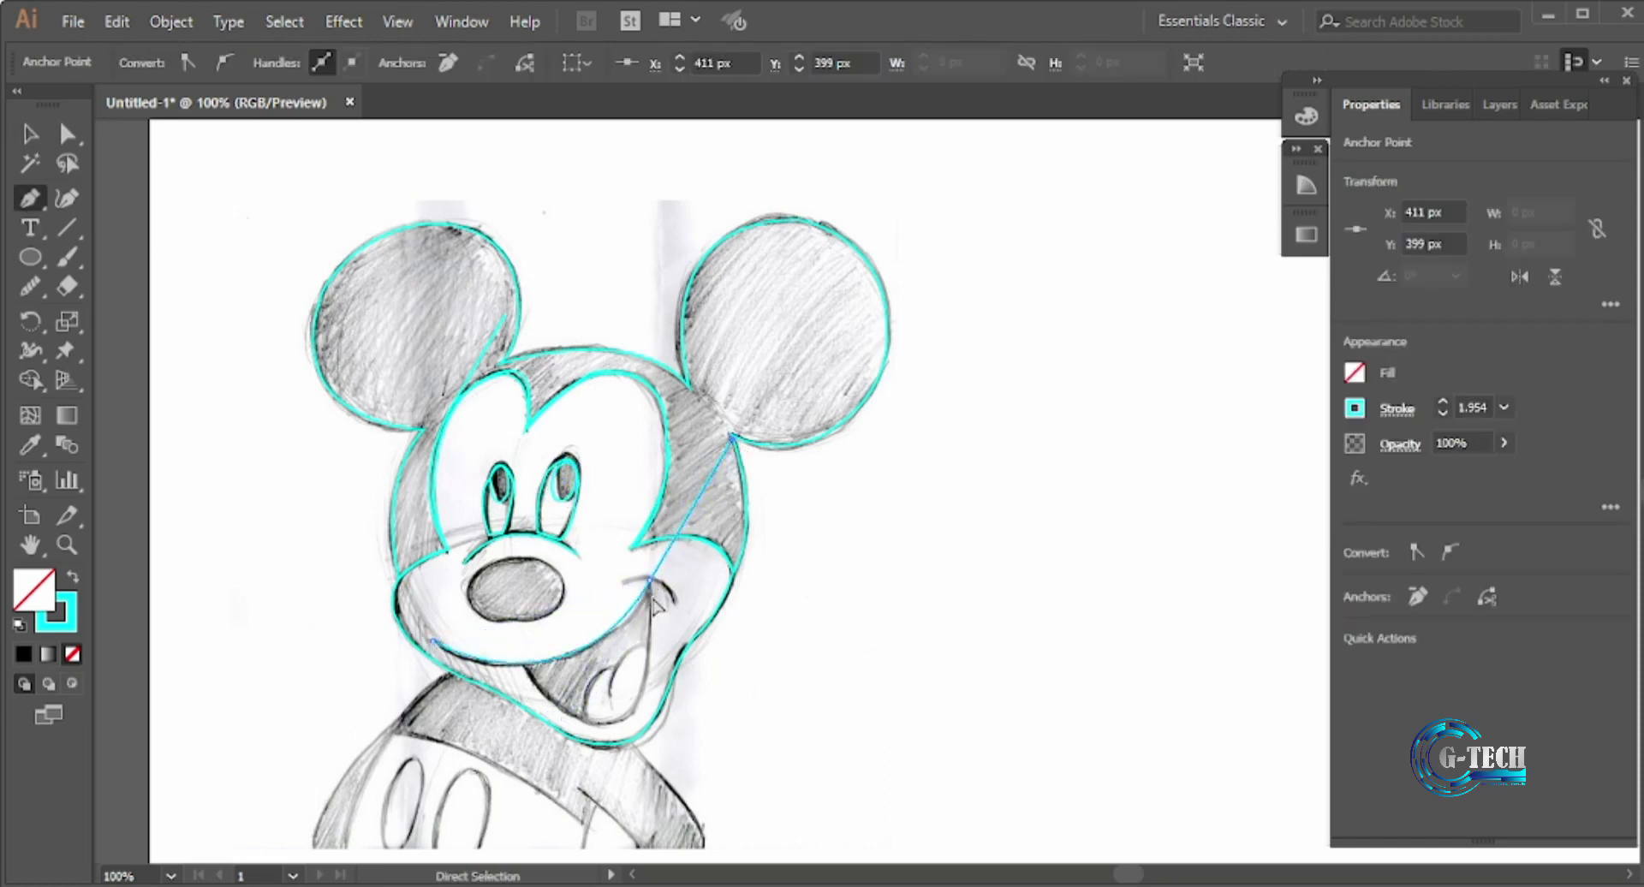
{"action": "left_click", "coordinate": [650, 581]}
{"action": "left_click", "coordinate": [669, 596]}
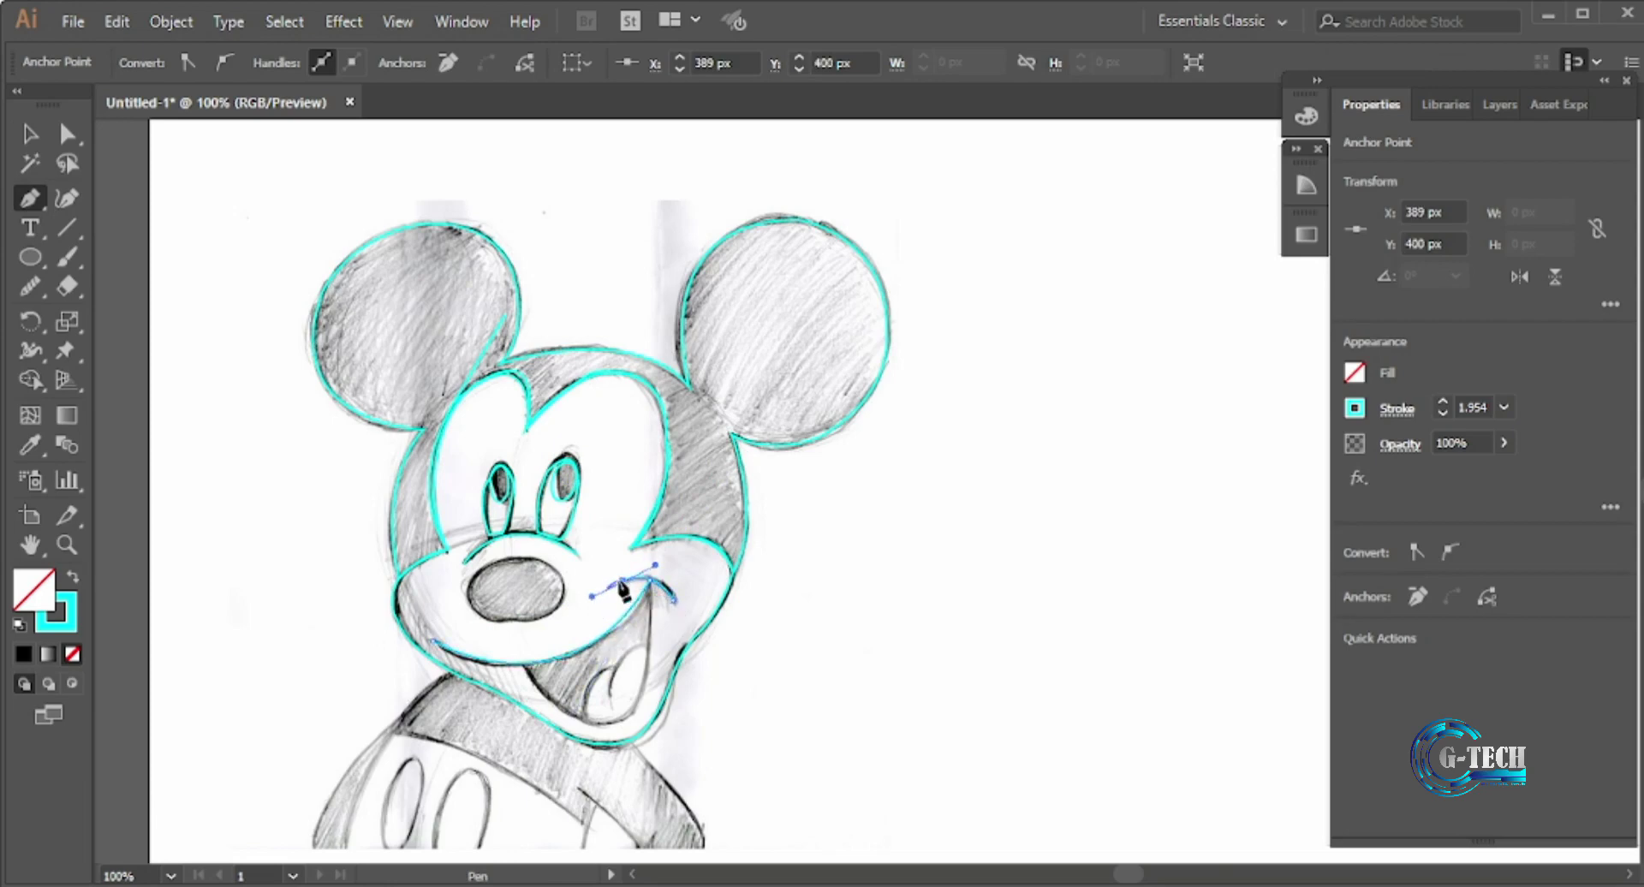
{"action": "left_click", "coordinate": [524, 676], "text": "ctrl"}
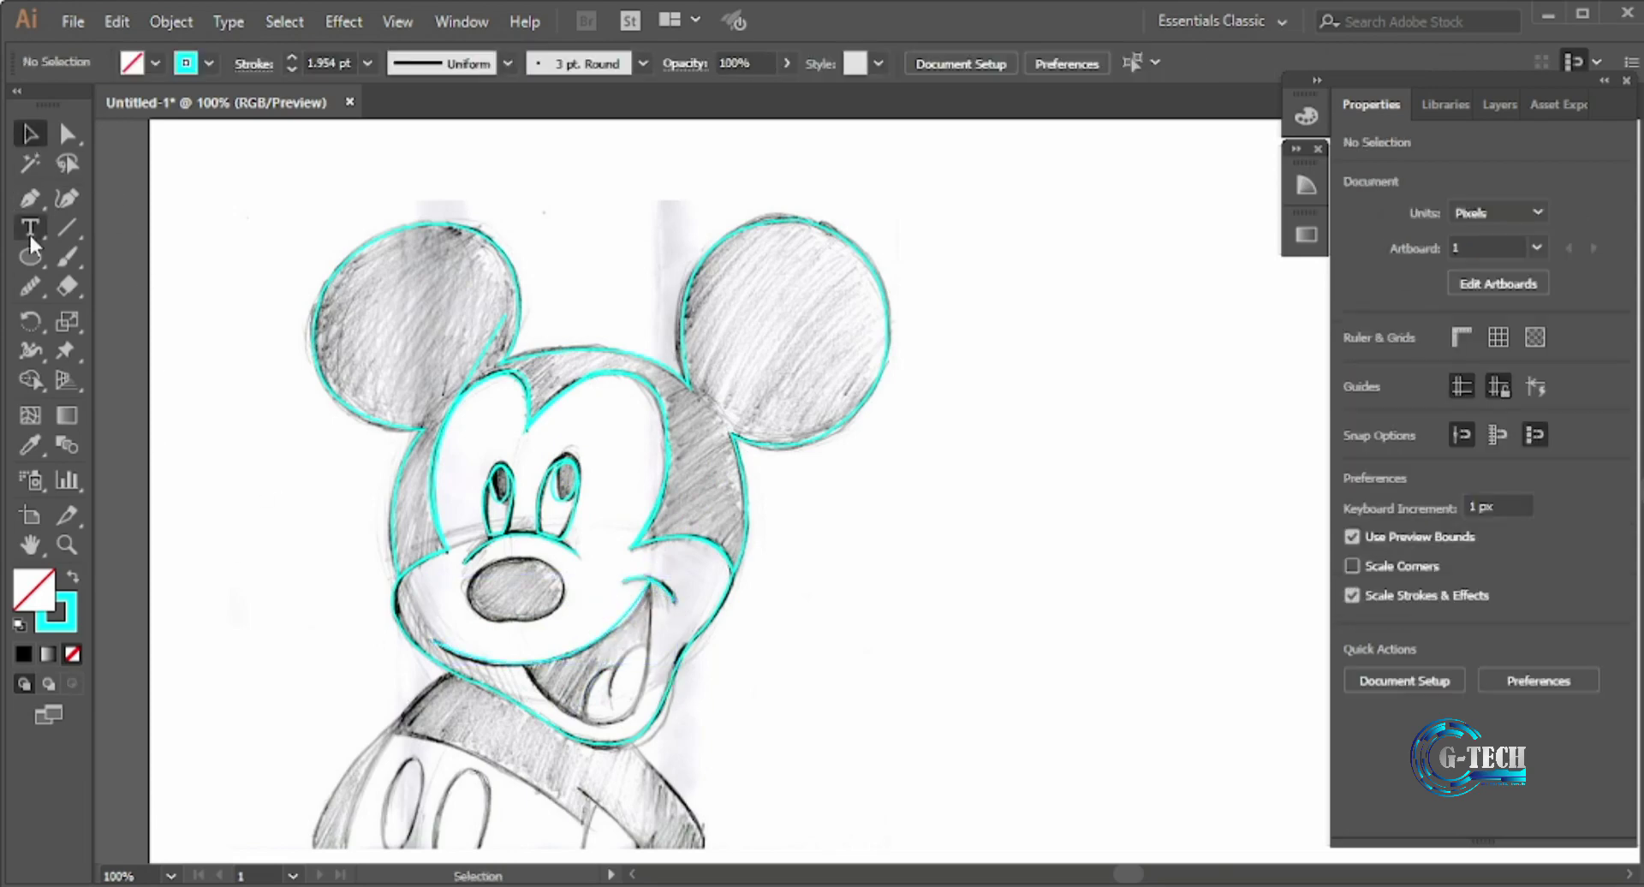
- Outline the open mouth's lower edge and right side
{"action": "left_click", "coordinate": [522, 665]}
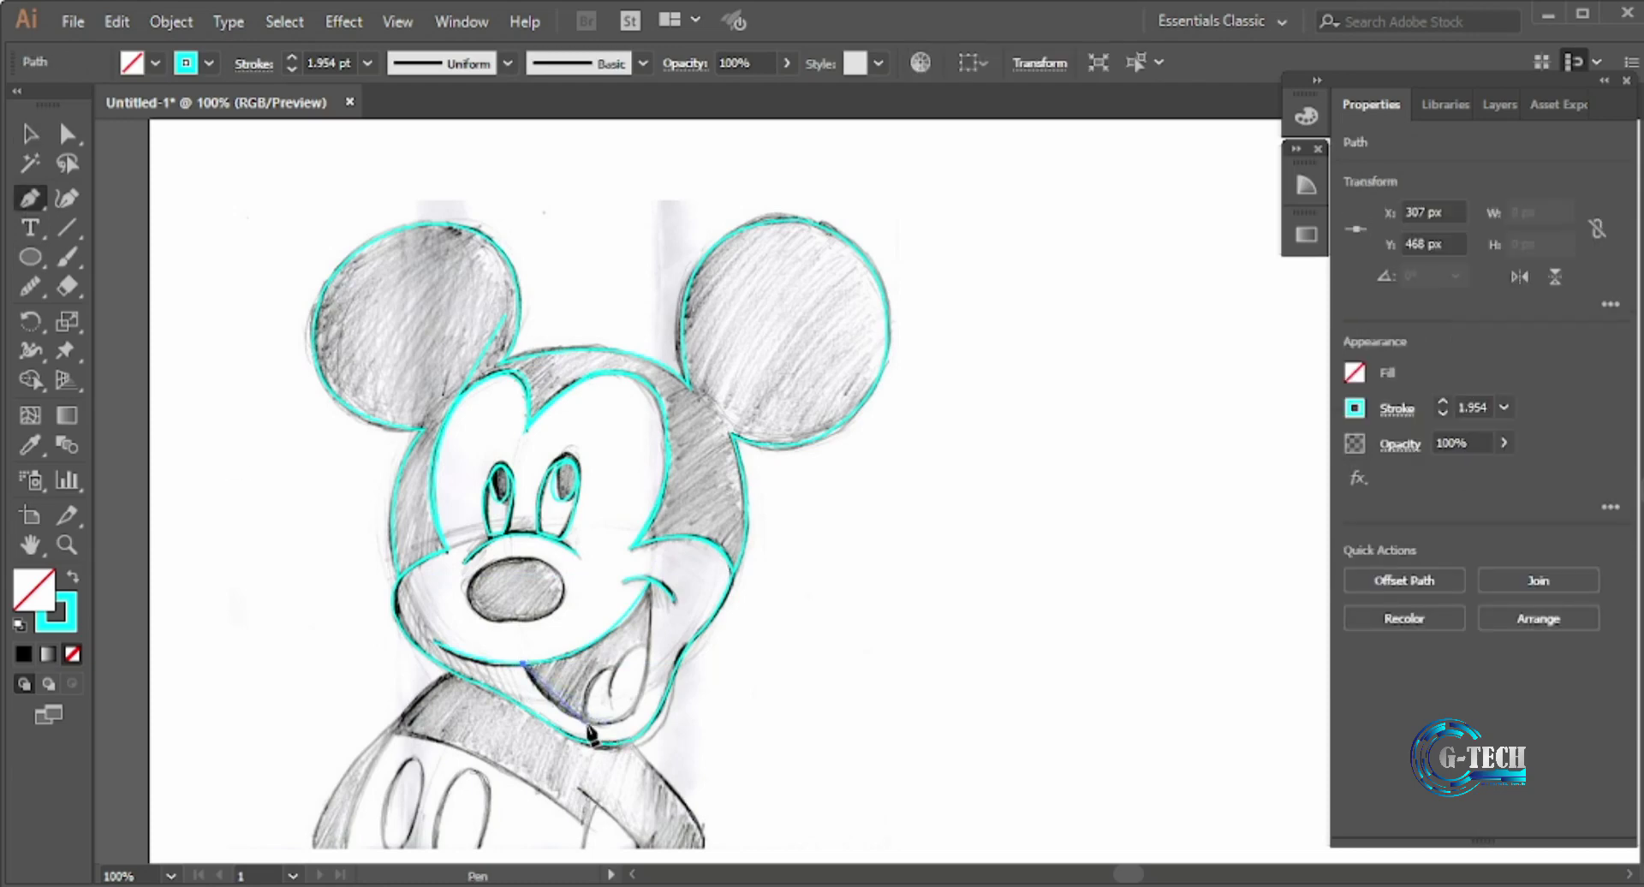
{"action": "left_click_drag", "start_coordinate": [616, 743], "coordinate": [615, 740]}
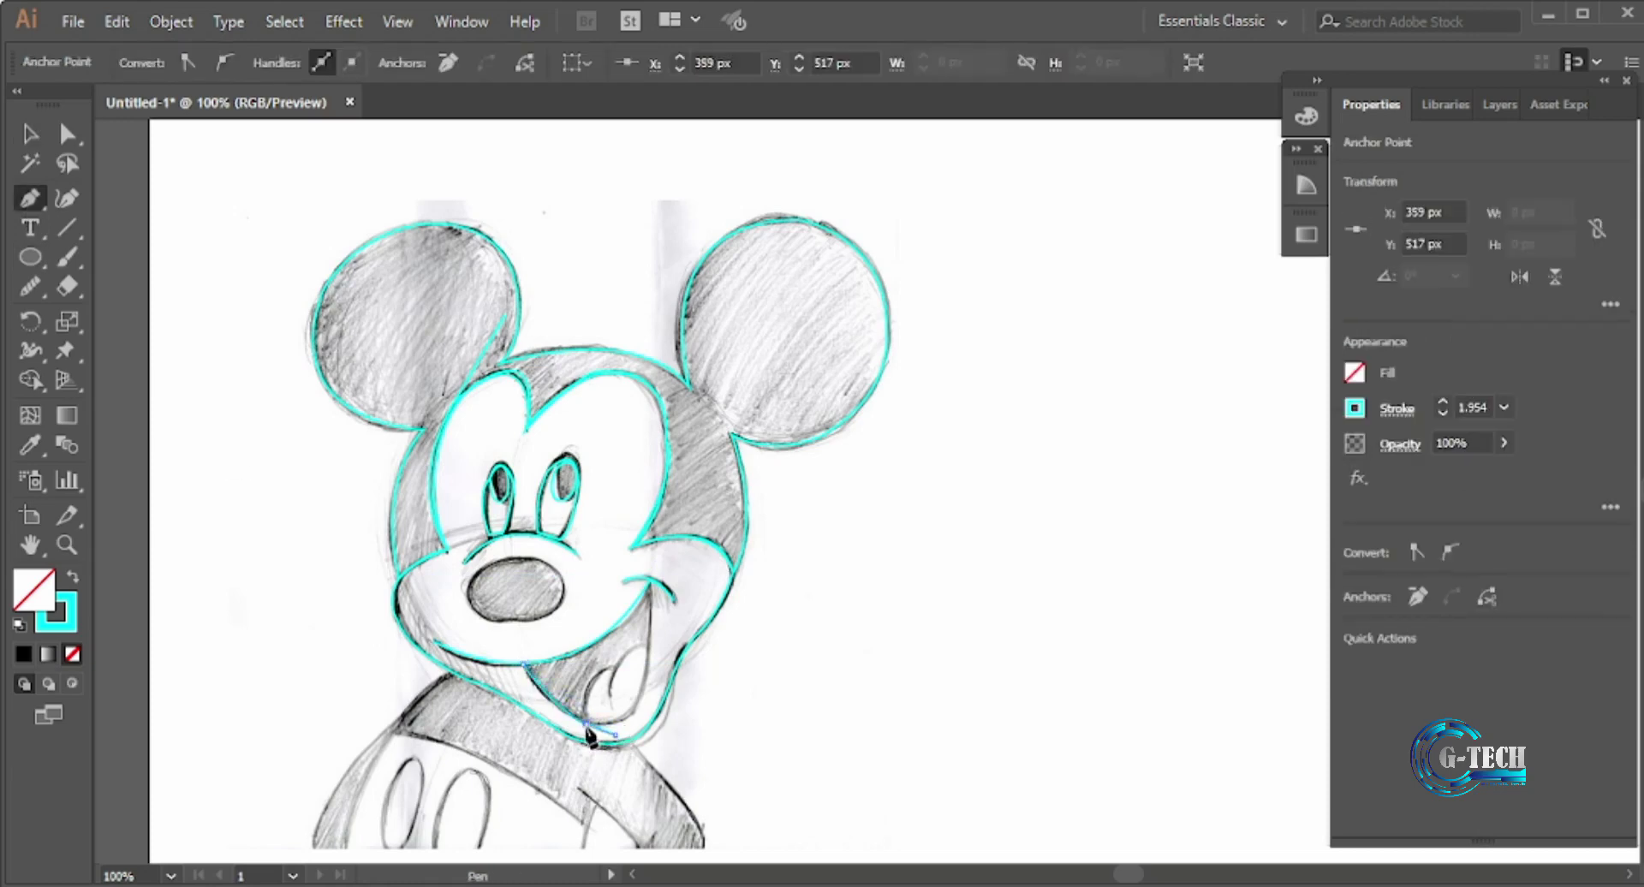
{"action": "mouse_move", "coordinate": [644, 678]}
{"action": "left_mouse_down"}
{"action": "mouse_move", "coordinate": [648, 550]}
{"action": "mouse_move", "coordinate": [651, 579]}
{"action": "left_mouse_up"}
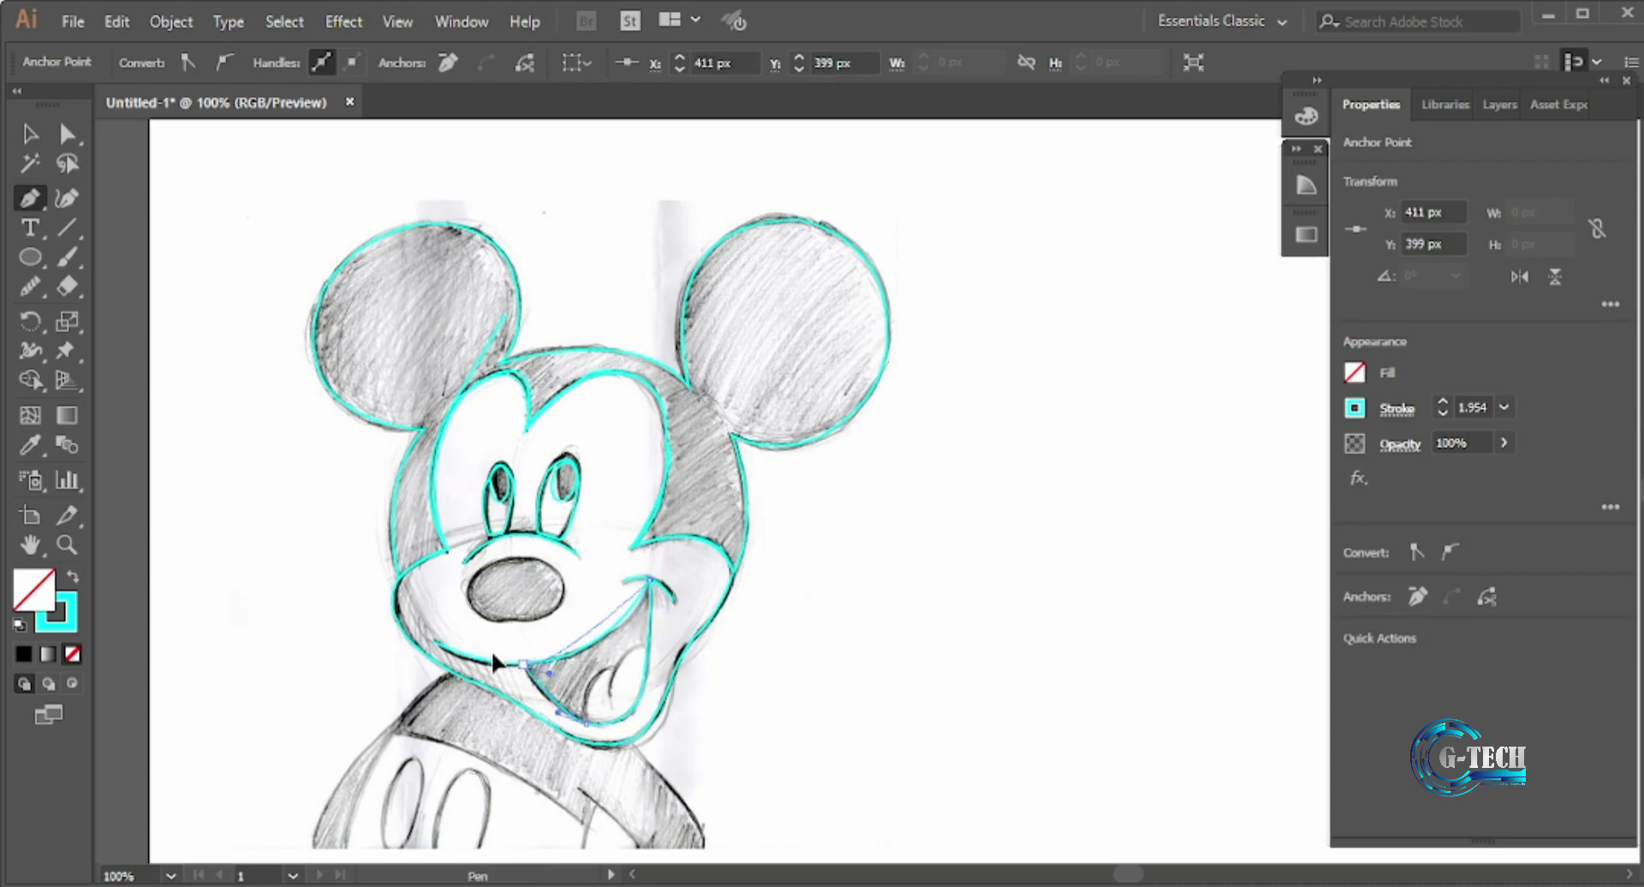
{"action": "key", "text": "Escape"}
{"action": "key", "text": "v"}
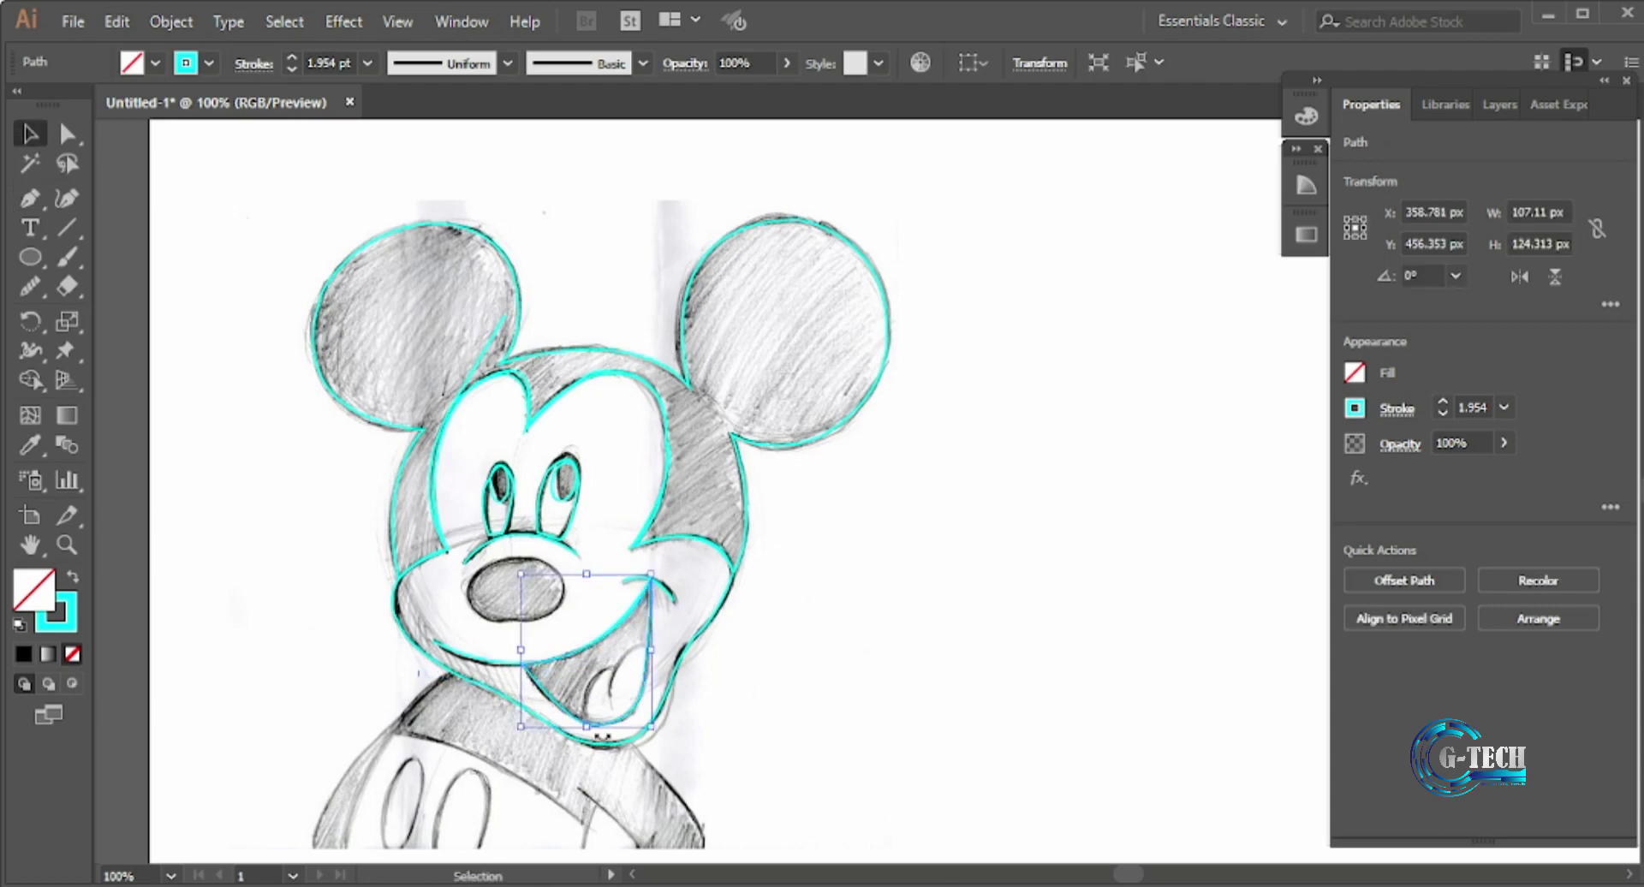
{"action": "left_click", "coordinate": [507, 730]}
- Outline the tongue as a closed path and start another path at its bottom
{"action": "key", "text": "p"}
{"action": "left_click", "coordinate": [583, 716]}
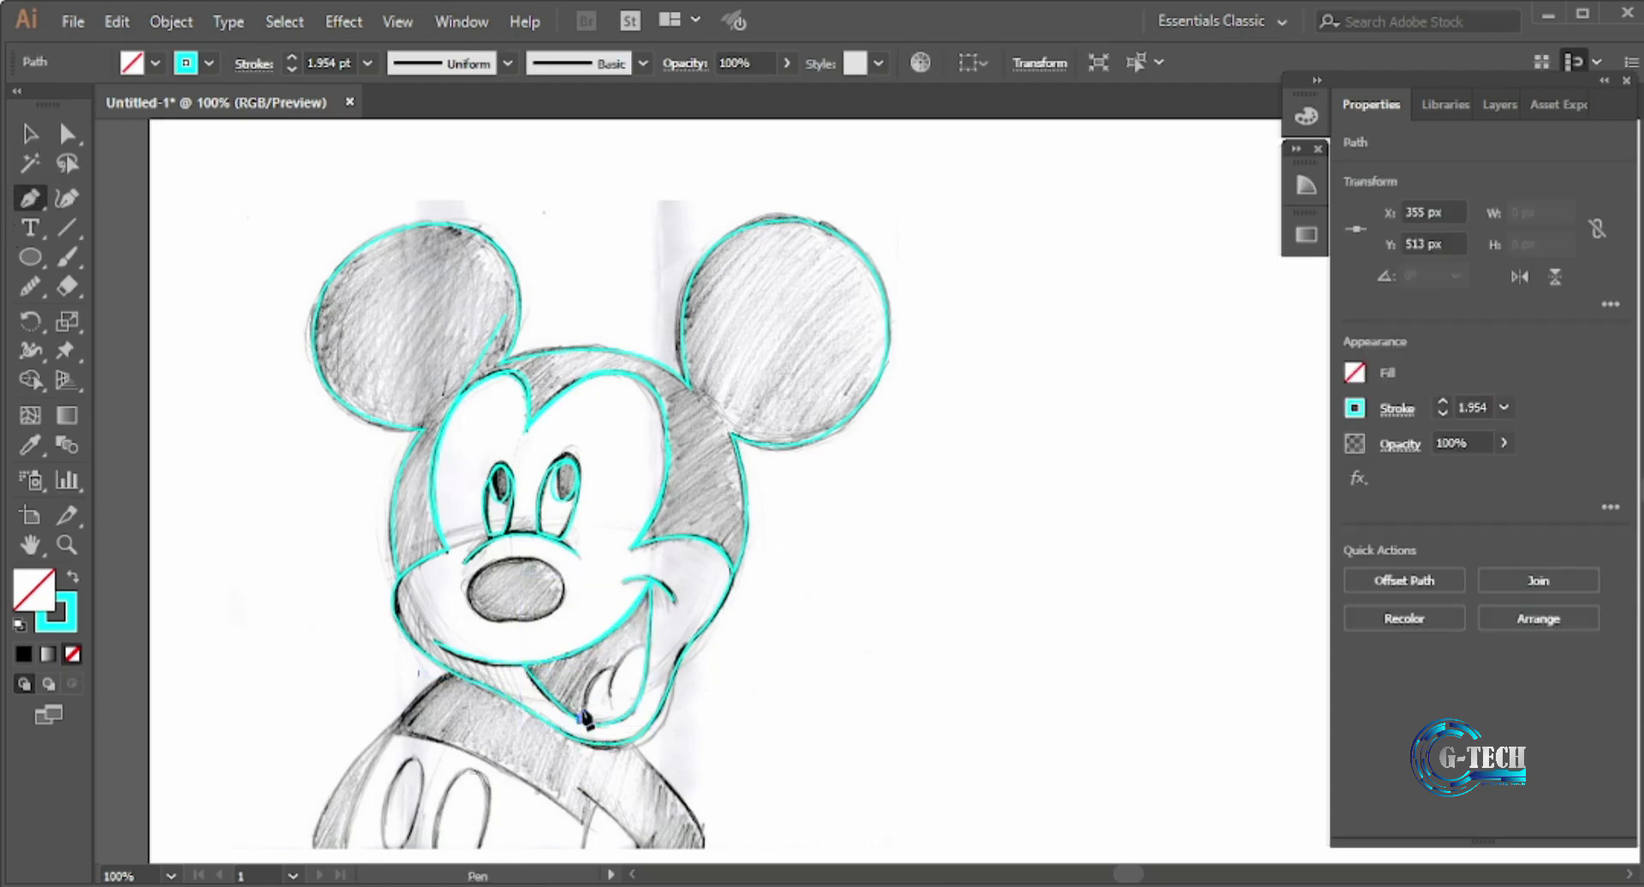
{"action": "left_click_drag", "start_coordinate": [608, 678], "coordinate": [615, 692]}
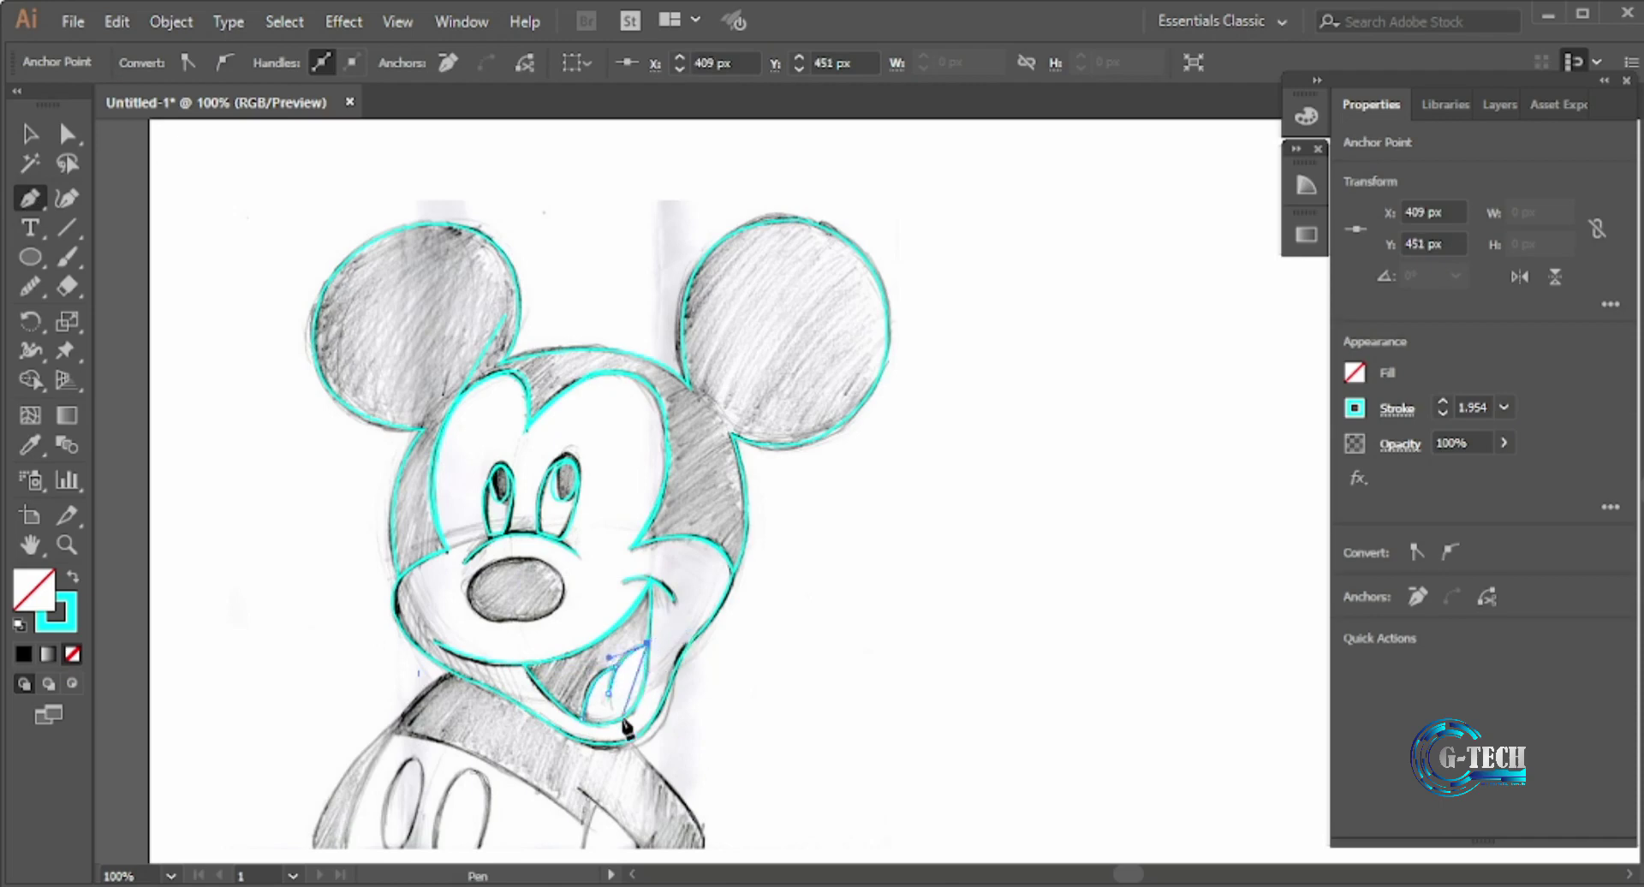
{"action": "left_click_drag", "start_coordinate": [620, 718], "coordinate": [591, 734]}
{"action": "left_click", "coordinate": [582, 716]}
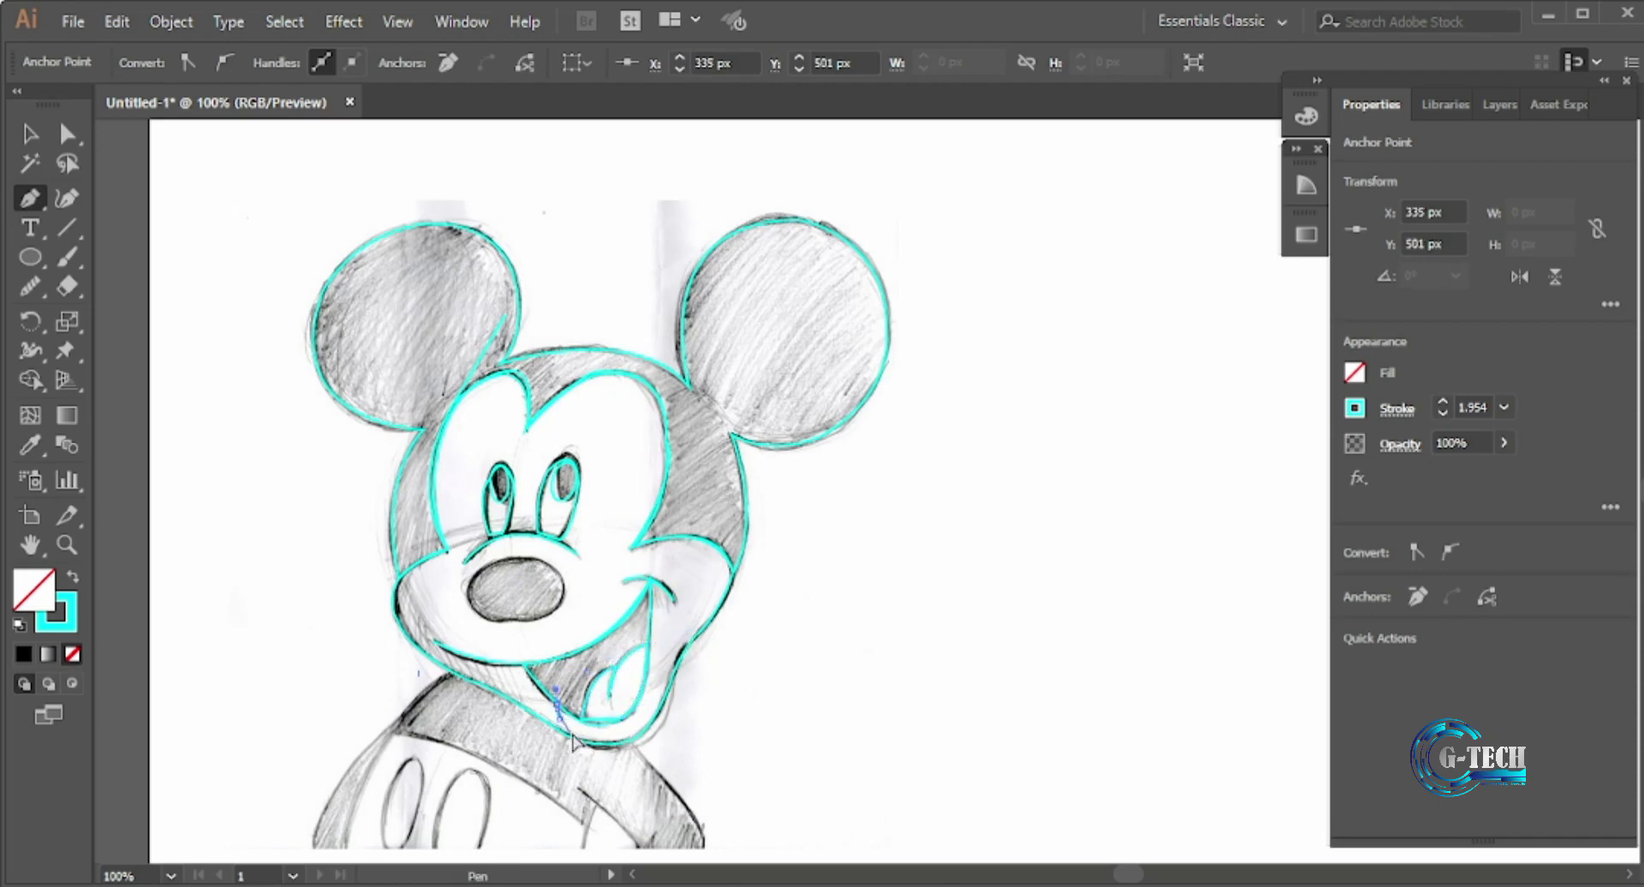
{"action": "left_click", "coordinate": [582, 728]}
- Finish the tongue path and draw an ellipse over the nose
{"action": "left_click", "coordinate": [32, 137]}
{"action": "left_click", "coordinate": [320, 562]}
{"action": "scroll", "coordinate": [480, 564], "scroll_direction": "down", "scroll_amount": 3}
{"action": "key", "text": "l"}
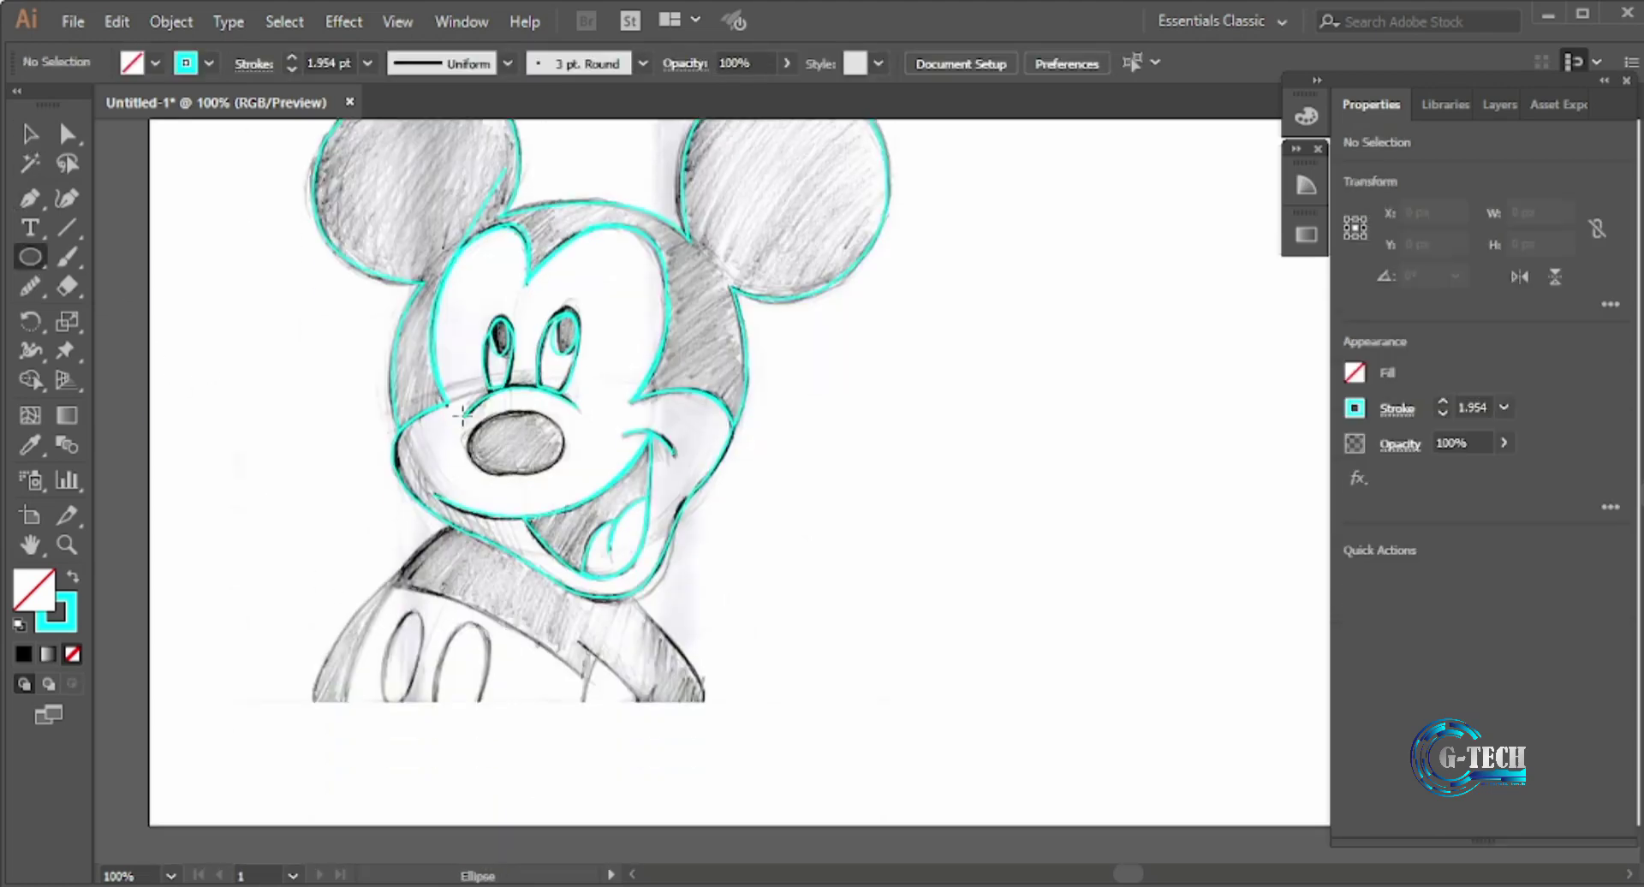
{"action": "left_click_drag", "start_coordinate": [943, 515], "coordinate": [515, 444]}
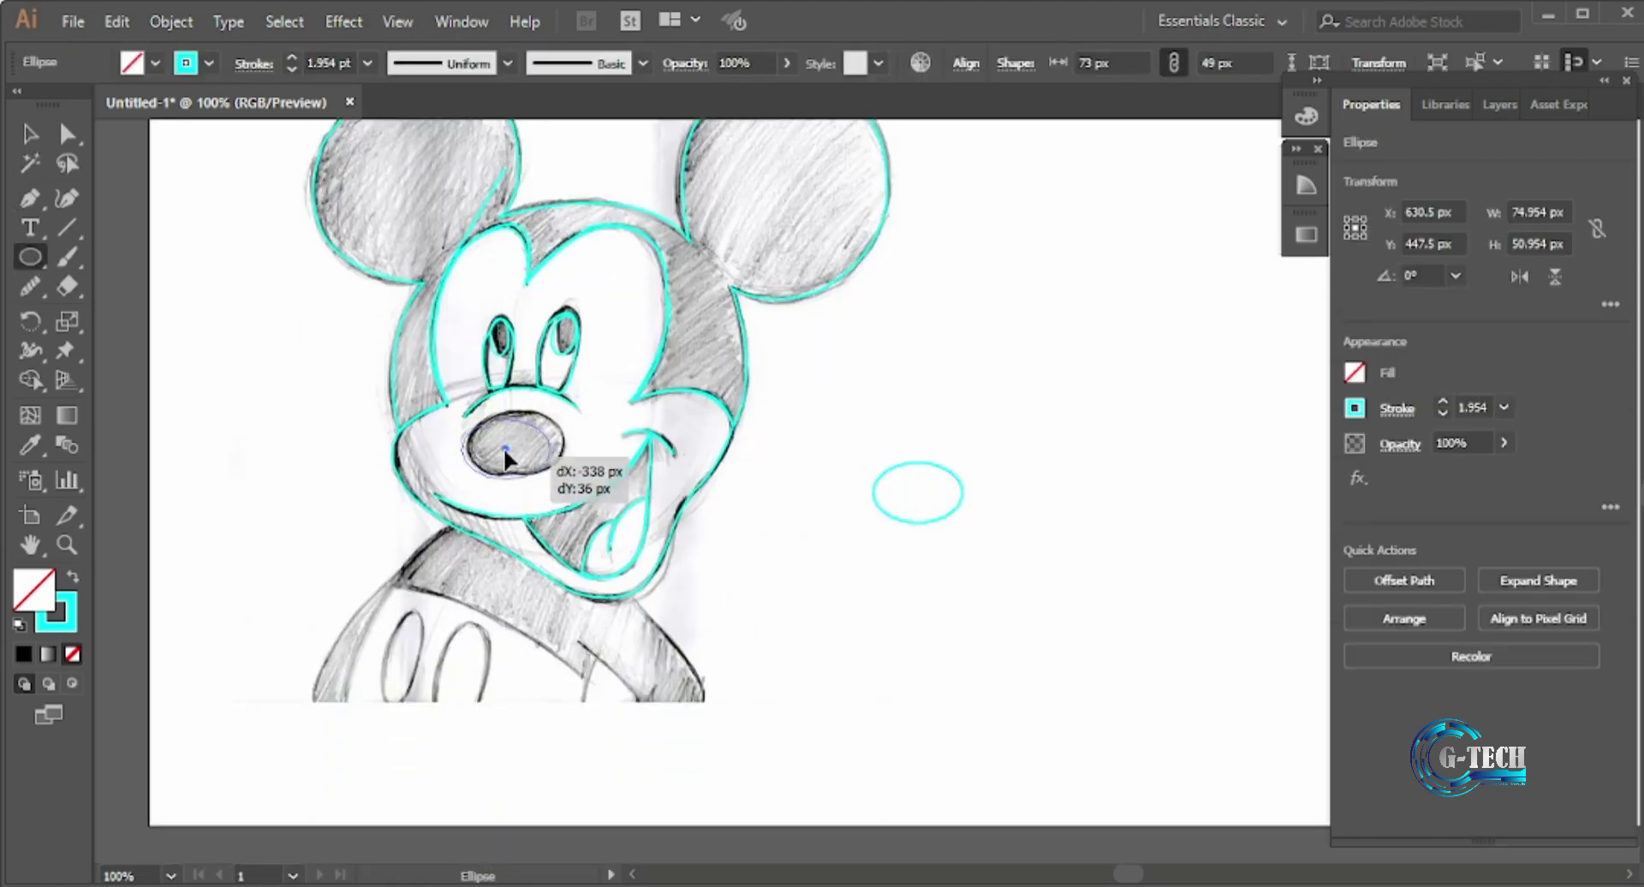
{"action": "key", "text": "v"}
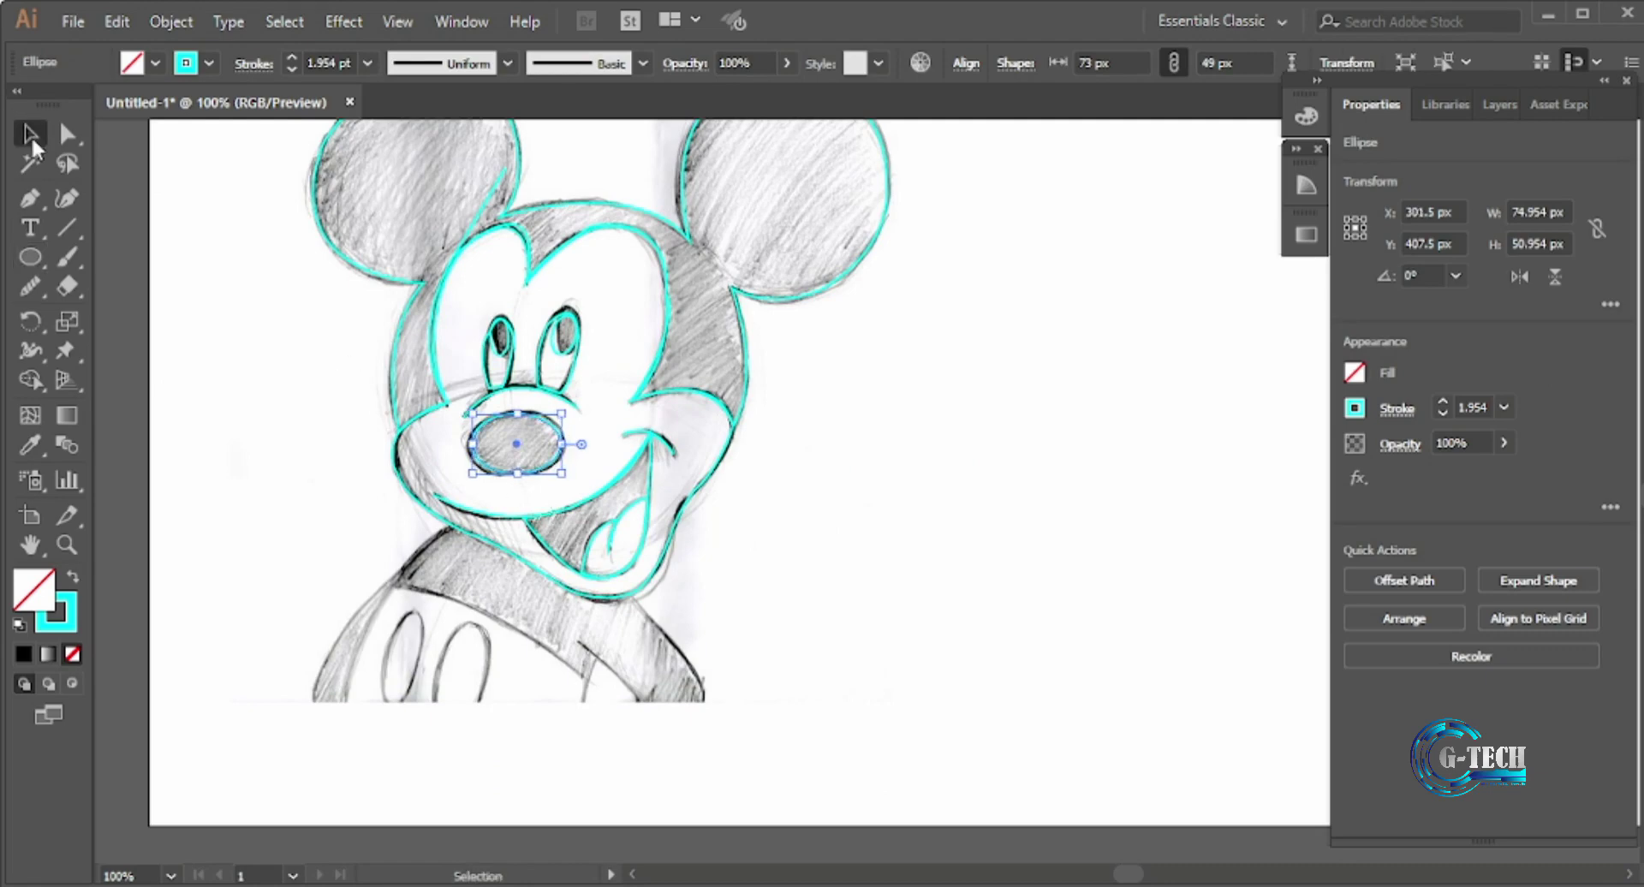
{"action": "left_click", "coordinate": [148, 282]}
- Trace a closed outline around the shirt collar
{"action": "left_click", "coordinate": [30, 197]}
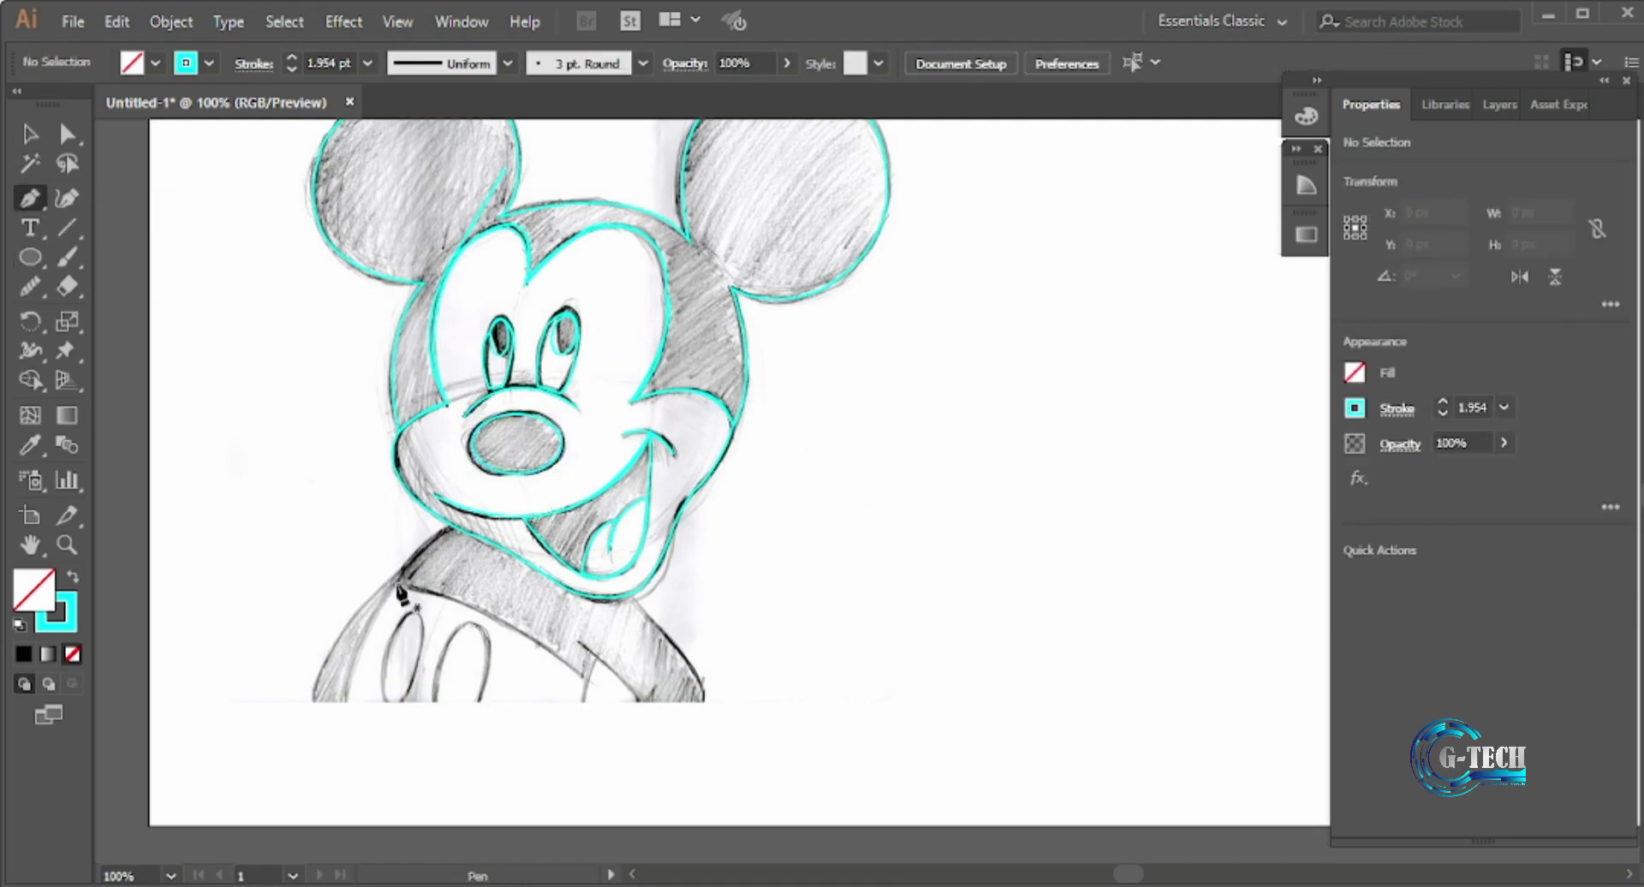
{"action": "left_click", "coordinate": [447, 531]}
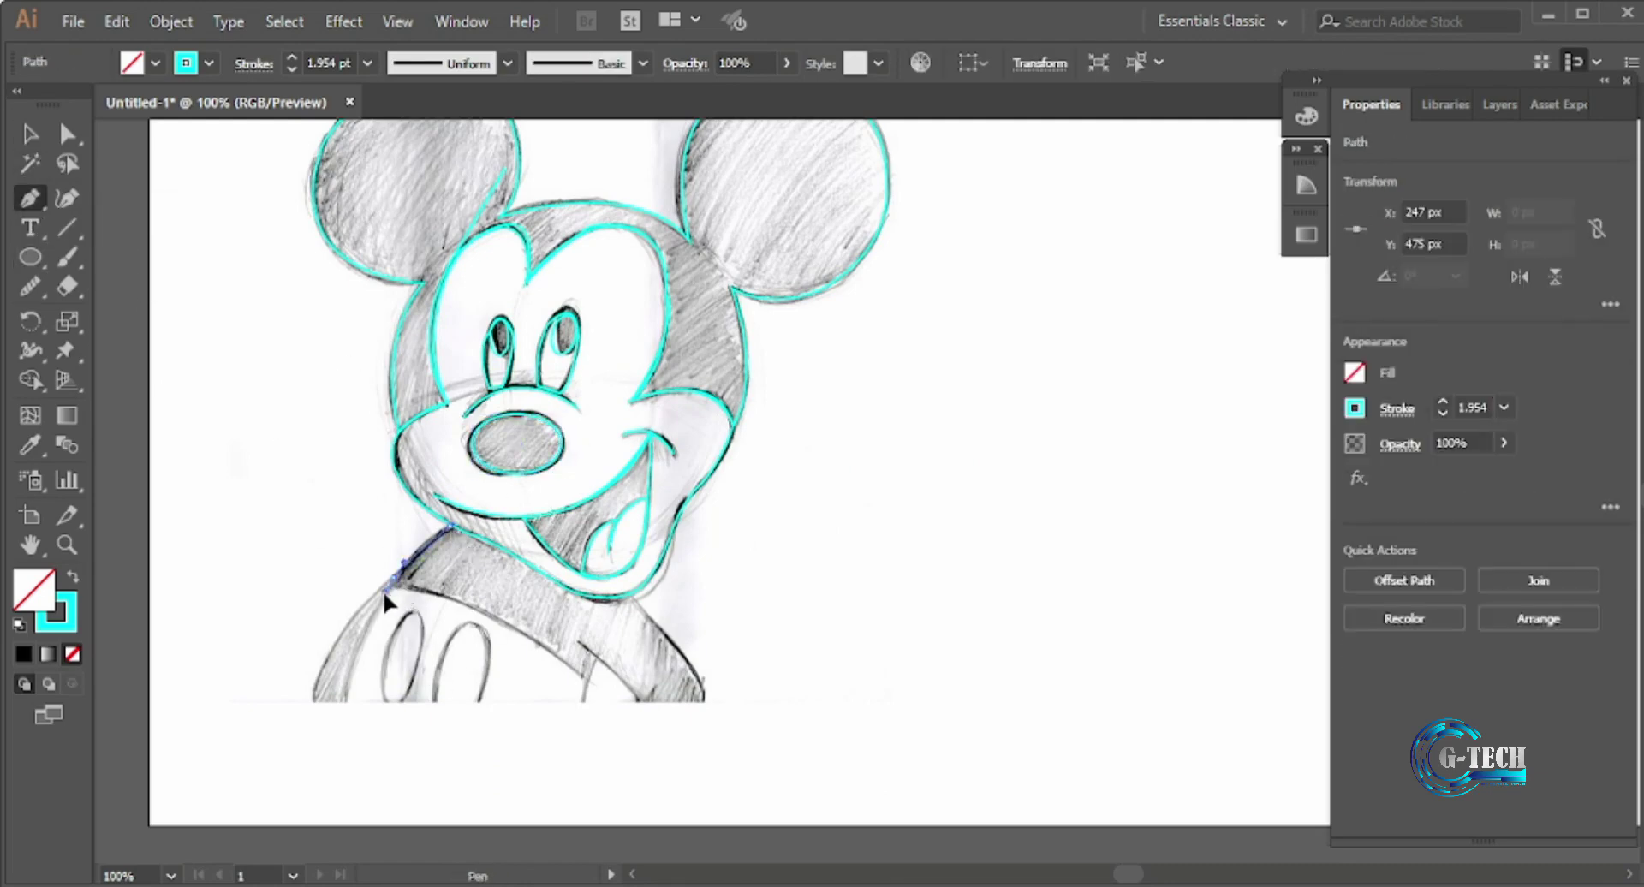
{"action": "left_click", "coordinate": [395, 580]}
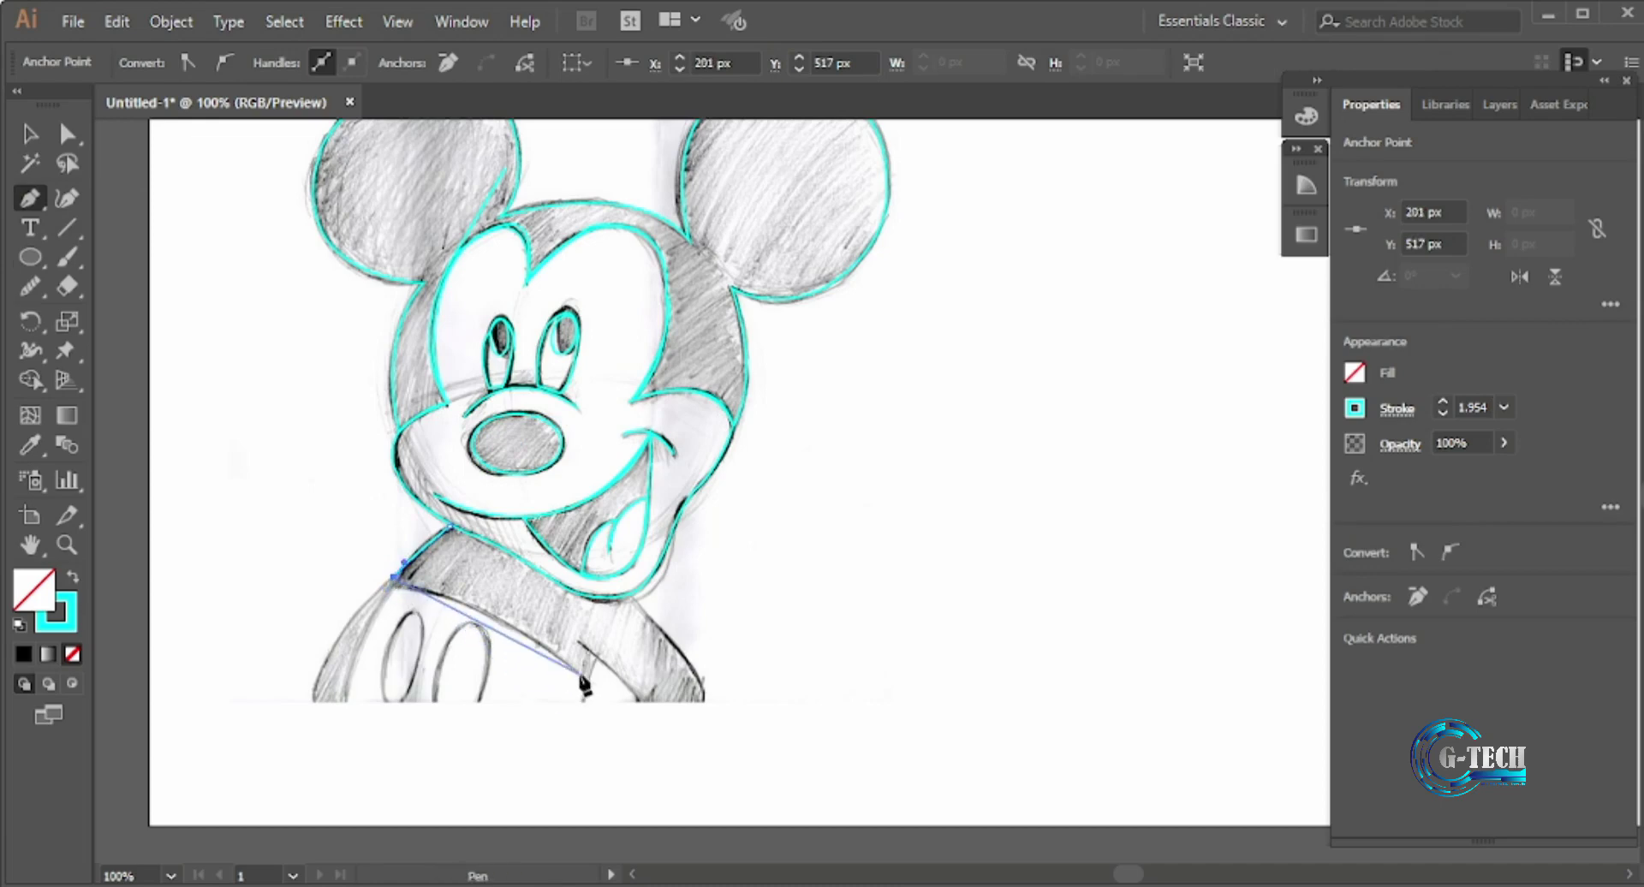
{"action": "mouse_move", "coordinate": [581, 673]}
{"action": "left_mouse_down"}
{"action": "mouse_move", "coordinate": [598, 706]}
{"action": "mouse_move", "coordinate": [635, 707]}
{"action": "left_mouse_up"}
{"action": "left_click", "coordinate": [574, 641]}
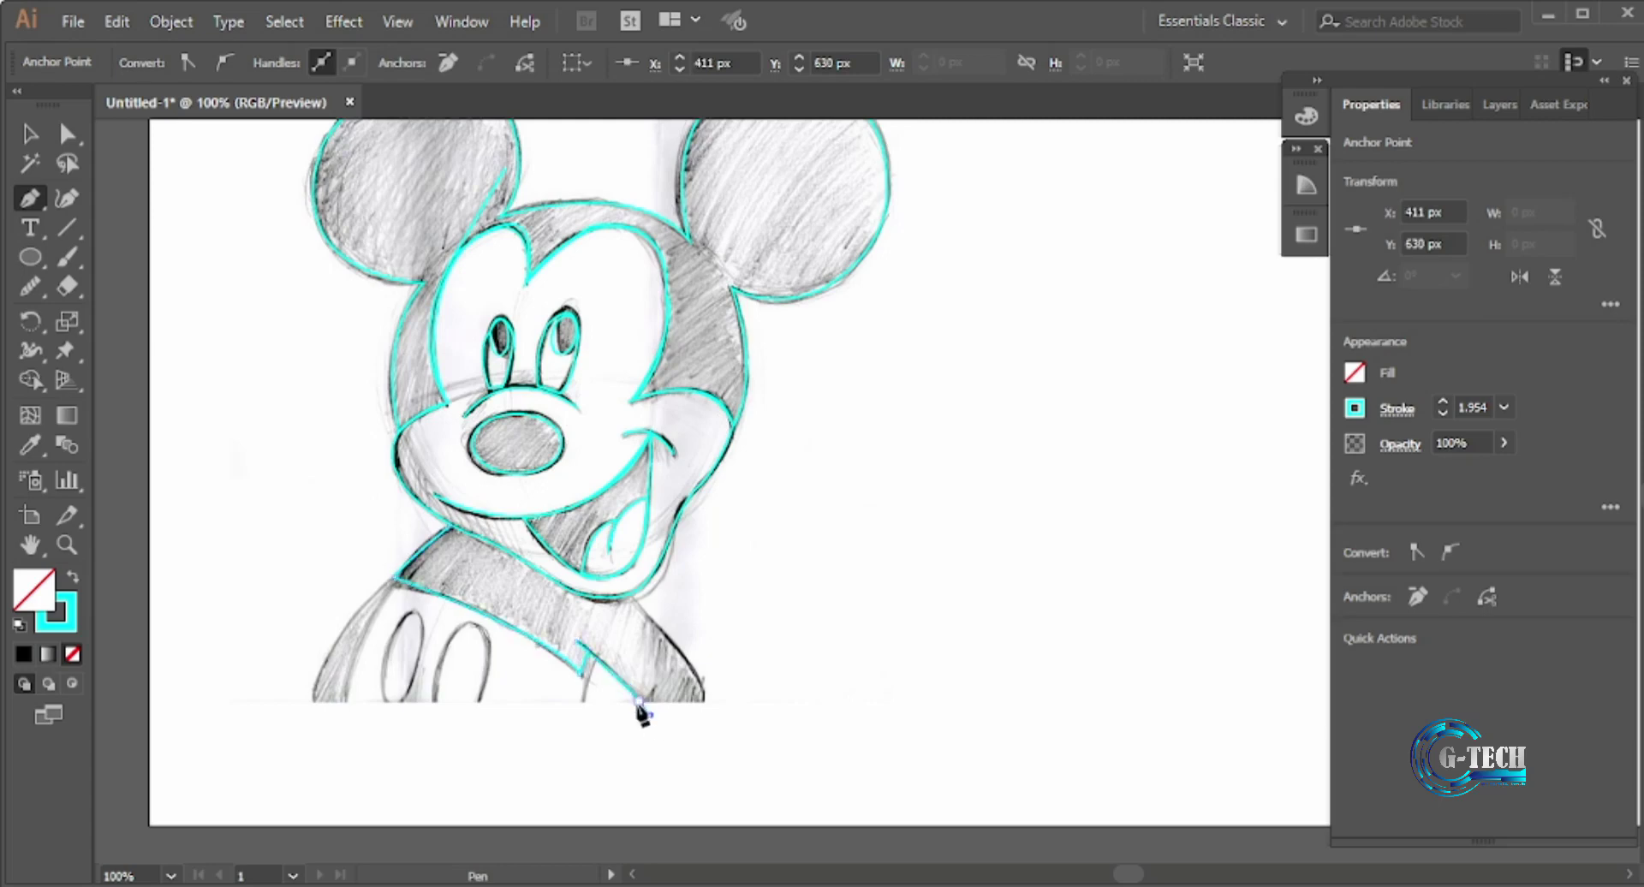
{"action": "left_click", "coordinate": [702, 701]}
{"action": "left_click_drag", "start_coordinate": [631, 592], "coordinate": [591, 554]}
{"action": "left_click", "coordinate": [630, 592], "text": "alt"}
{"action": "mouse_move", "coordinate": [525, 563]}
{"action": "left_mouse_down"}
{"action": "mouse_move", "coordinate": [462, 515]}
{"action": "mouse_move", "coordinate": [445, 551]}
{"action": "left_mouse_up"}
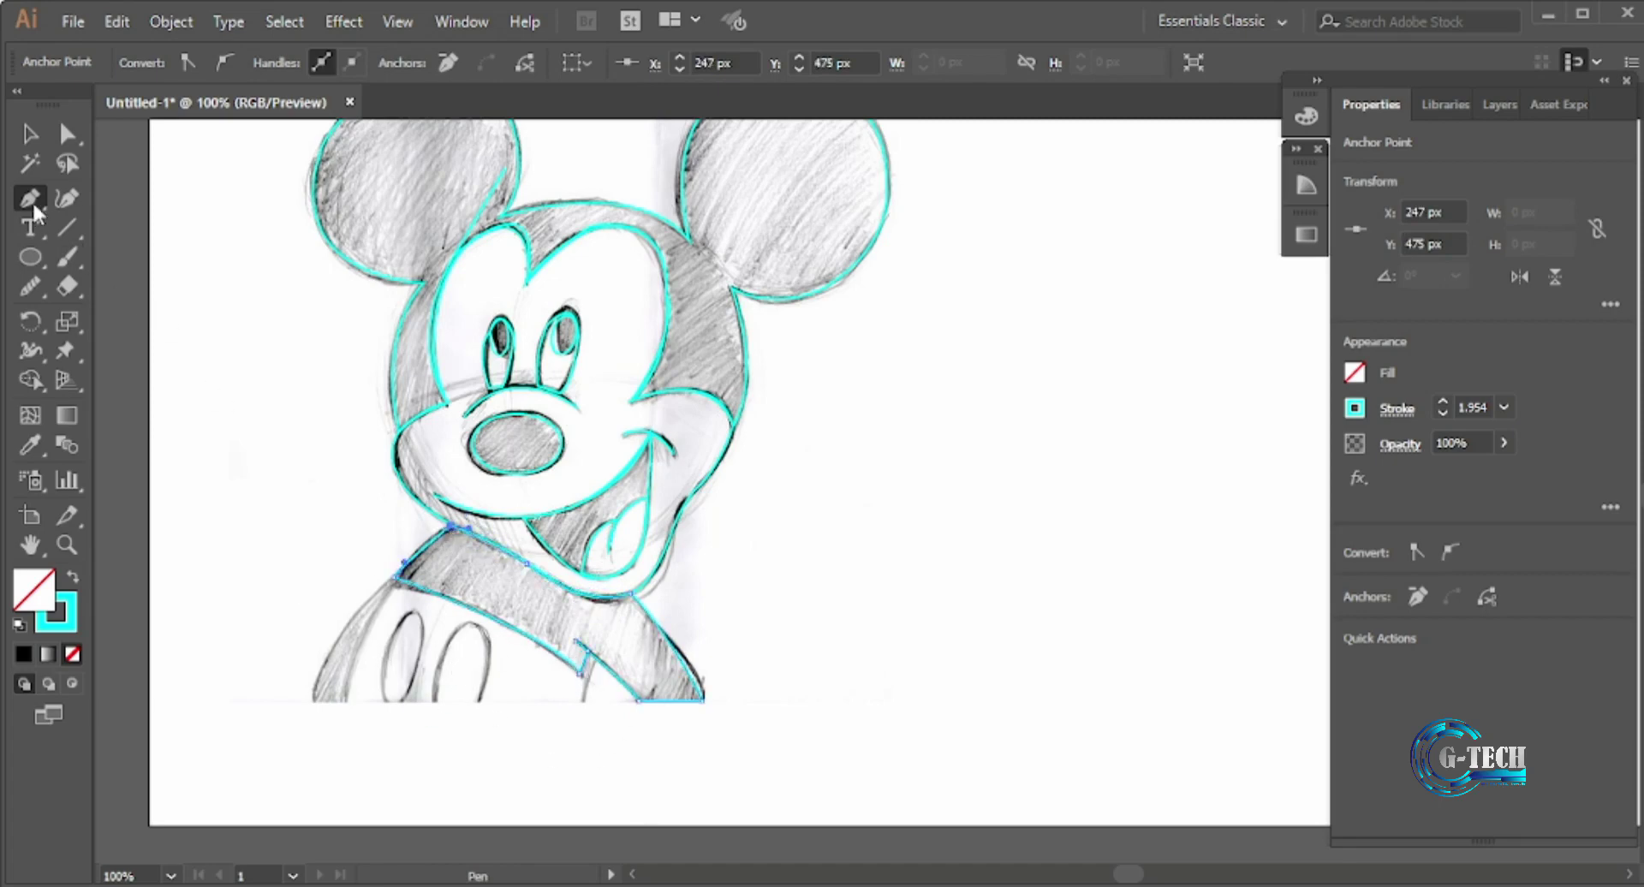
{"action": "left_click", "coordinate": [367, 701], "text": "ctrl"}
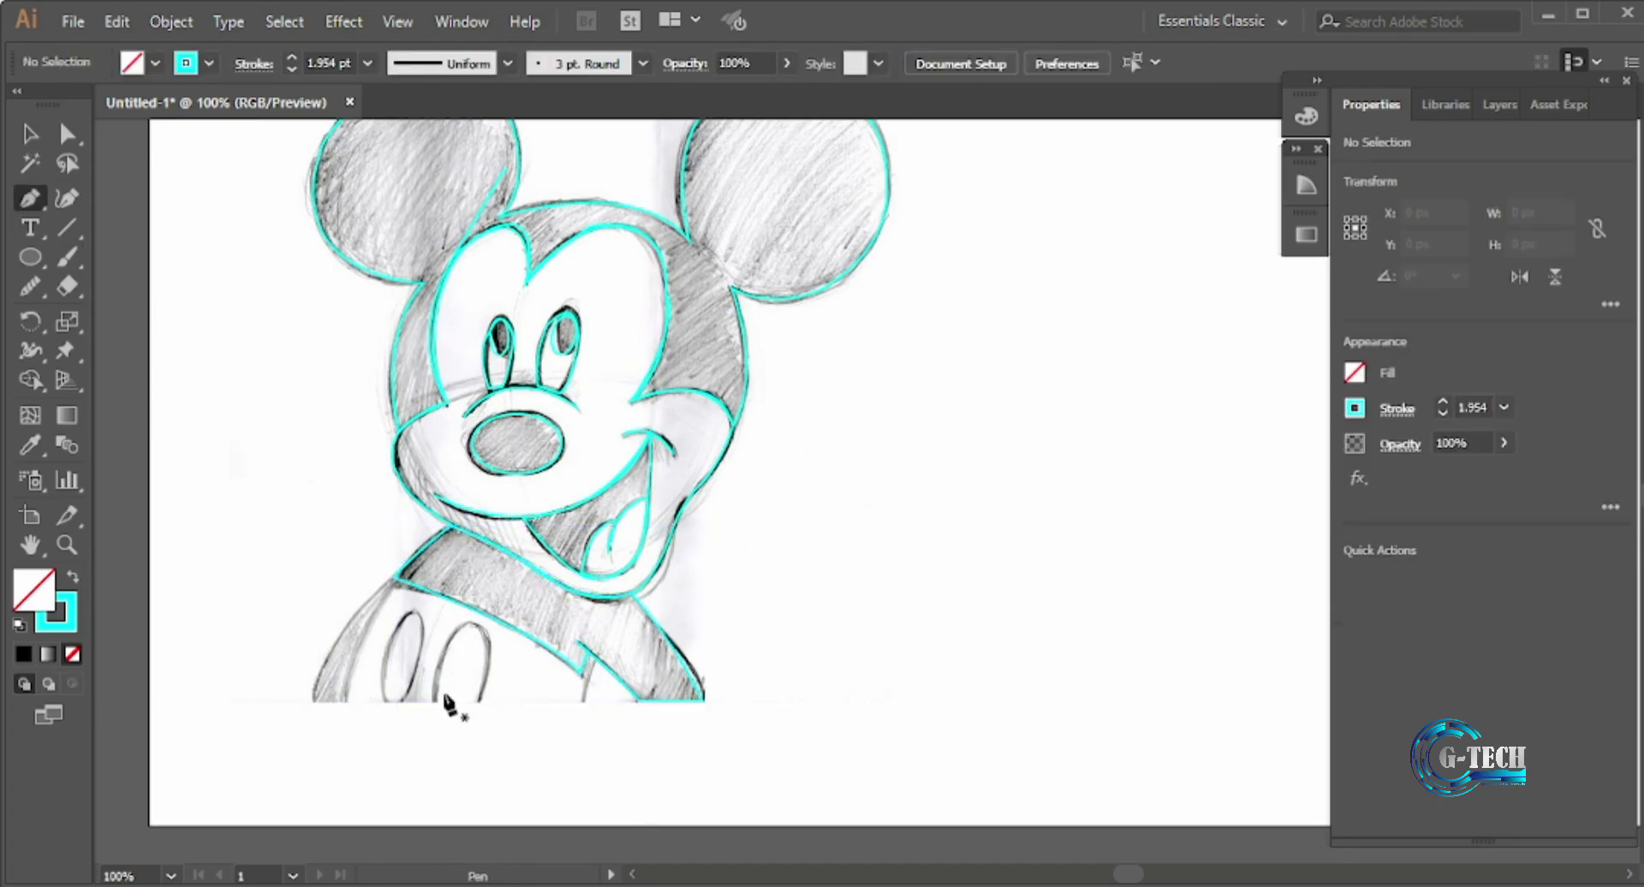
- Trace a second closed collar shape down to the shirt's bottom-left corner
{"action": "left_click", "coordinate": [638, 703]}
{"action": "left_click", "coordinate": [581, 673]}
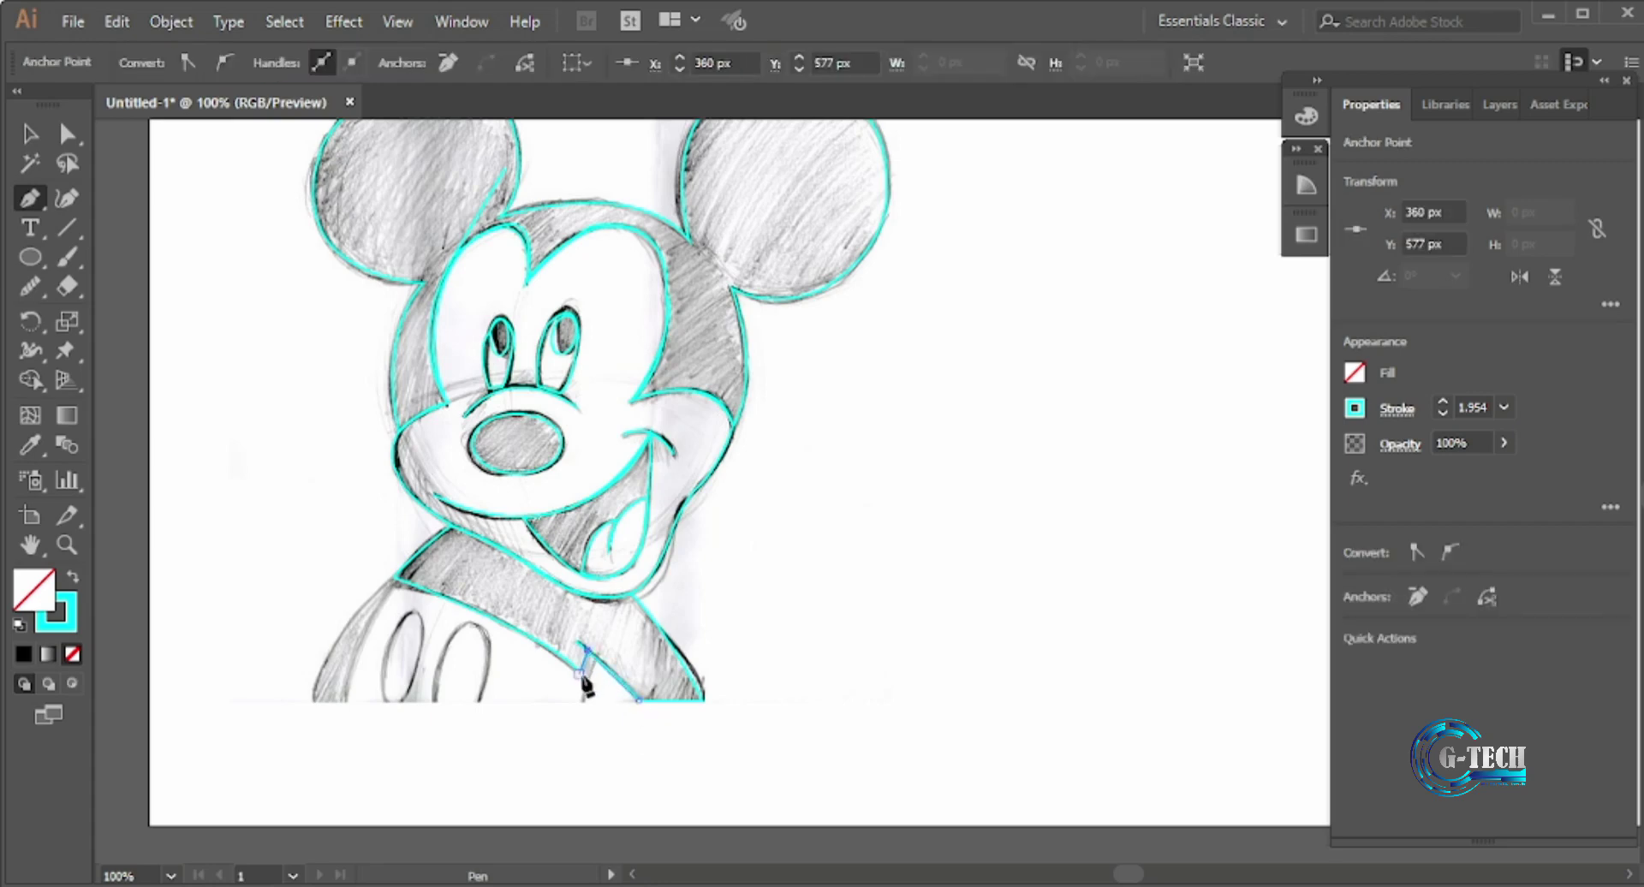
{"action": "left_click_drag", "start_coordinate": [393, 577], "coordinate": [318, 569]}
{"action": "left_click", "coordinate": [393, 578]}
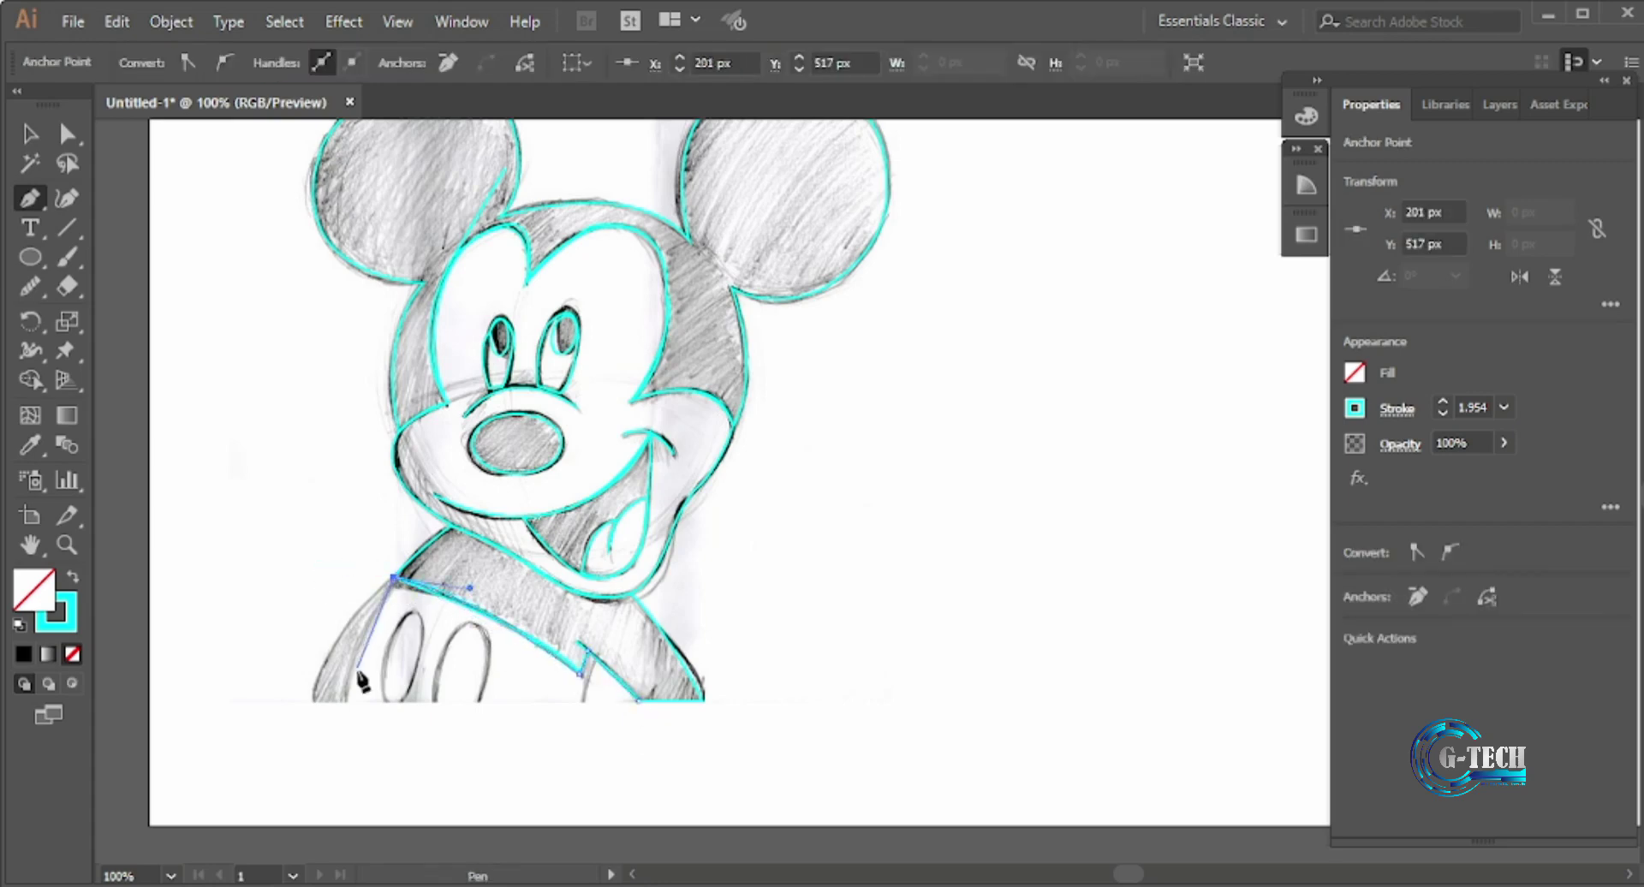
{"action": "left_click", "coordinate": [345, 701]}
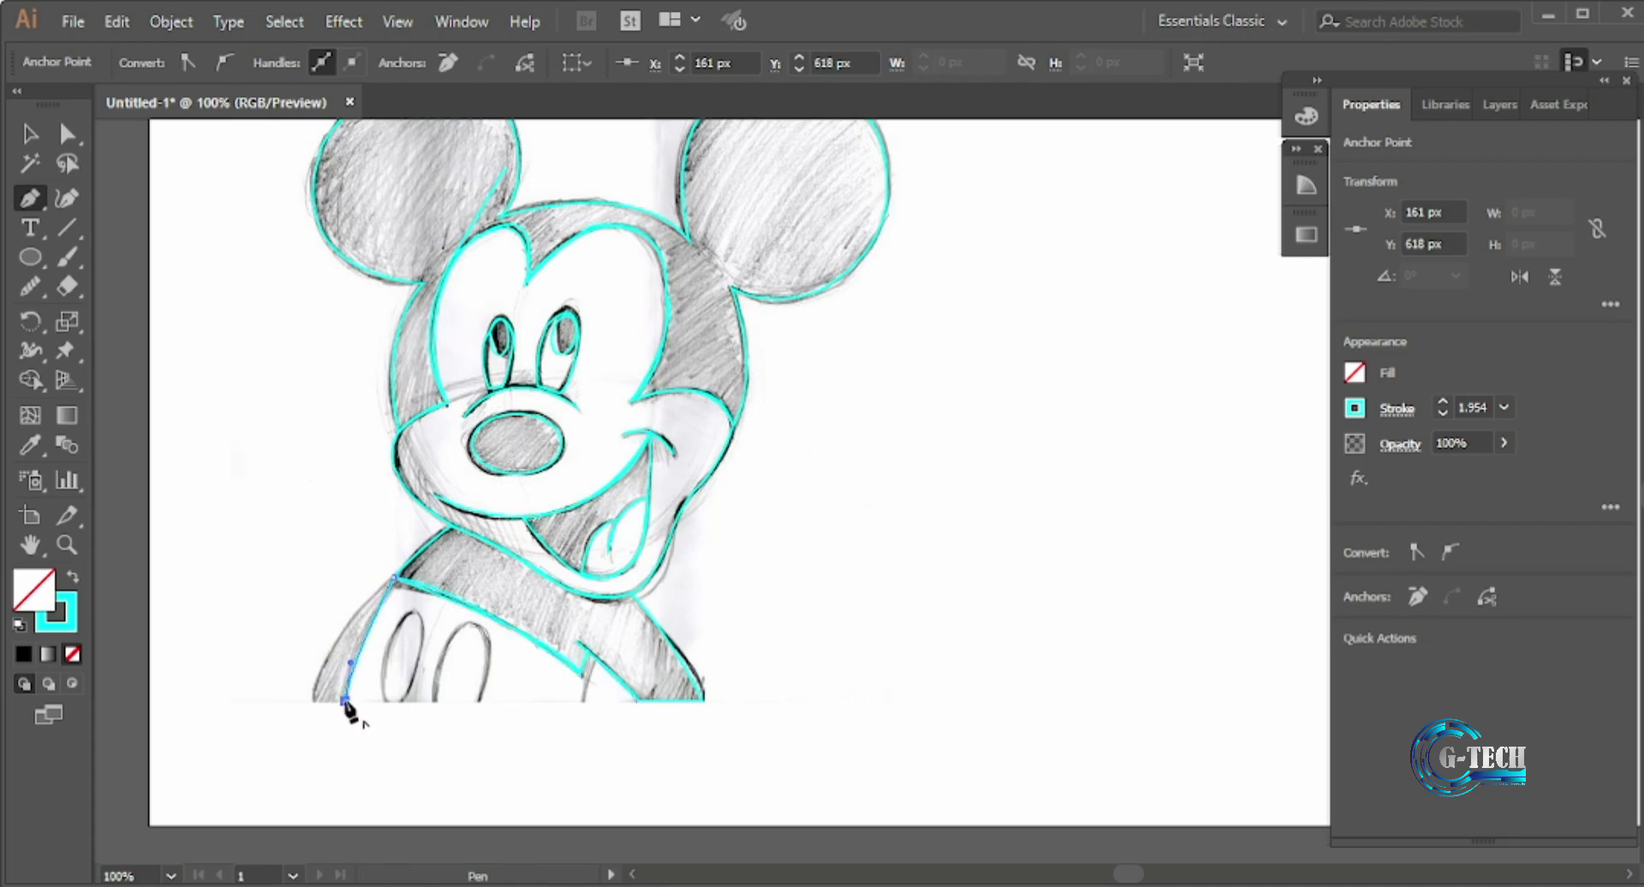
{"action": "left_click", "coordinate": [638, 701]}
- Outline the body's left side from the collar corner to the bottom edge and close it
{"action": "left_click", "coordinate": [180, 228], "text": "ctrl"}
{"action": "left_click", "coordinate": [28, 196]}
{"action": "left_click", "coordinate": [393, 577]}
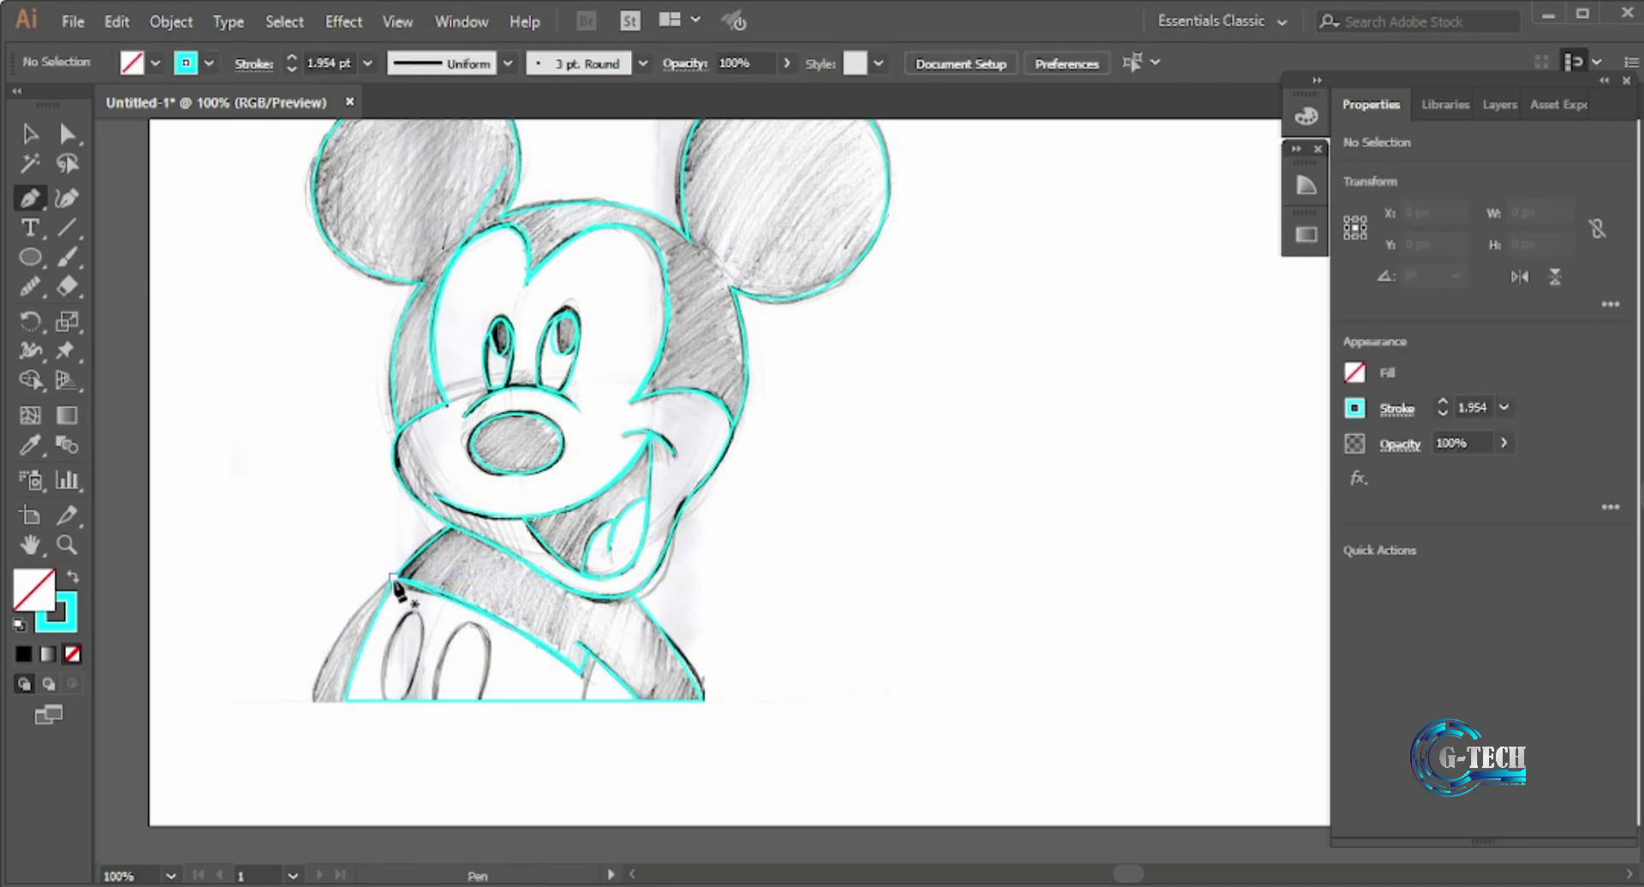
{"action": "left_click_drag", "start_coordinate": [314, 701], "coordinate": [293, 774]}
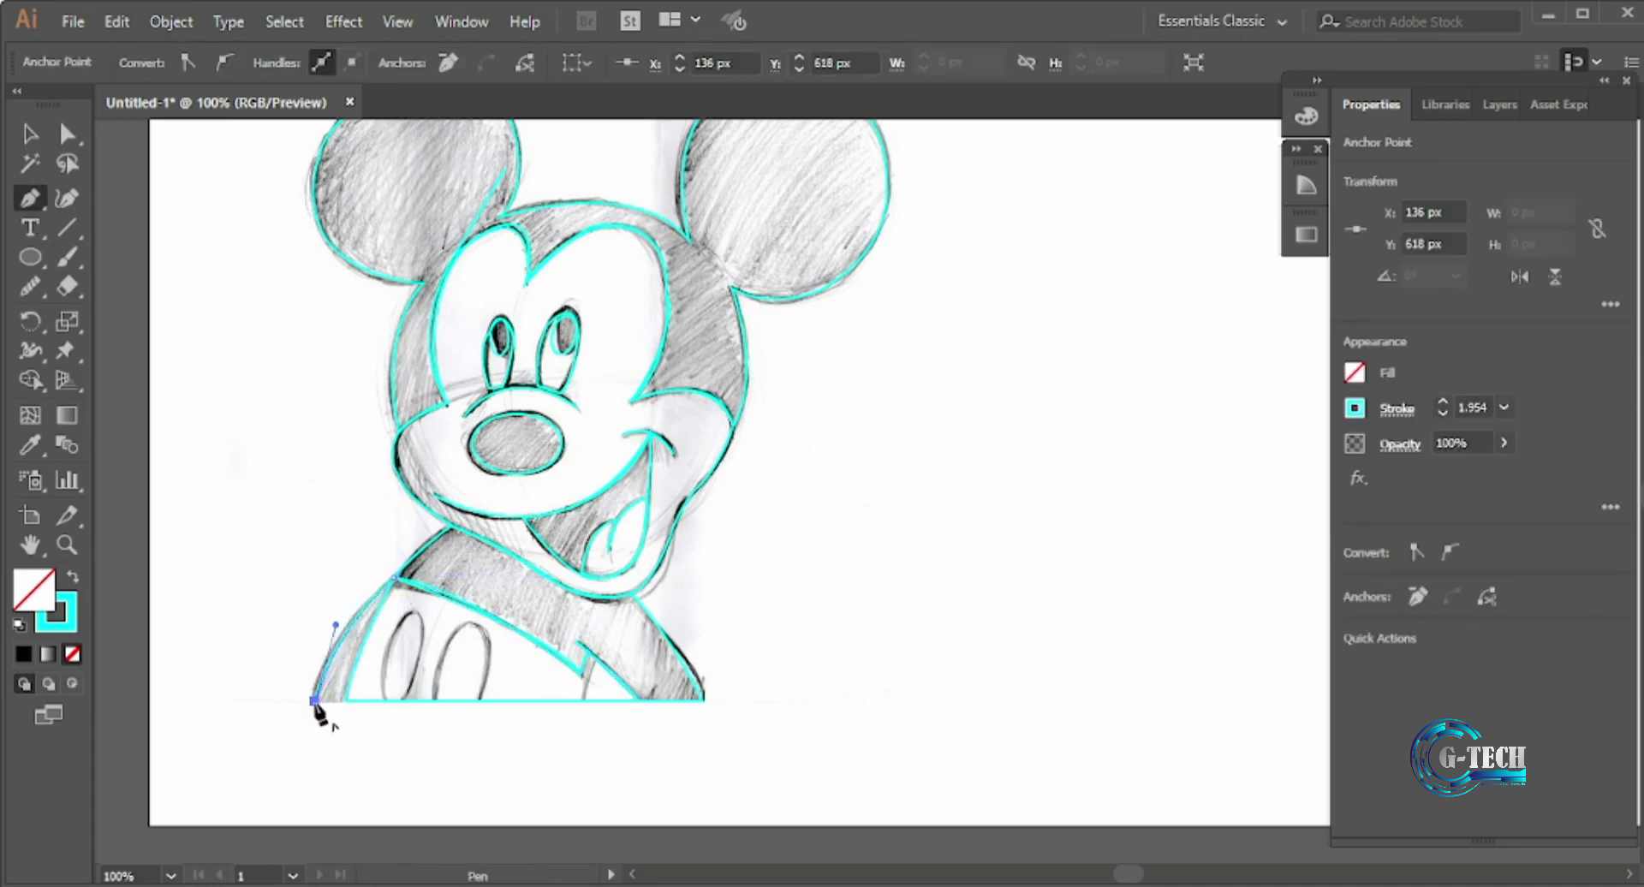
{"action": "left_click", "coordinate": [344, 701]}
{"action": "left_click", "coordinate": [393, 577]}
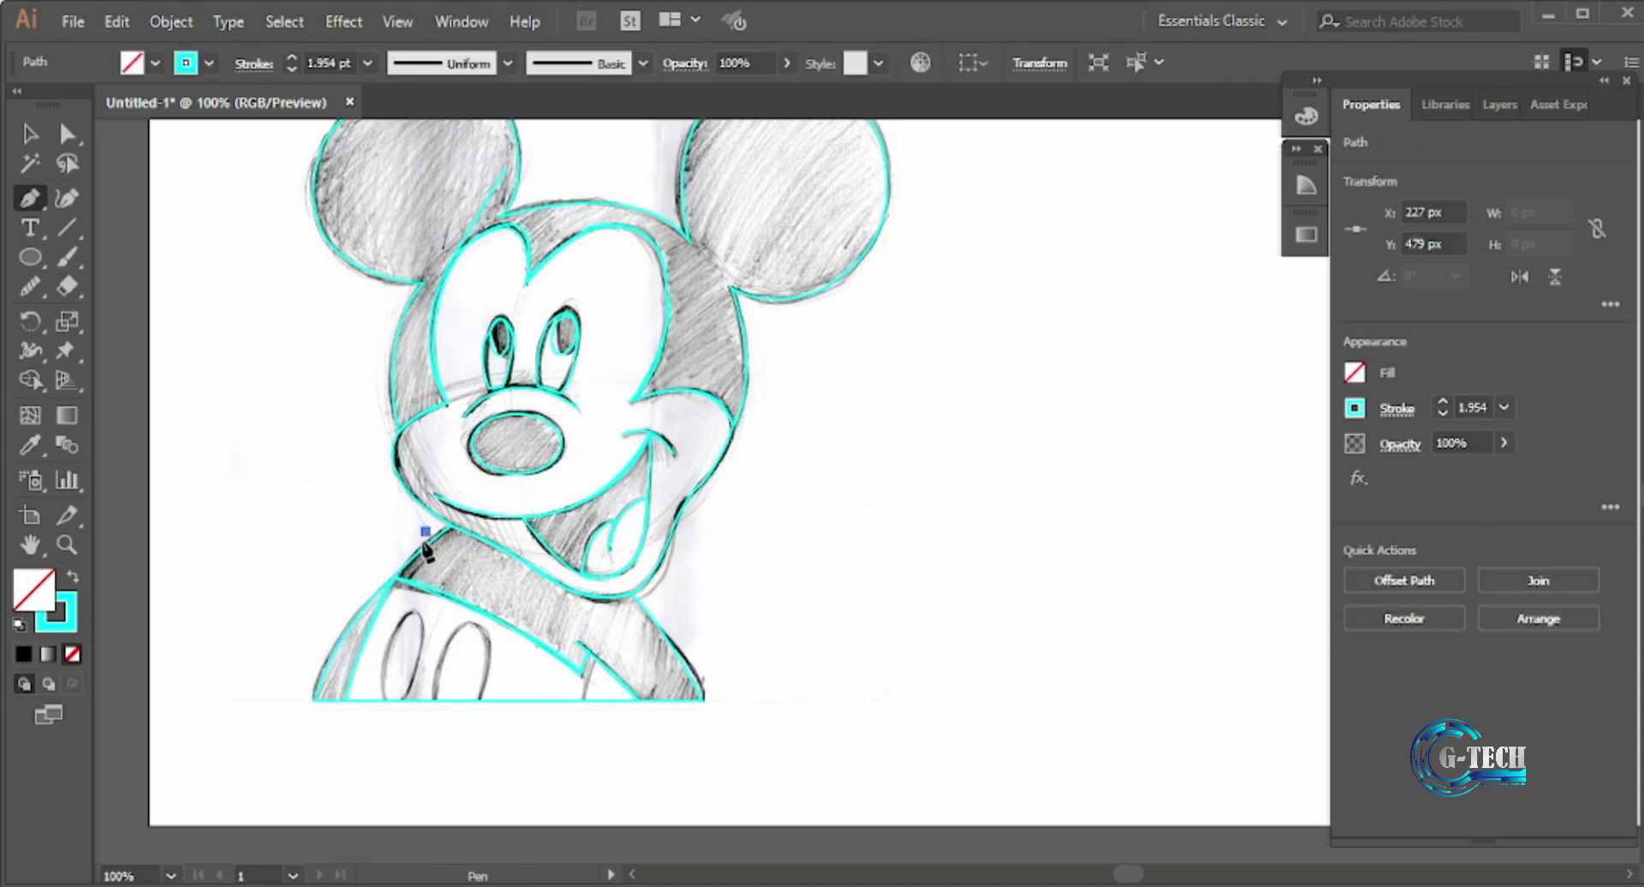
{"action": "left_click", "coordinate": [294, 496], "text": "ctrl"}
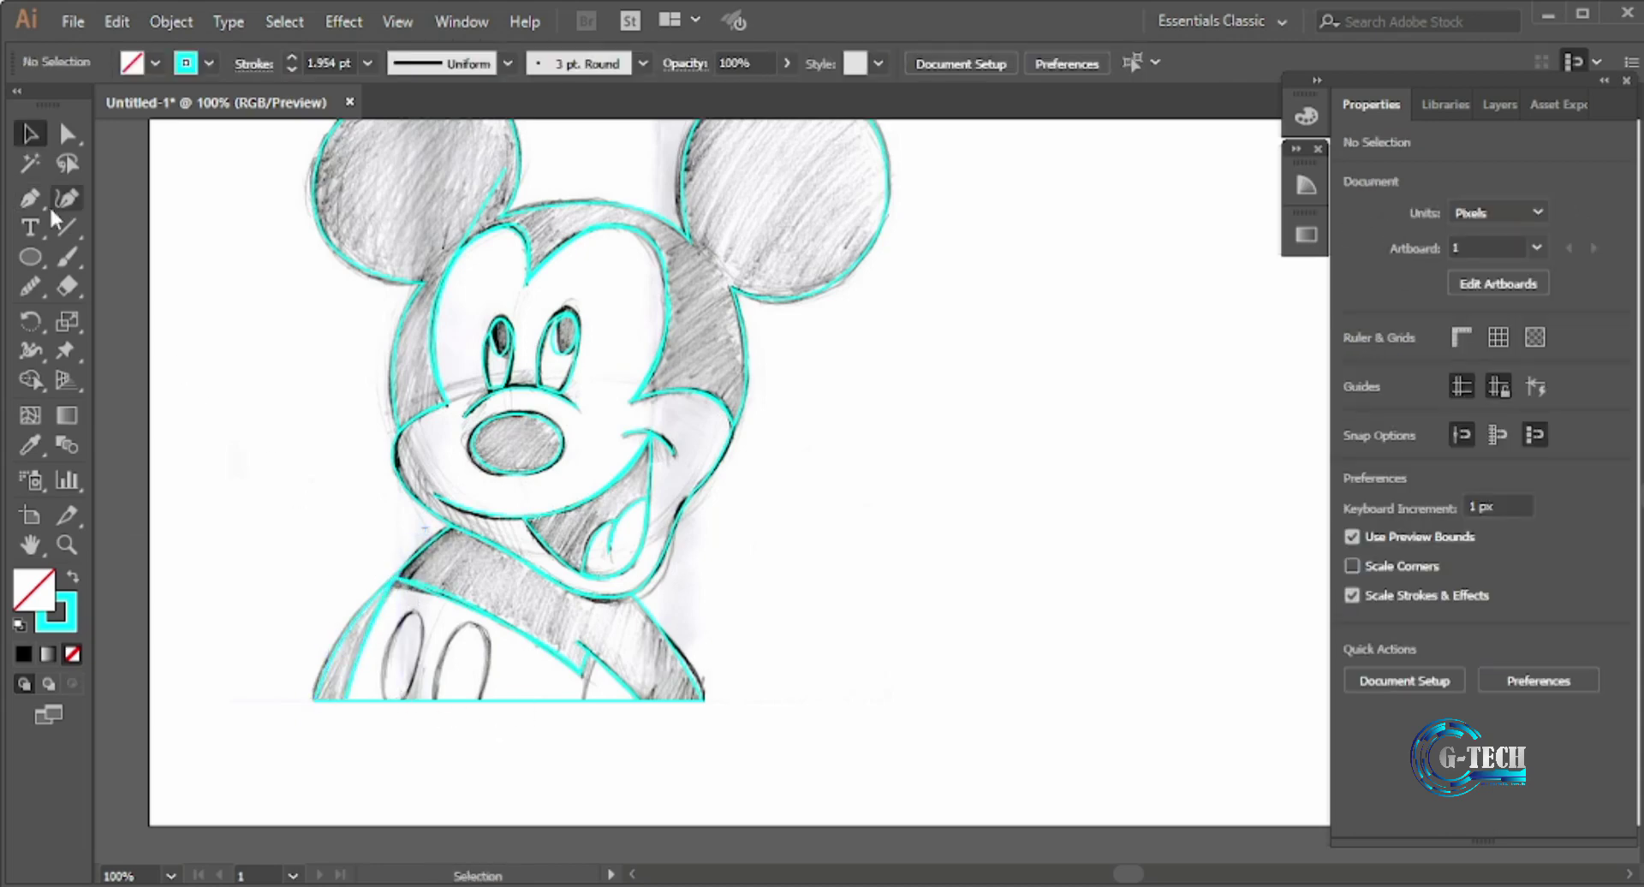
- Draw a tilted ellipse fitted over the left shirt oval
{"action": "key", "text": "l"}
{"action": "left_click_drag", "start_coordinate": [792, 674], "coordinate": [779, 676]}
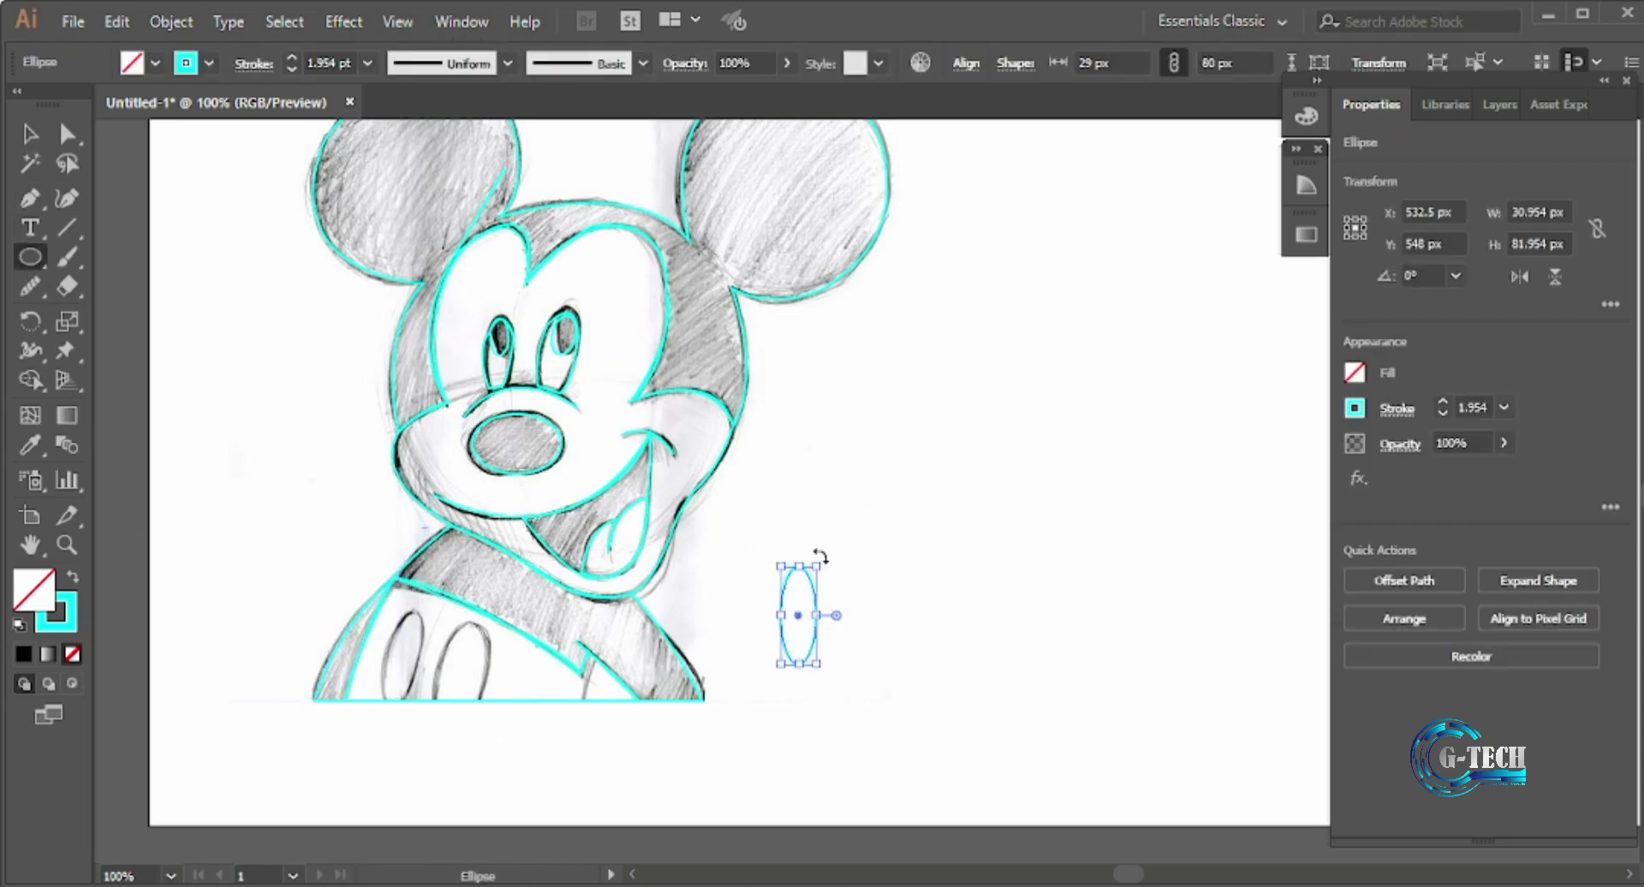
{"action": "mouse_move", "coordinate": [827, 558]}
{"action": "left_mouse_down"}
{"action": "mouse_move", "coordinate": [823, 615]}
{"action": "mouse_move", "coordinate": [411, 658]}
{"action": "mouse_move", "coordinate": [434, 615]}
{"action": "left_mouse_up"}
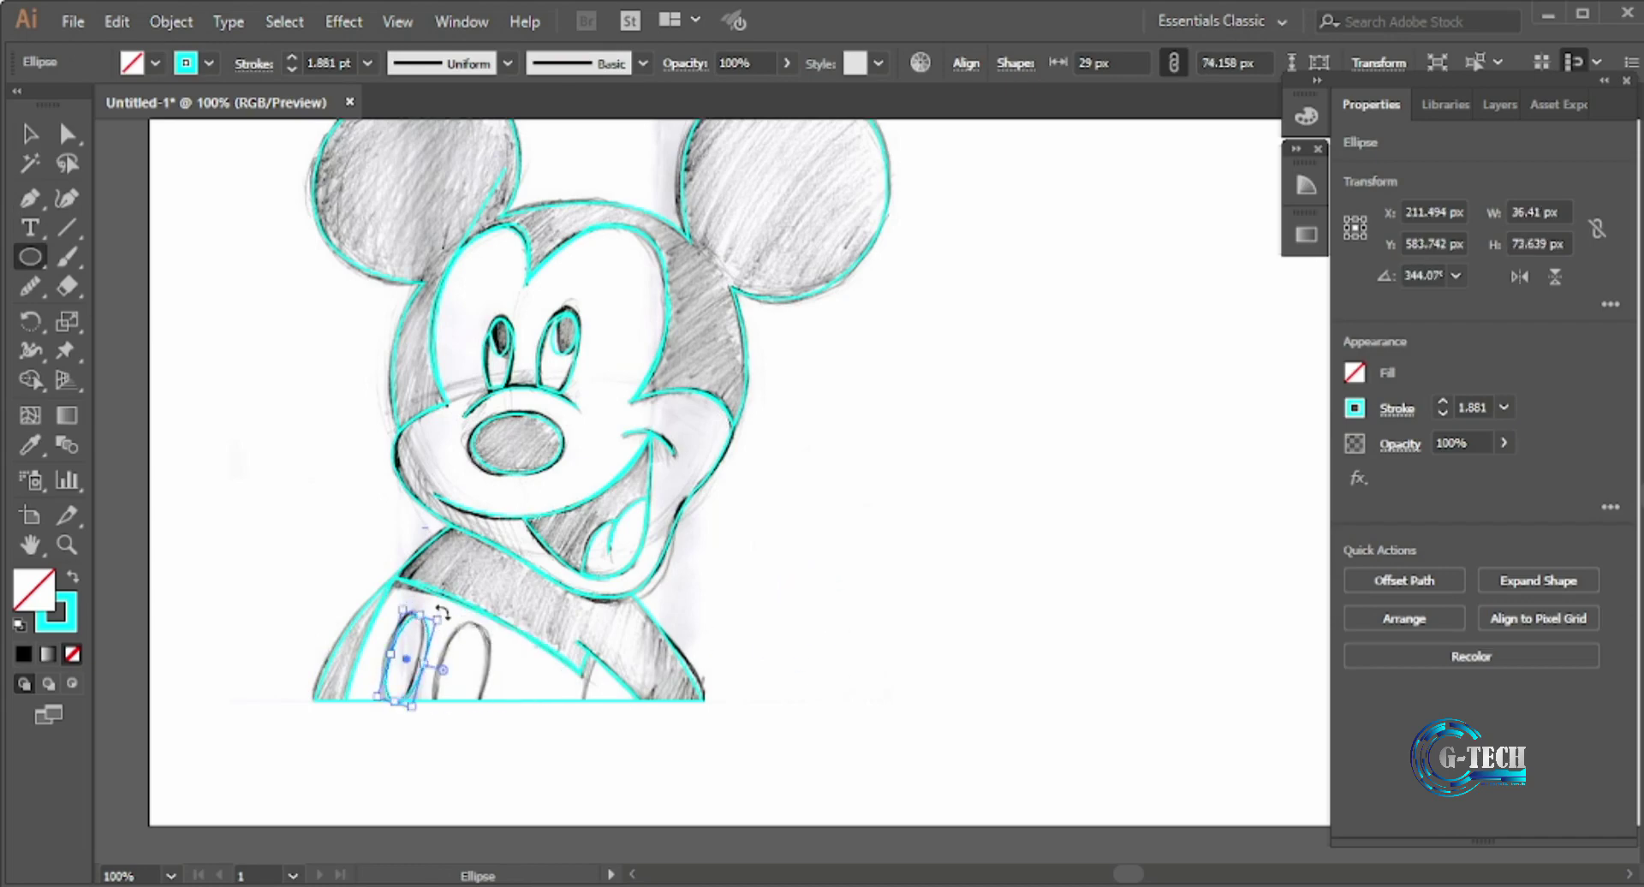
- Trace the right shirt oval with a pen path and finish it
{"action": "left_click", "coordinate": [32, 198]}
{"action": "left_click", "coordinate": [425, 687]}
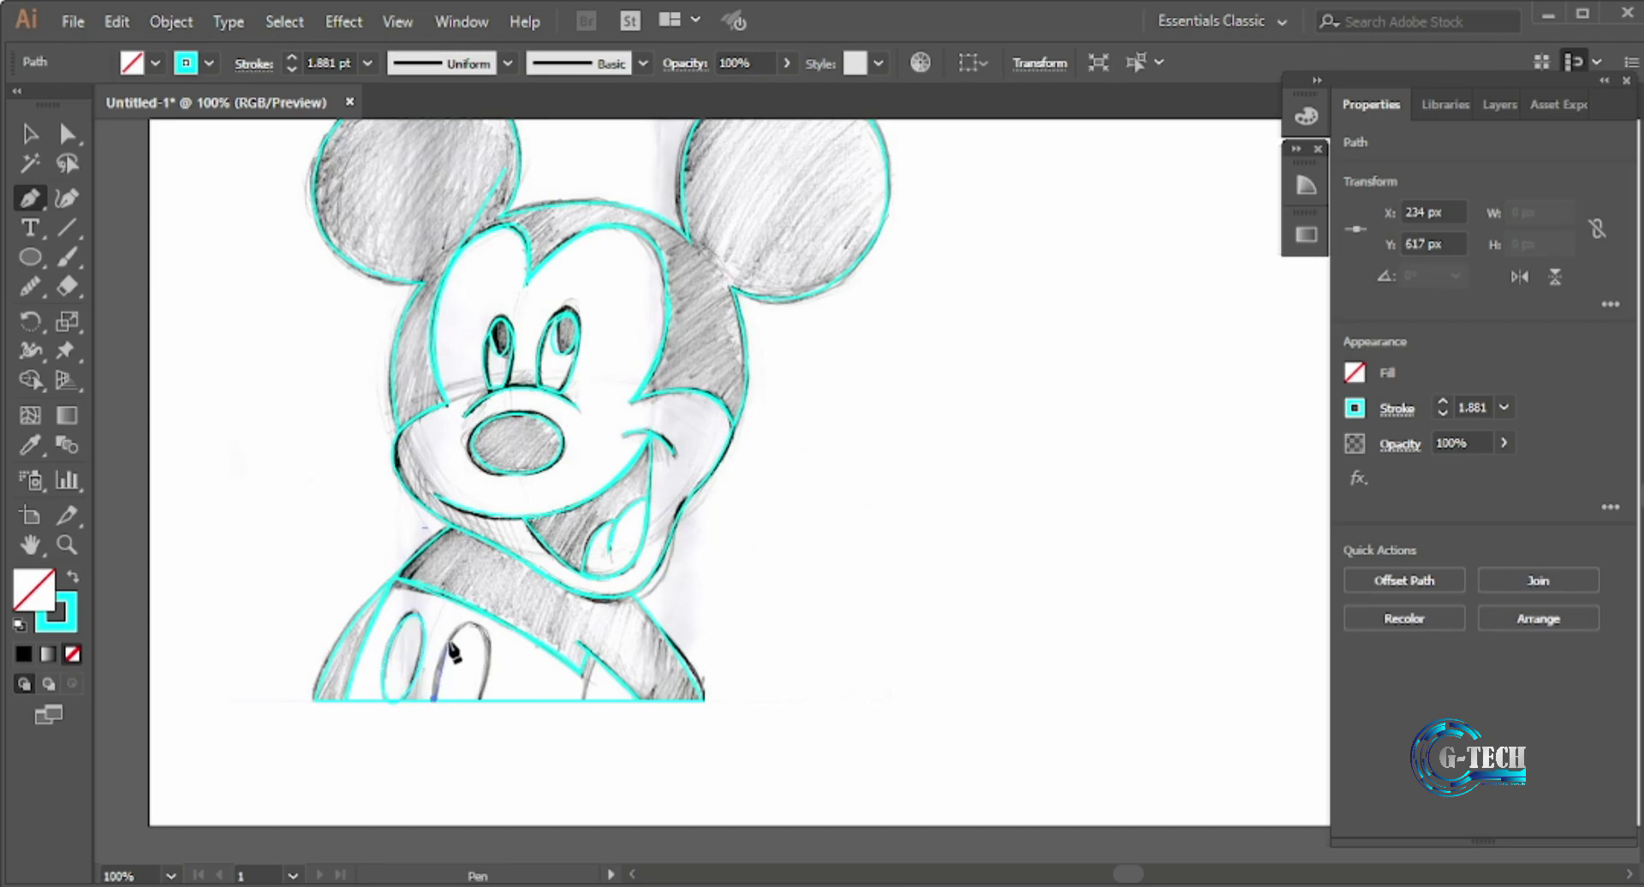
{"action": "mouse_move", "coordinate": [451, 638]}
{"action": "left_mouse_down"}
{"action": "mouse_move", "coordinate": [464, 628]}
{"action": "mouse_move", "coordinate": [496, 682]}
{"action": "left_mouse_up"}
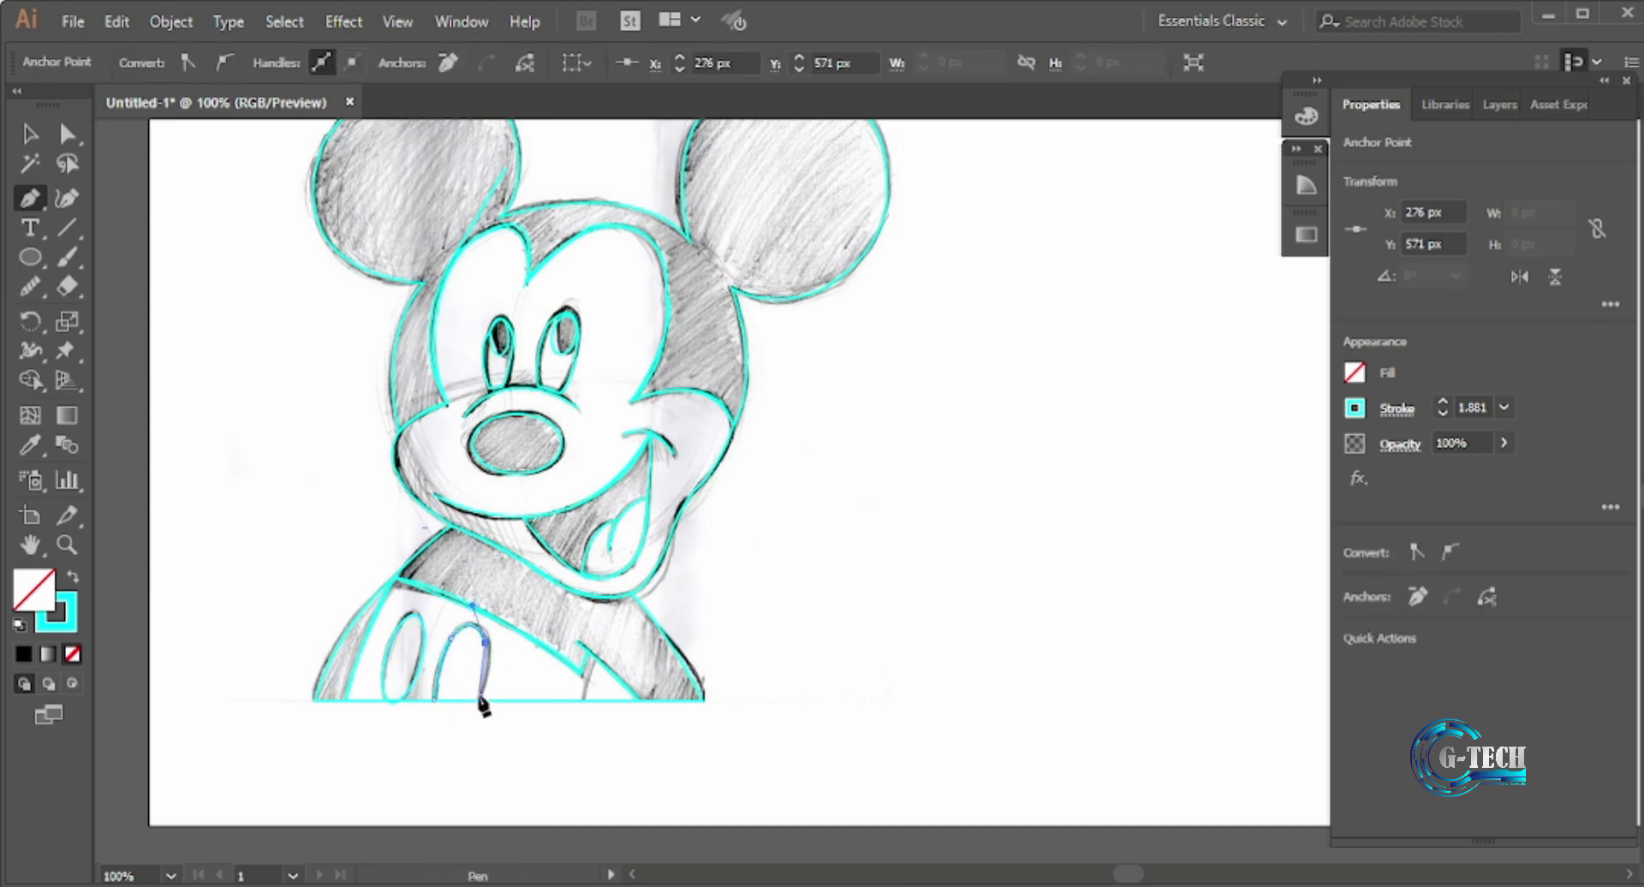
{"action": "left_click", "coordinate": [477, 699]}
{"action": "key", "text": "v"}
{"action": "left_click", "coordinate": [262, 504]}
- Select all the cyan tracing and move it to the right of the sketch
{"action": "scroll", "coordinate": [262, 504], "scroll_direction": "up", "scroll_amount": 3}
{"action": "scroll", "coordinate": [936, 471], "scroll_direction": "right", "scroll_amount": 5}
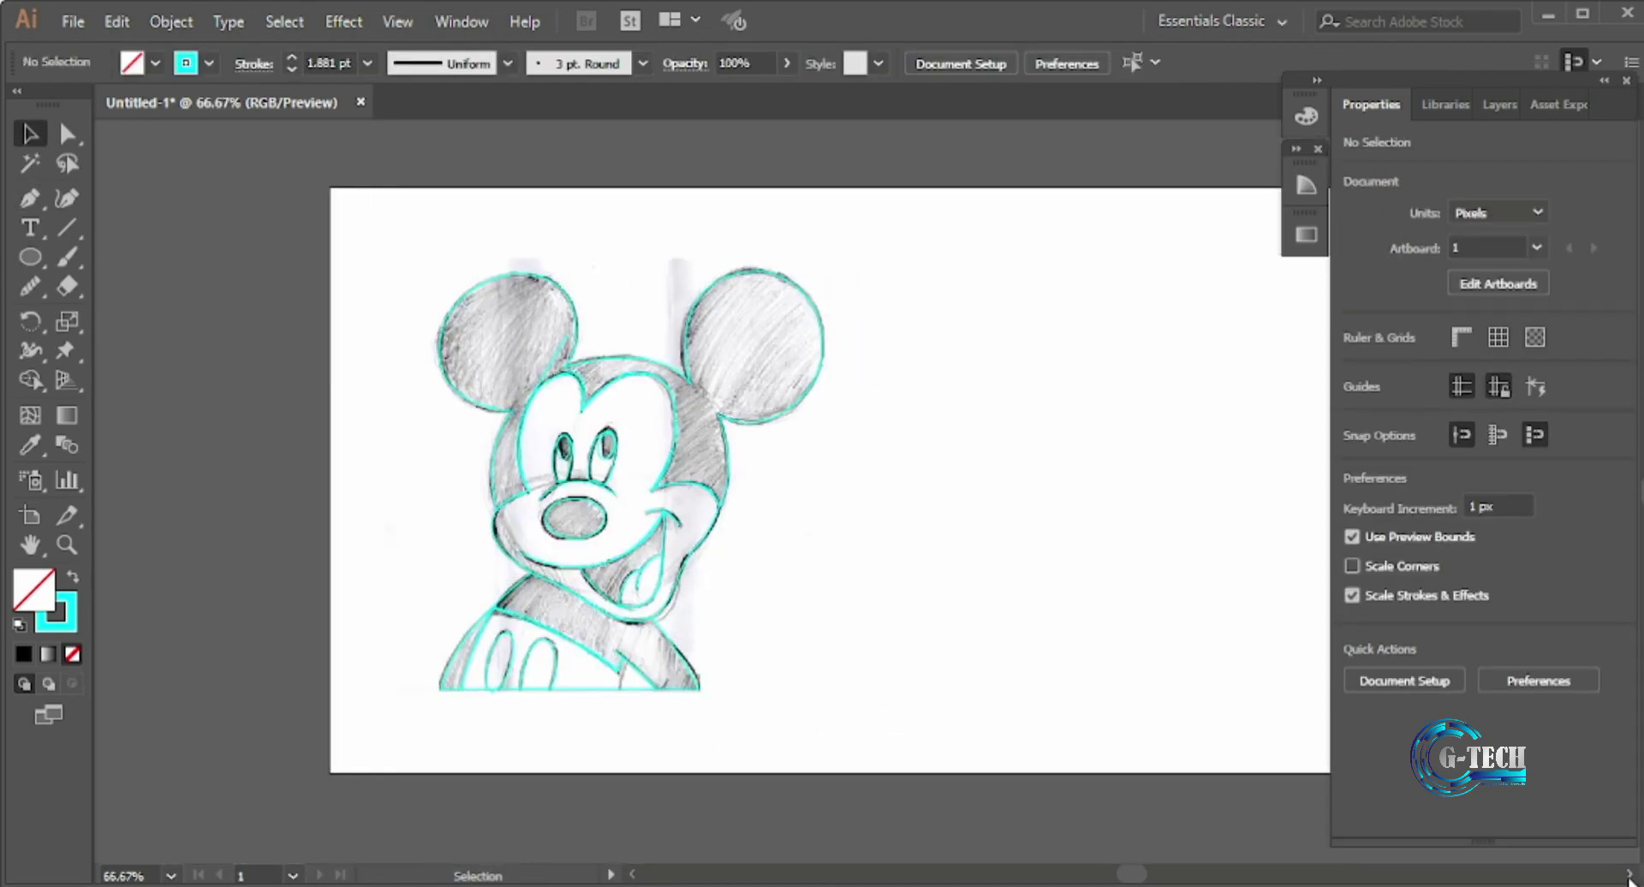
{"action": "left_click_drag", "start_coordinate": [270, 228], "coordinate": [810, 702]}
{"action": "left_click_drag", "start_coordinate": [557, 558], "coordinate": [1060, 558]}
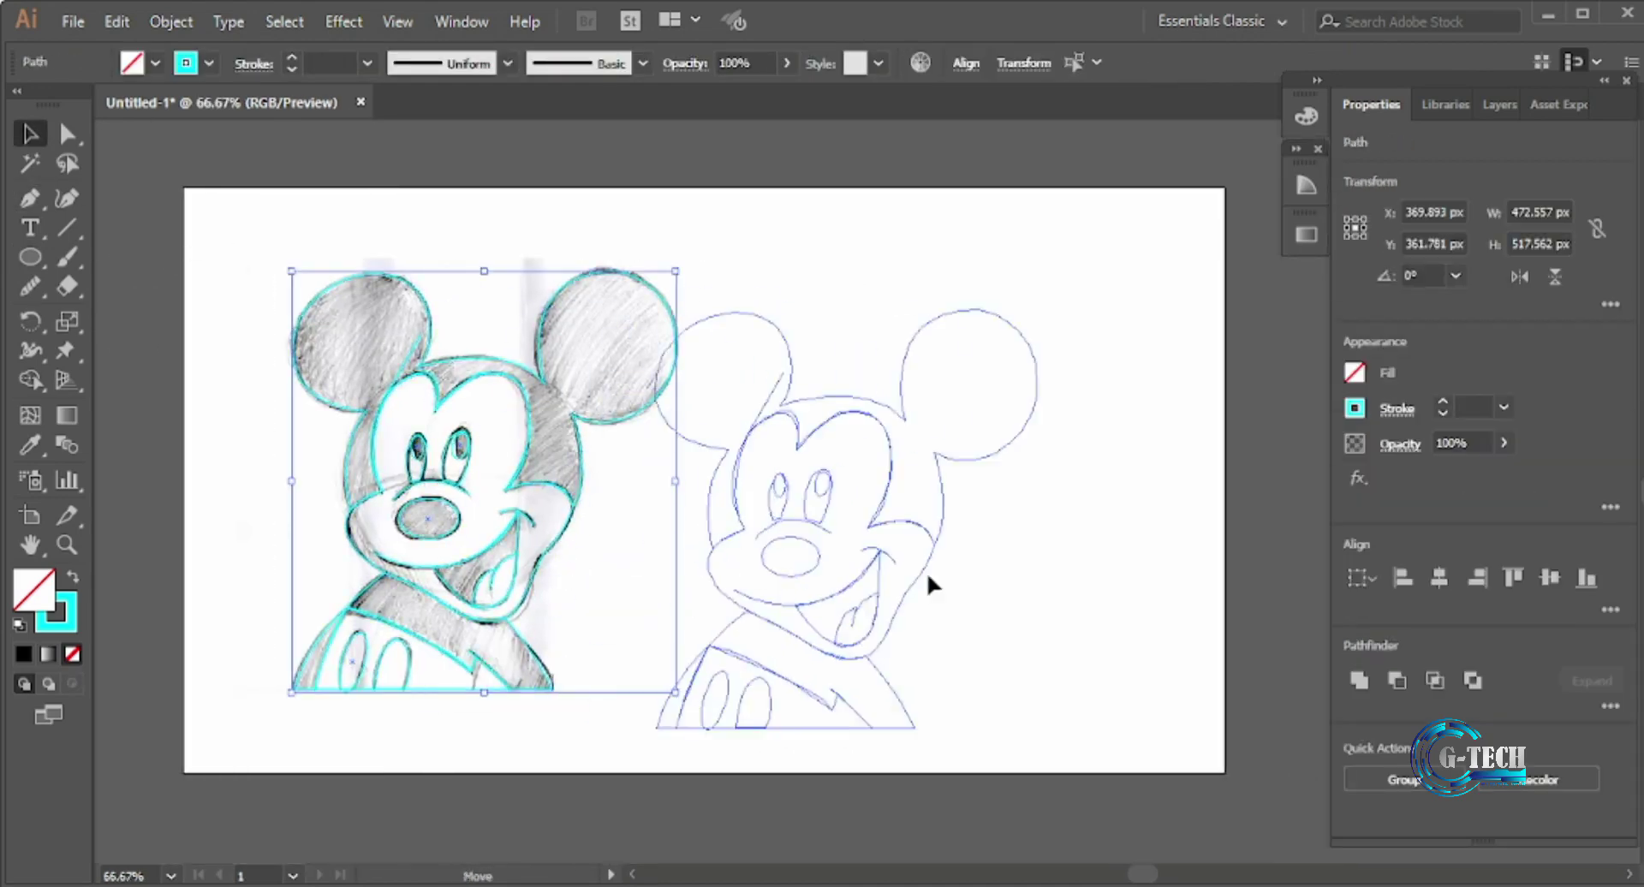
- Smooth the left ear's part of the head outline with the Smooth tool
{"action": "key", "text": "n"}
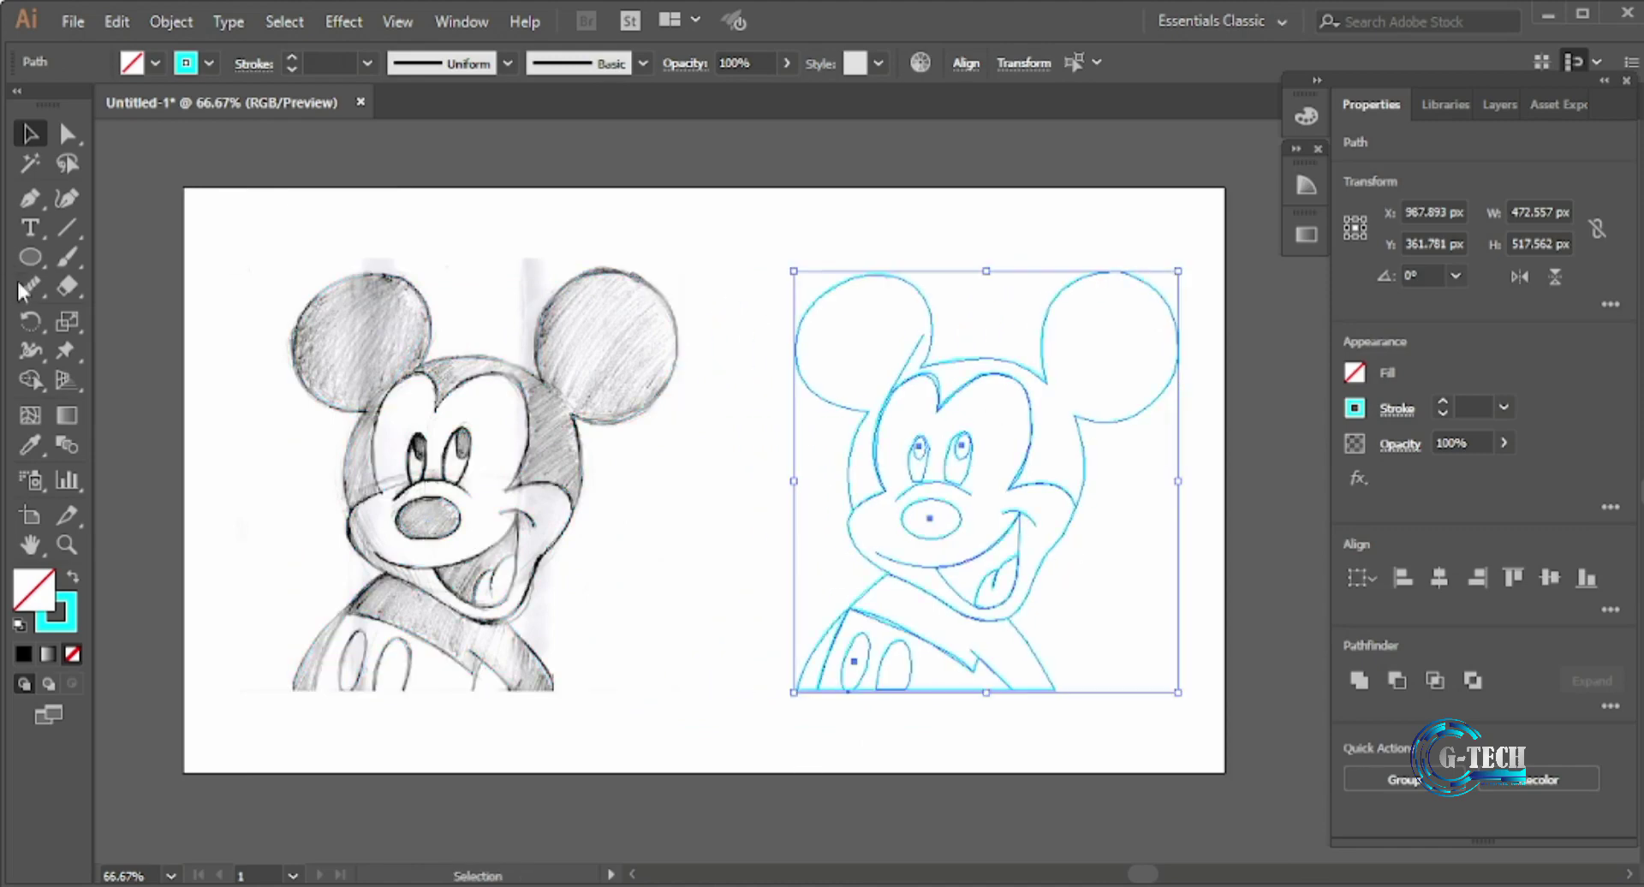
{"action": "left_click", "coordinate": [1127, 421], "text": "ctrl"}
{"action": "left_click_drag", "start_coordinate": [918, 287], "coordinate": [851, 285]}
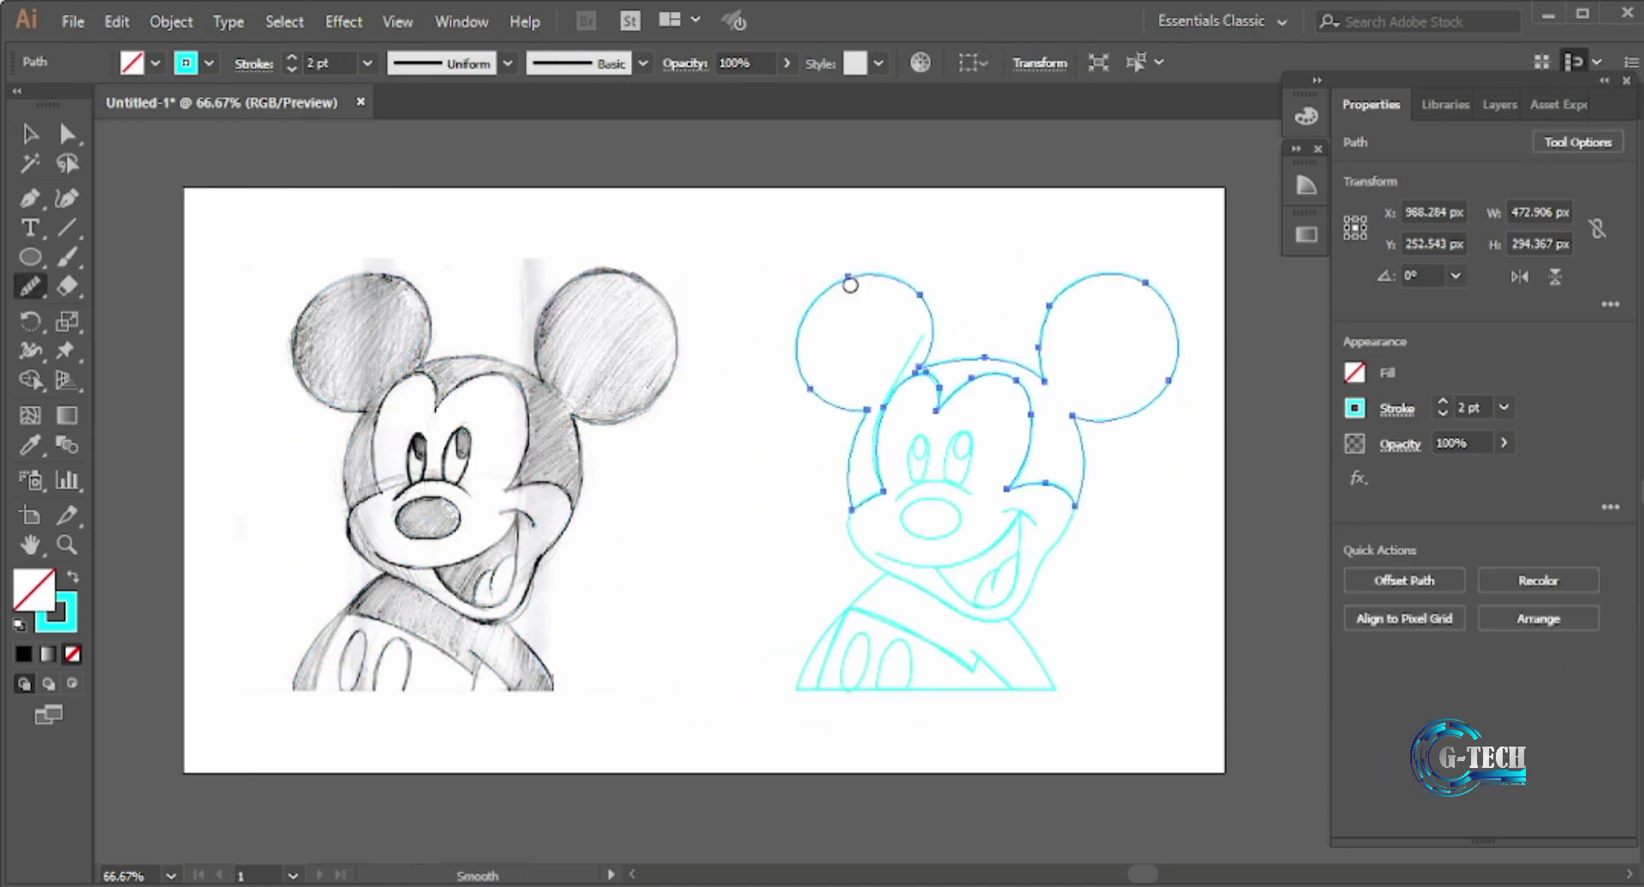
{"action": "key", "text": "v"}
{"action": "left_click", "coordinate": [788, 604]}
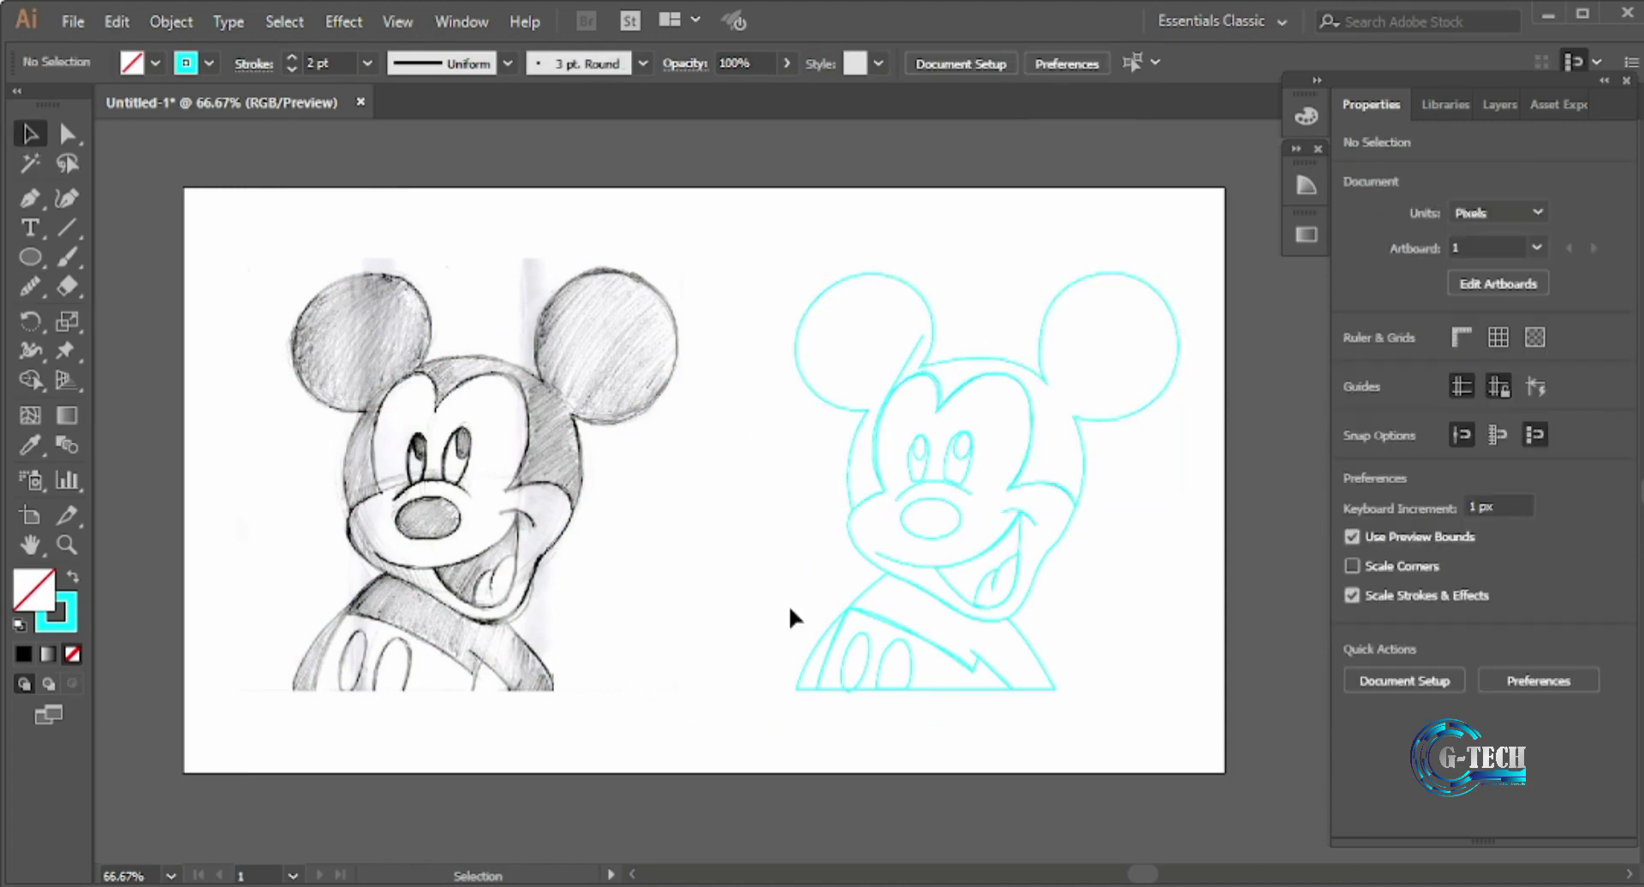
- Fill the traced head and ears with black
{"action": "left_click", "coordinate": [810, 300]}
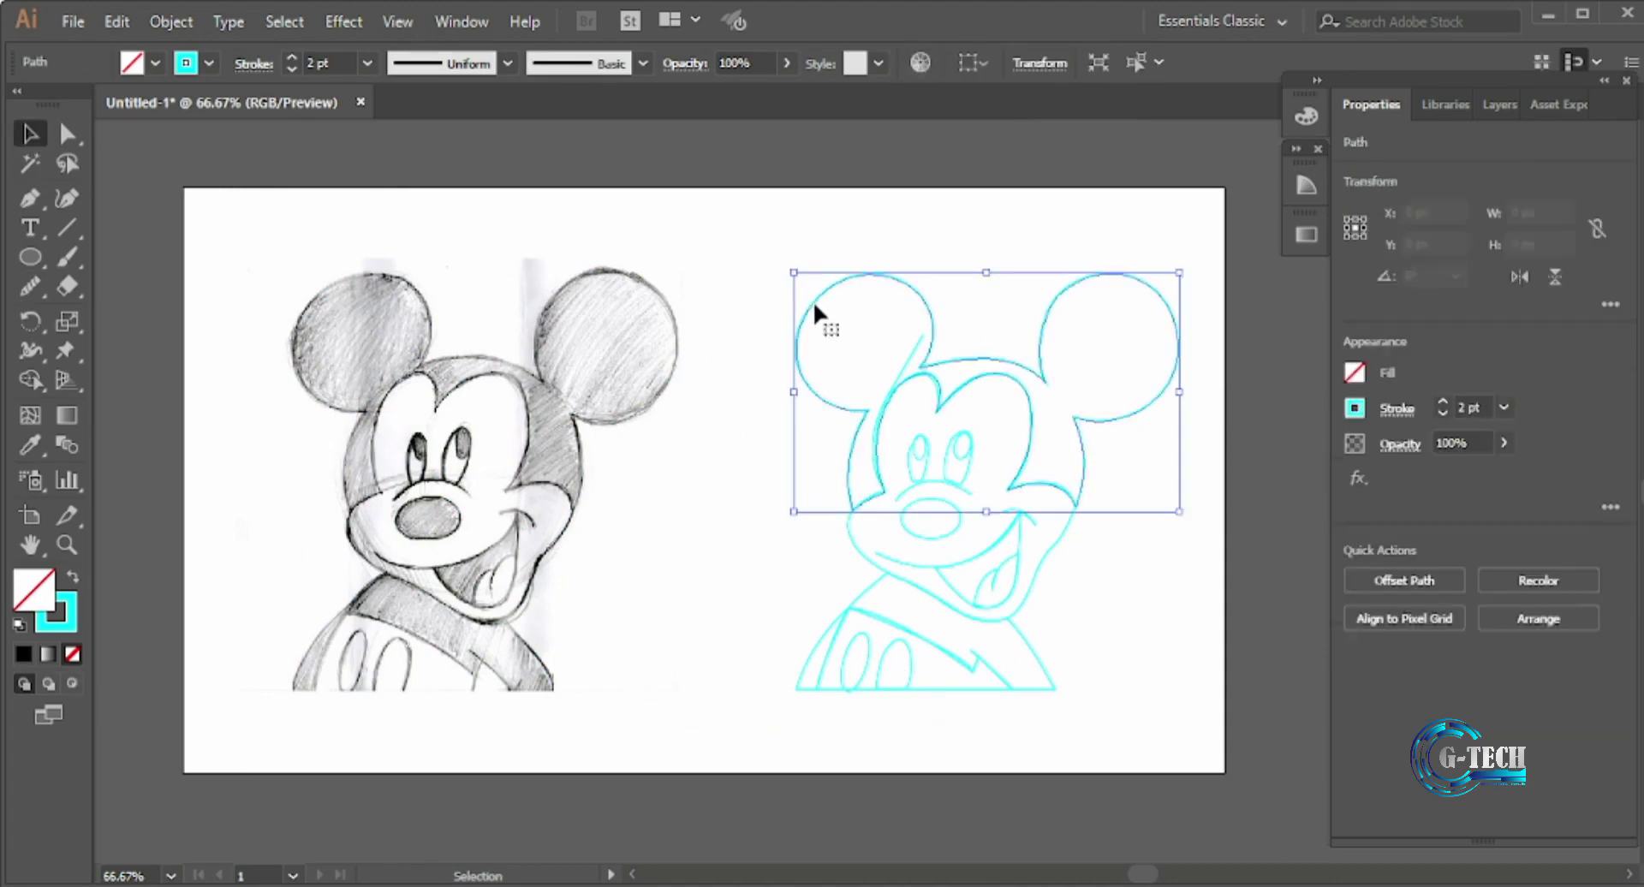
{"action": "left_click", "coordinate": [1355, 372]}
{"action": "left_click", "coordinate": [1140, 460]}
{"action": "key", "text": "Escape"}
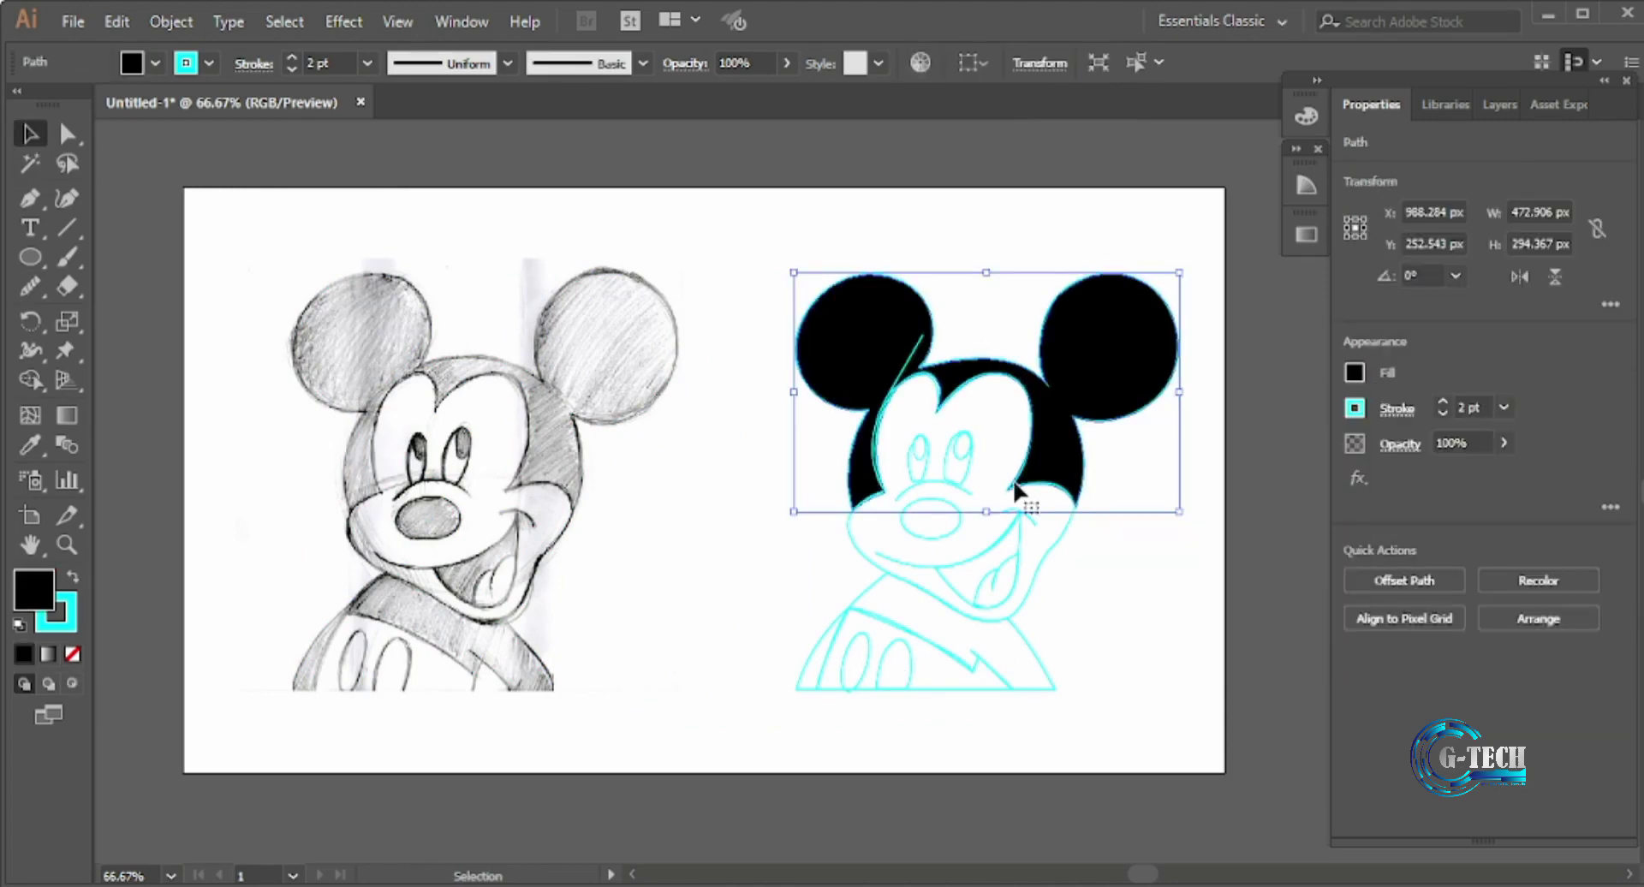
- Fill the face with beige and lower its opacity
{"action": "double_click", "coordinate": [1047, 547]}
{"action": "double_click", "coordinate": [1060, 527]}
{"action": "left_click", "coordinate": [1060, 527]}
{"action": "left_click", "coordinate": [1355, 372]}
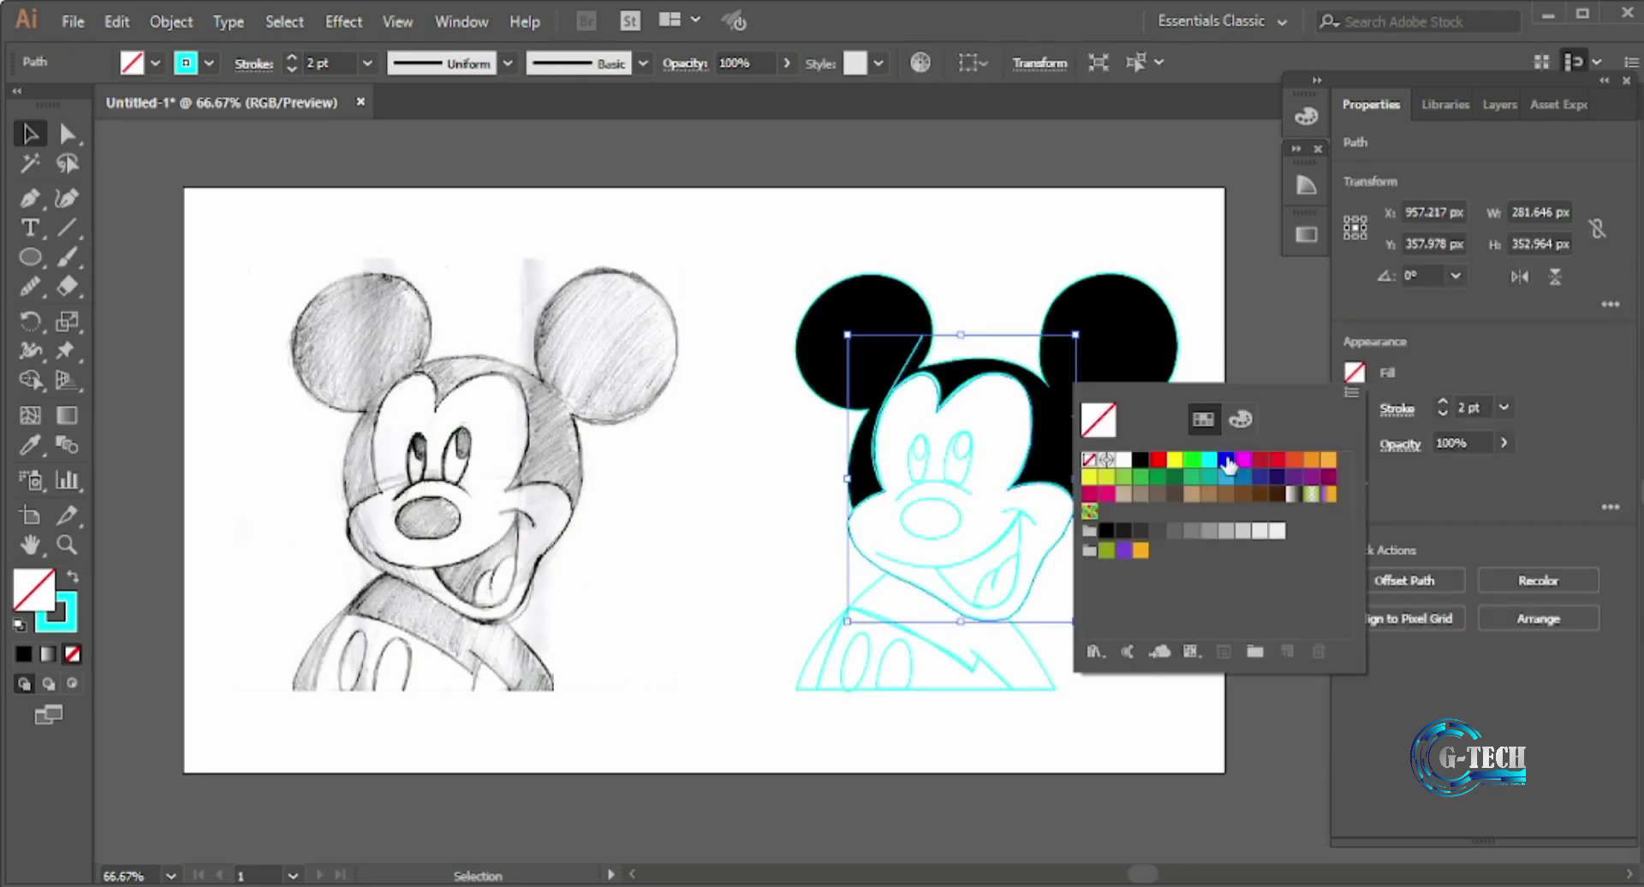
{"action": "left_click", "coordinate": [1127, 502]}
{"action": "left_click", "coordinate": [1504, 443]}
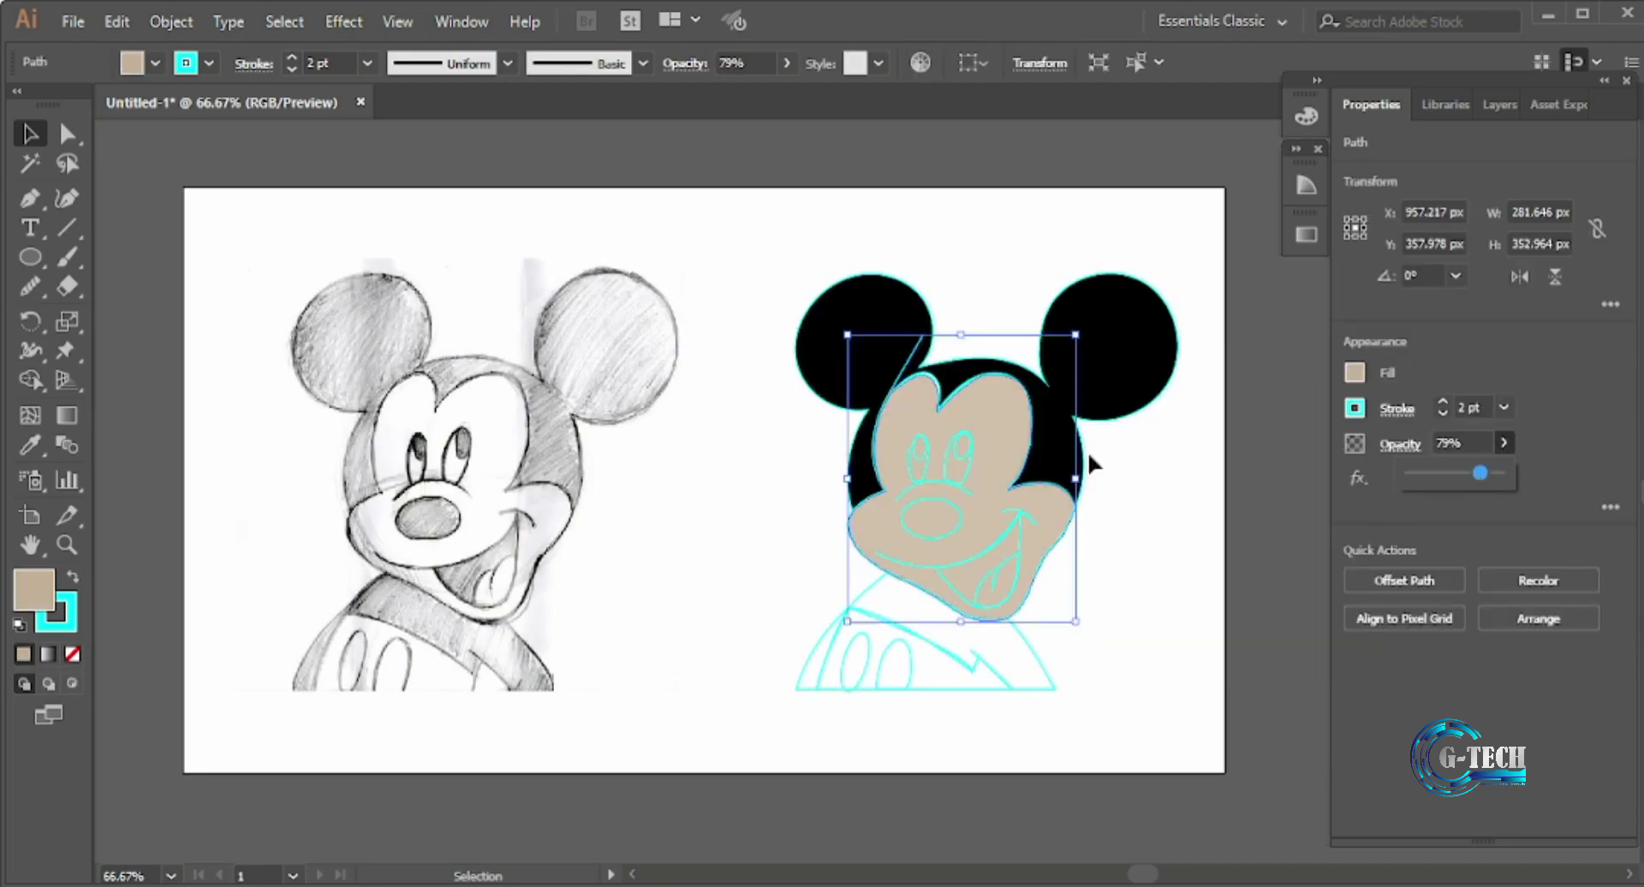
- Fill the eyes with white
{"action": "left_click", "coordinate": [963, 476]}
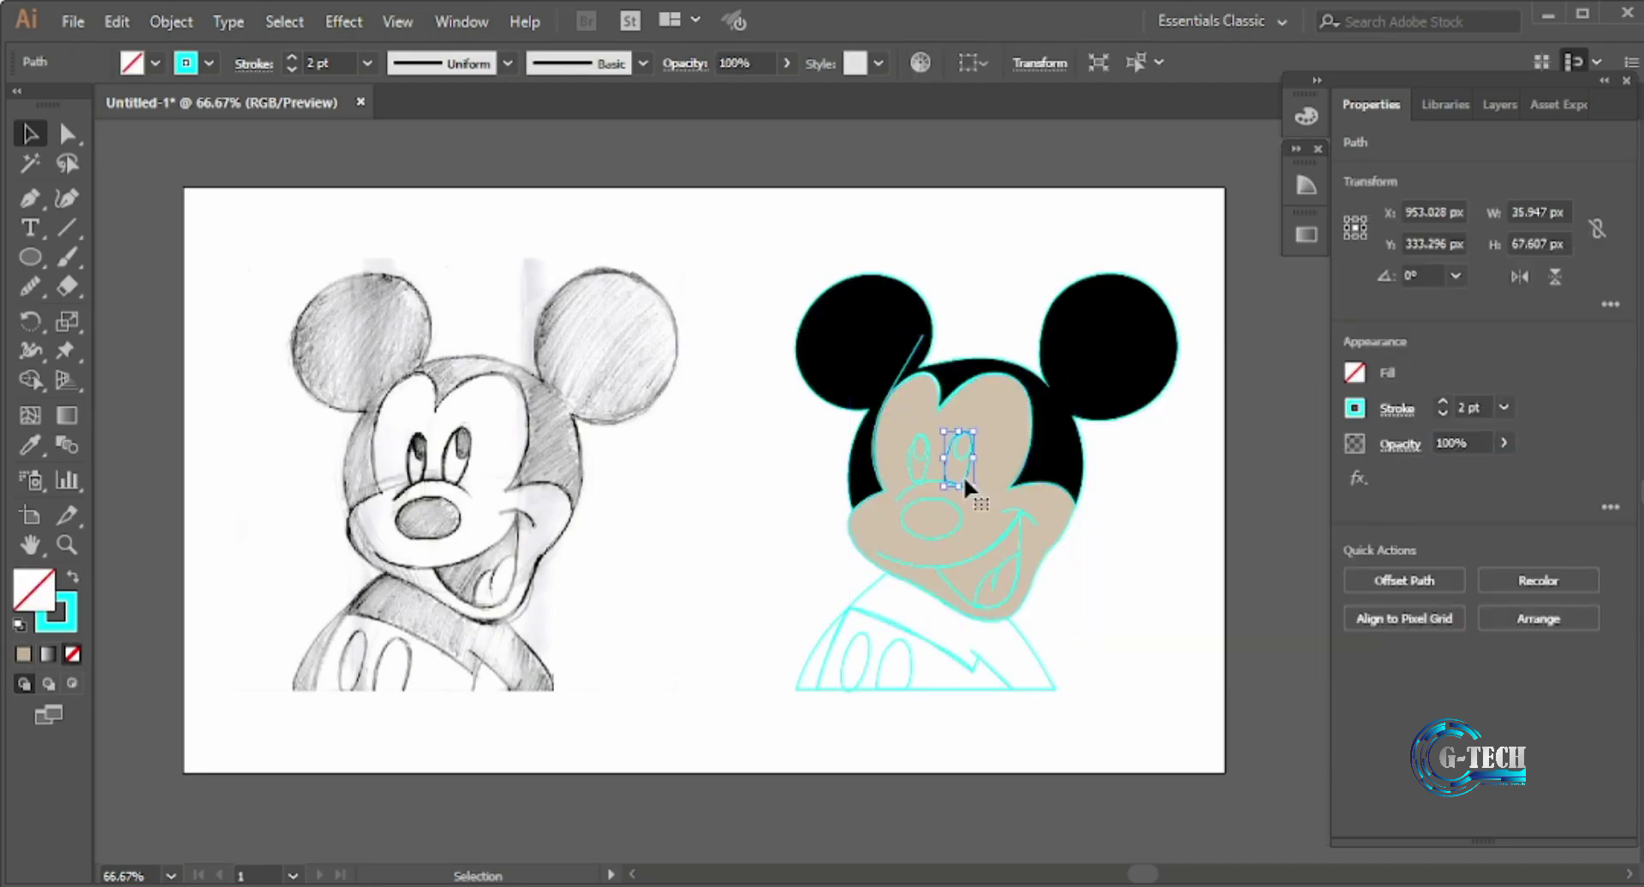
{"action": "left_click", "coordinate": [1355, 372]}
{"action": "left_click", "coordinate": [1111, 467]}
{"action": "key", "text": "Escape"}
- Fill both pupils with black
{"action": "left_click", "coordinate": [915, 359]}
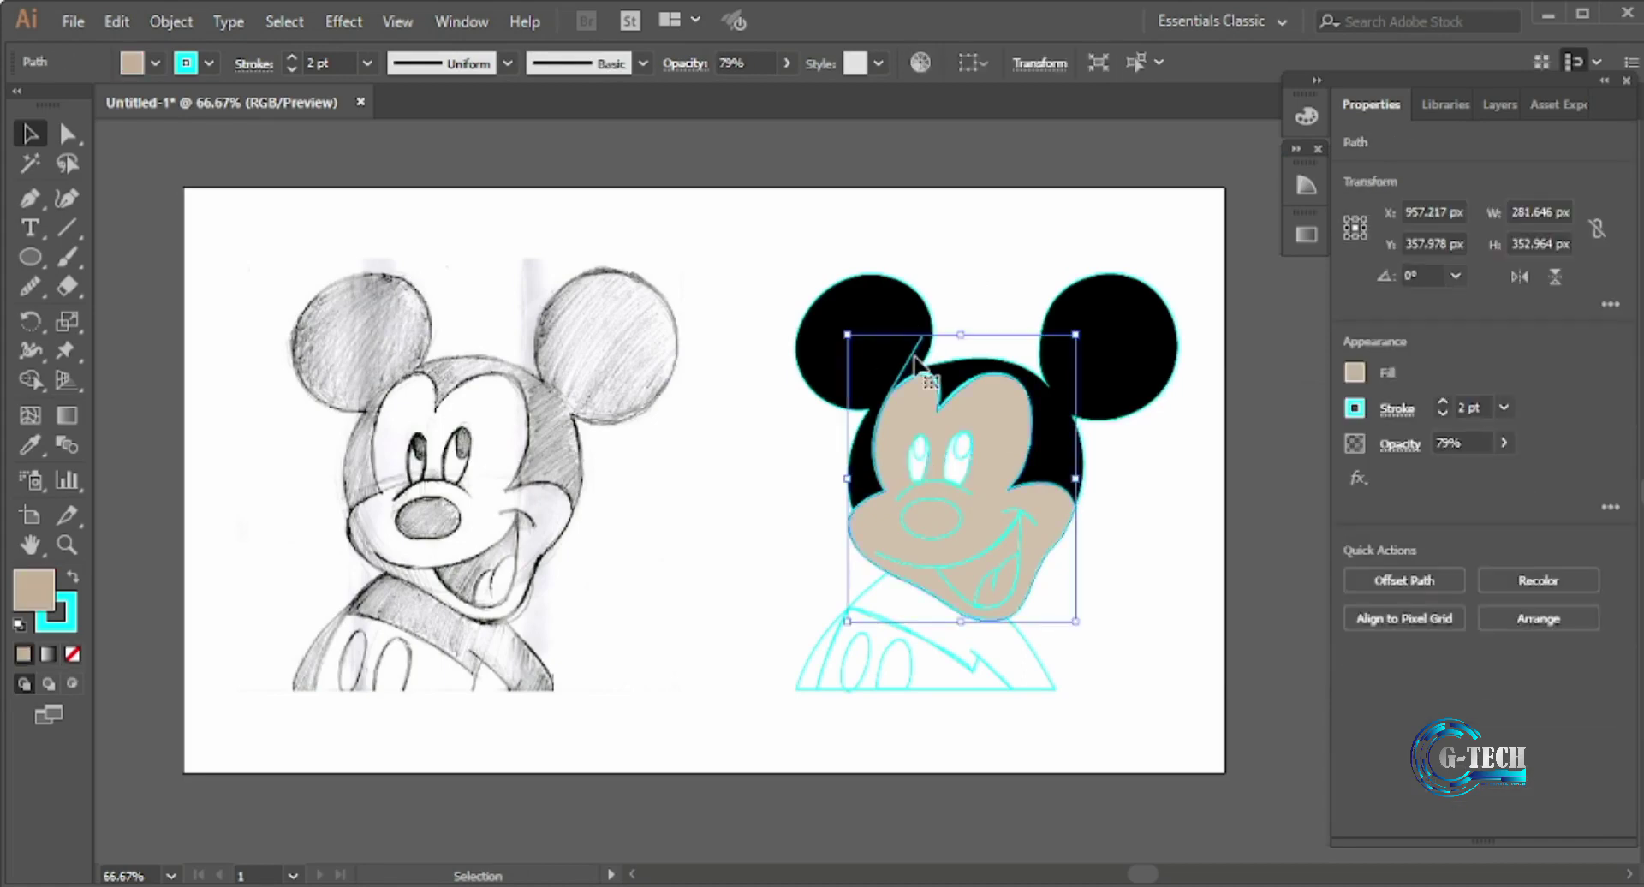
{"action": "left_click", "coordinate": [960, 451]}
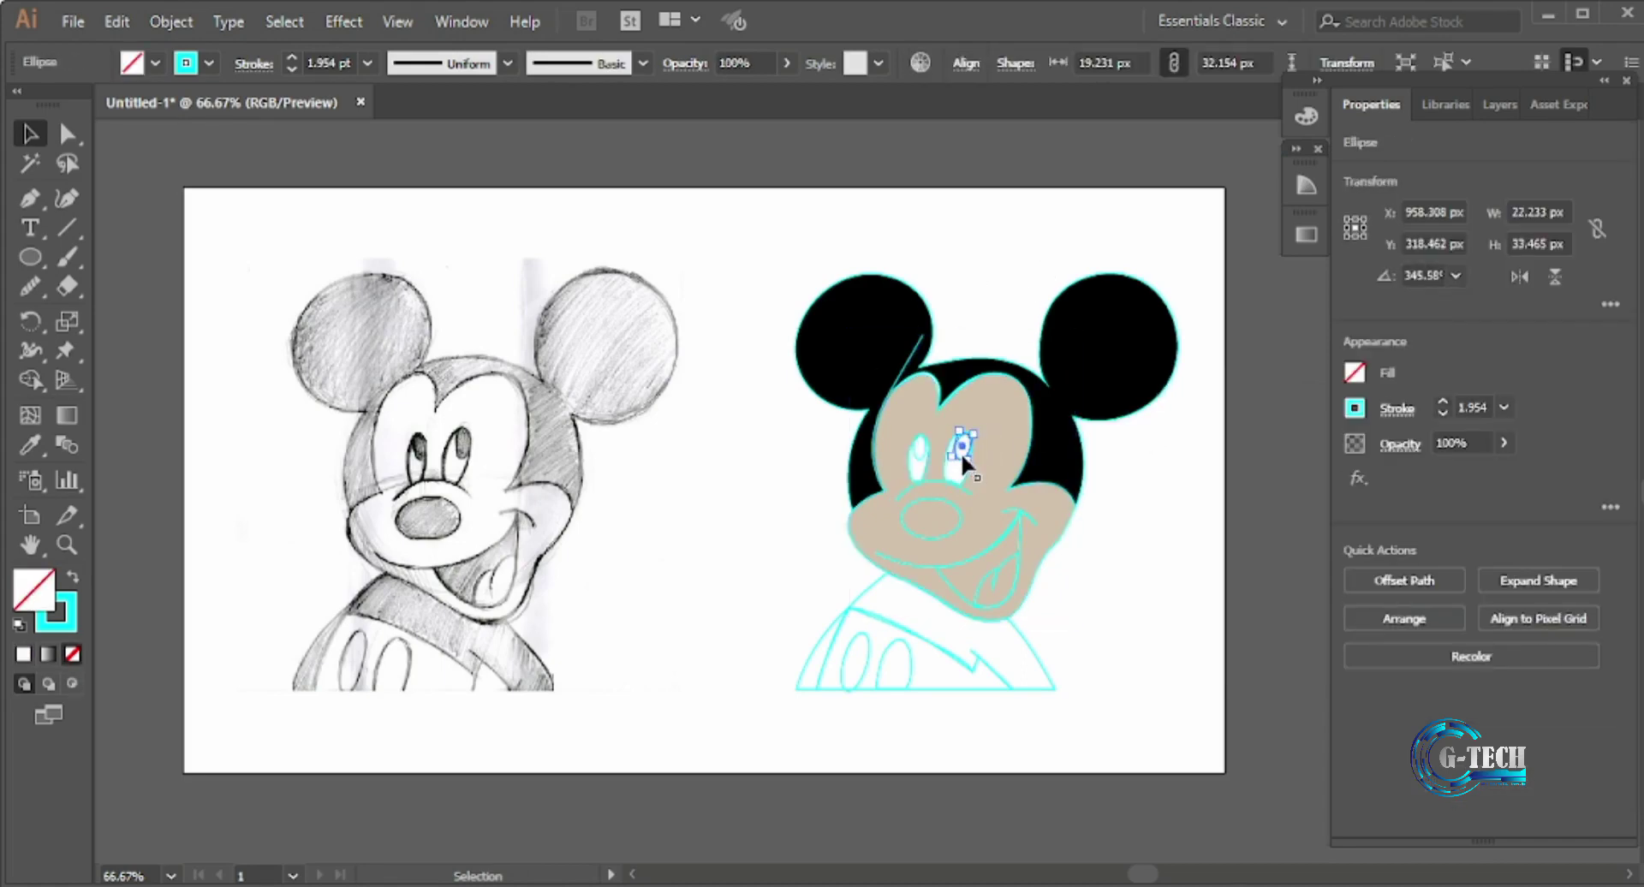
{"action": "left_click", "coordinate": [917, 451], "text": "shift"}
{"action": "left_click", "coordinate": [1355, 372]}
{"action": "left_click", "coordinate": [1144, 460]}
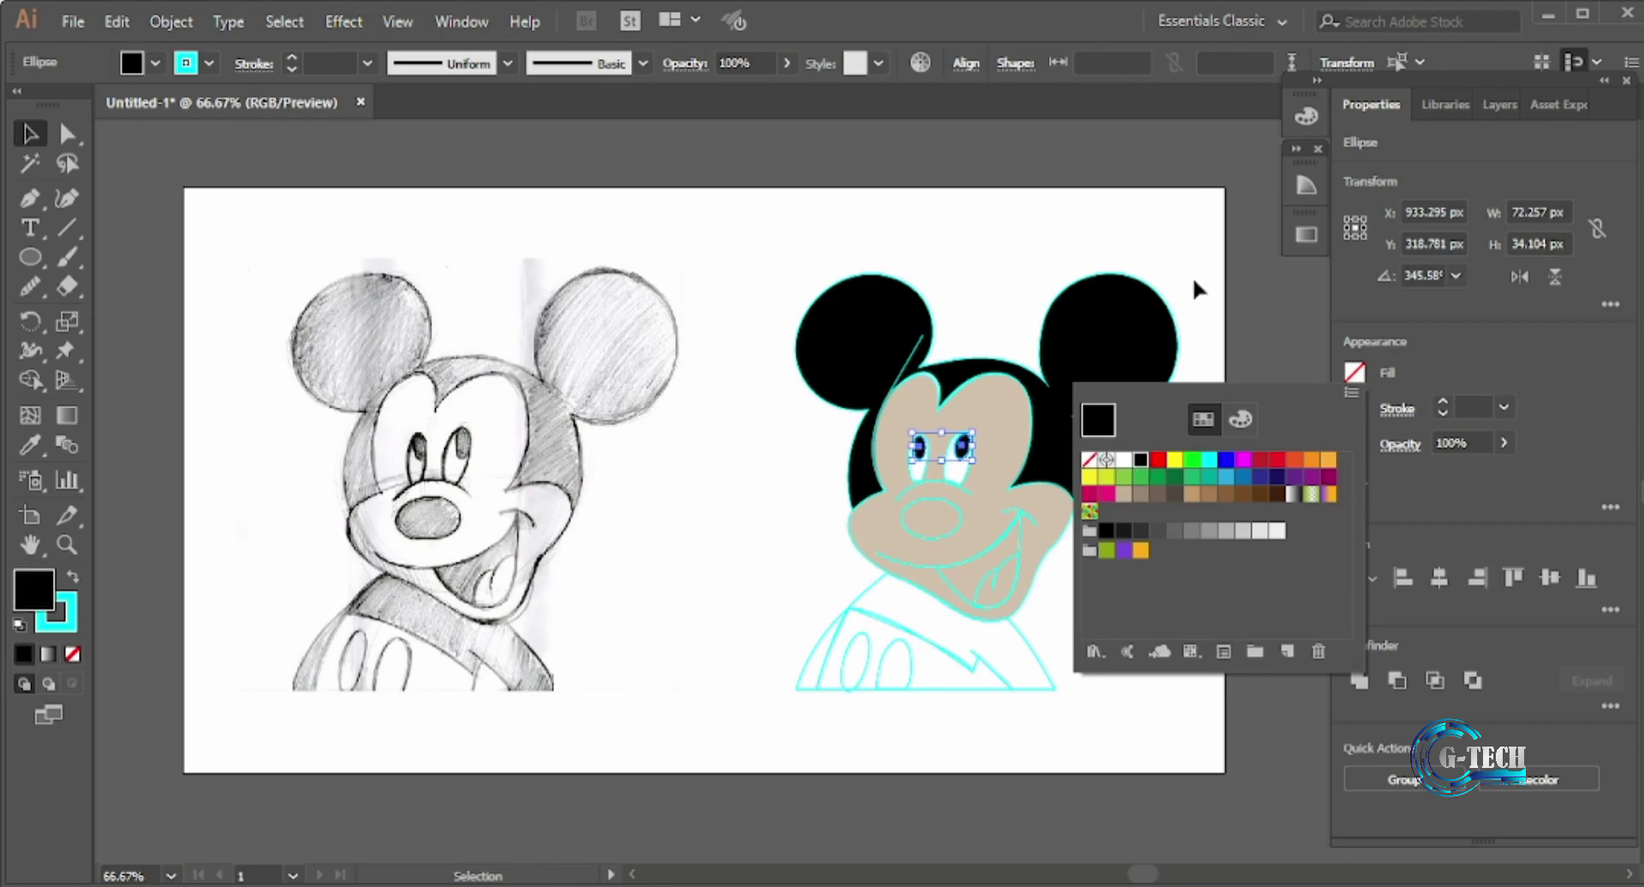
{"action": "left_click", "coordinate": [1195, 281]}
- Fill the nose with black
{"action": "left_click", "coordinate": [949, 535]}
{"action": "left_click", "coordinate": [1355, 383]}
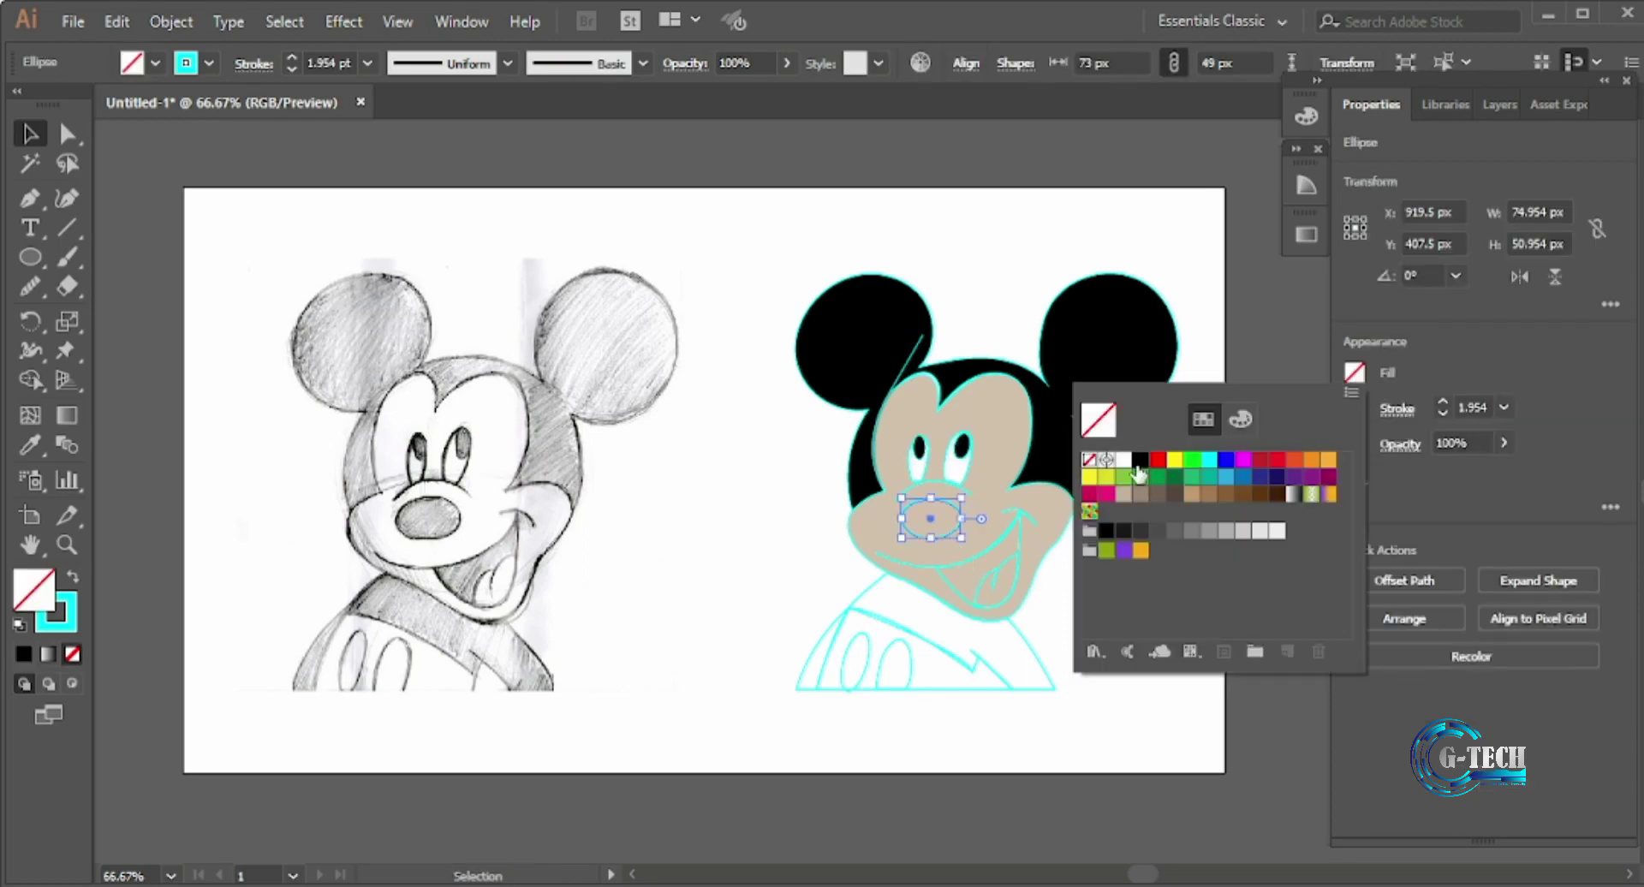
{"action": "left_click", "coordinate": [1143, 461]}
{"action": "left_click", "coordinate": [1113, 513]}
- Fill the tongue with magenta at 39% opacity
{"action": "left_click", "coordinate": [1001, 567]}
{"action": "left_click", "coordinate": [1355, 371]}
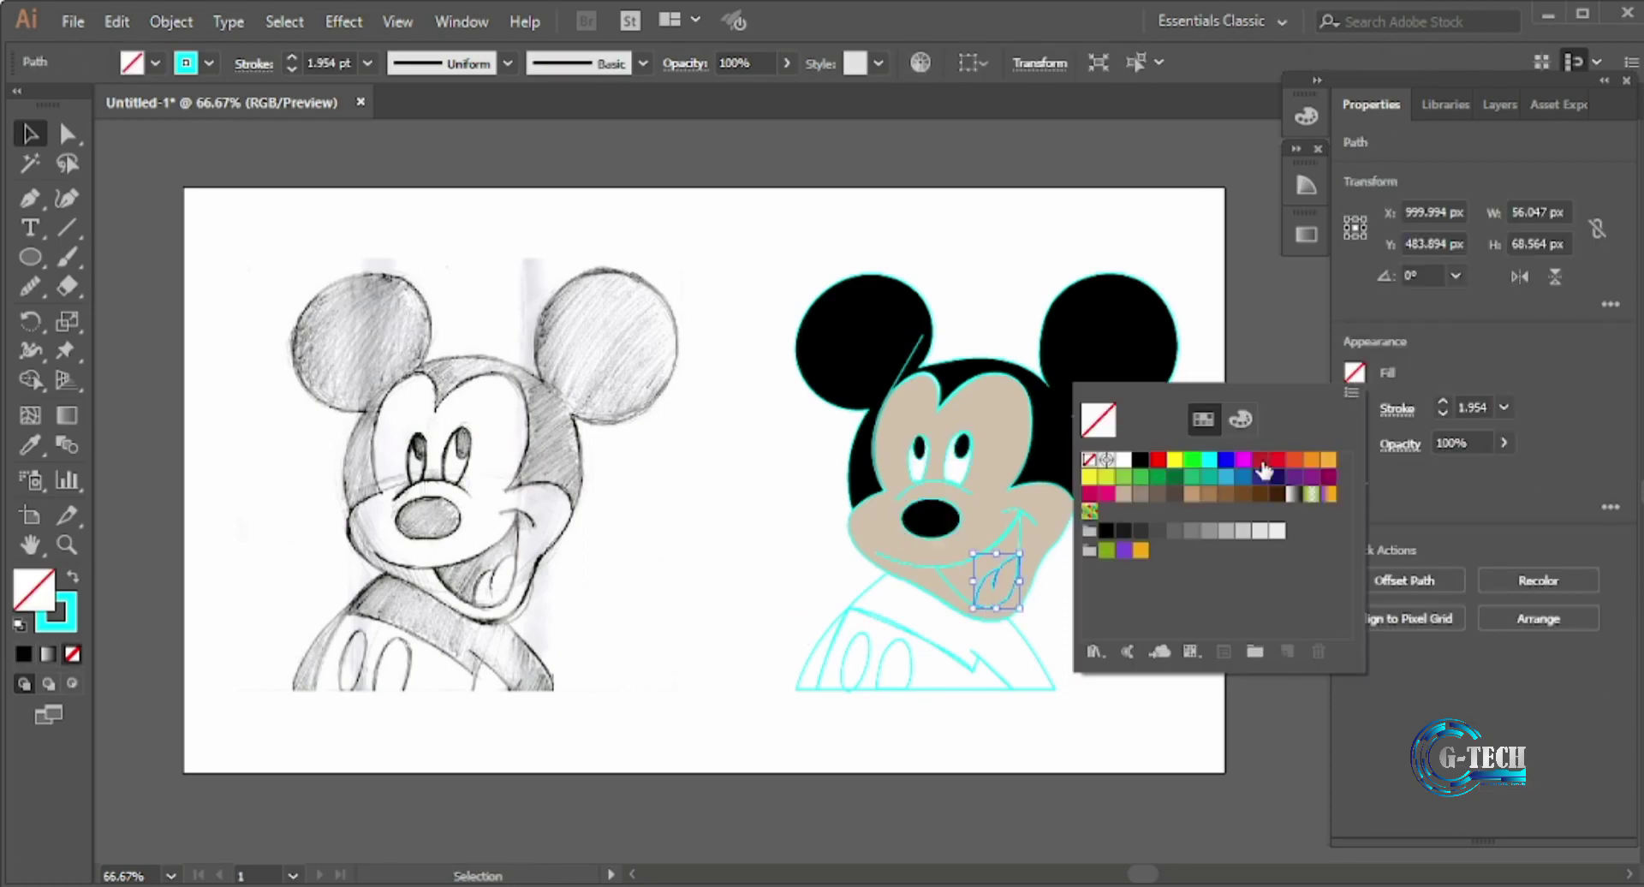
{"action": "left_click", "coordinate": [1265, 471]}
{"action": "left_click", "coordinate": [1503, 443]}
{"action": "left_click_drag", "start_coordinate": [1498, 473], "coordinate": [1442, 473]}
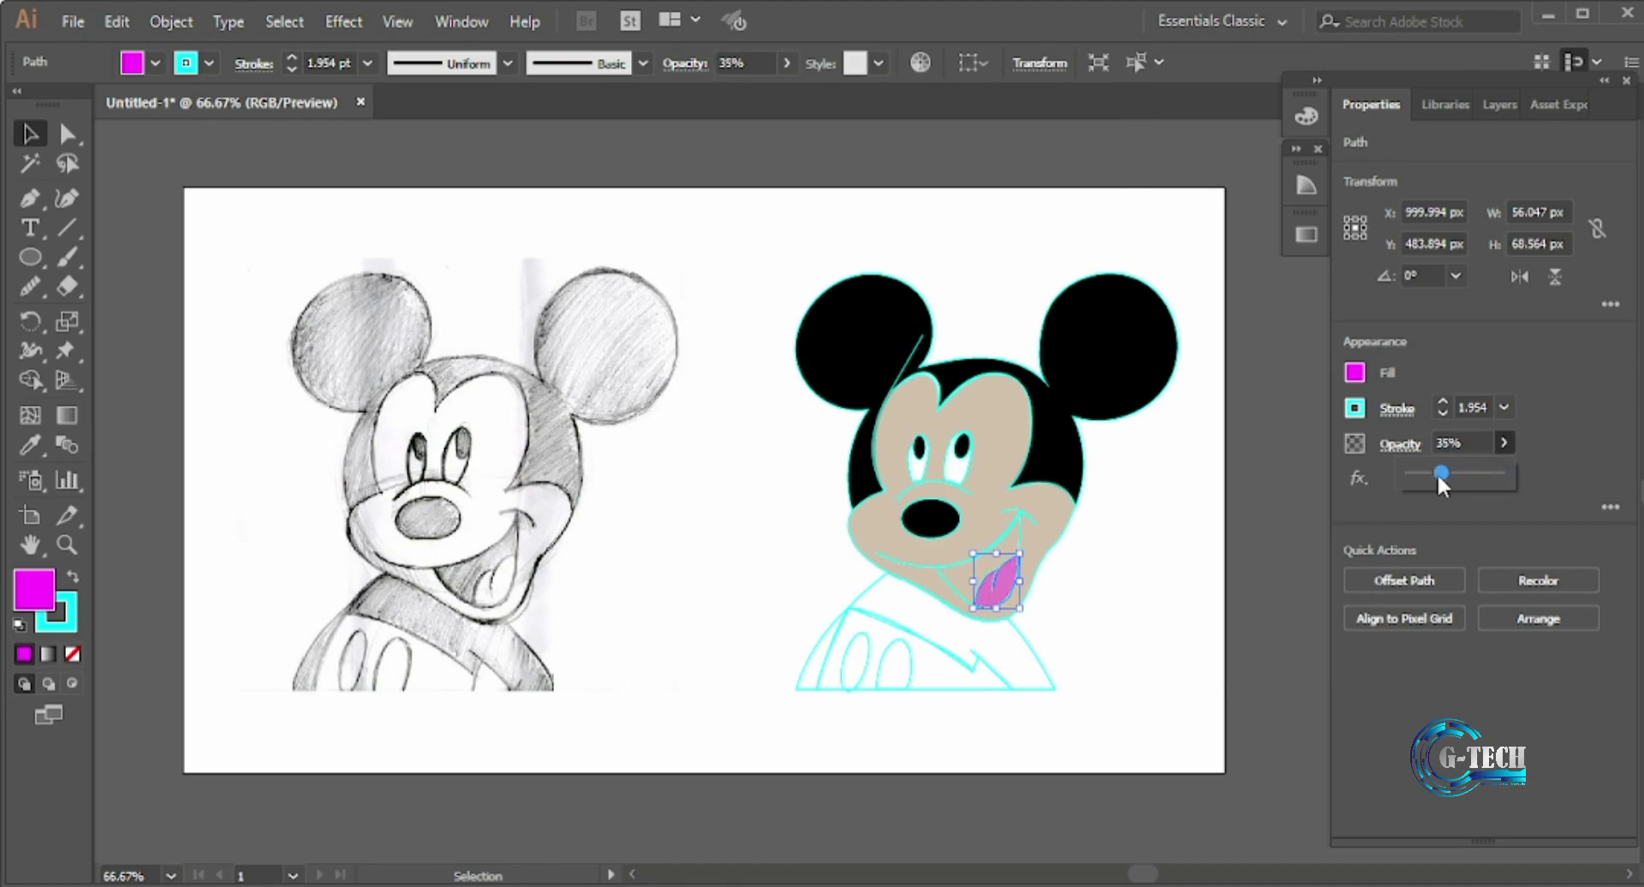
{"action": "left_click", "coordinate": [1216, 594]}
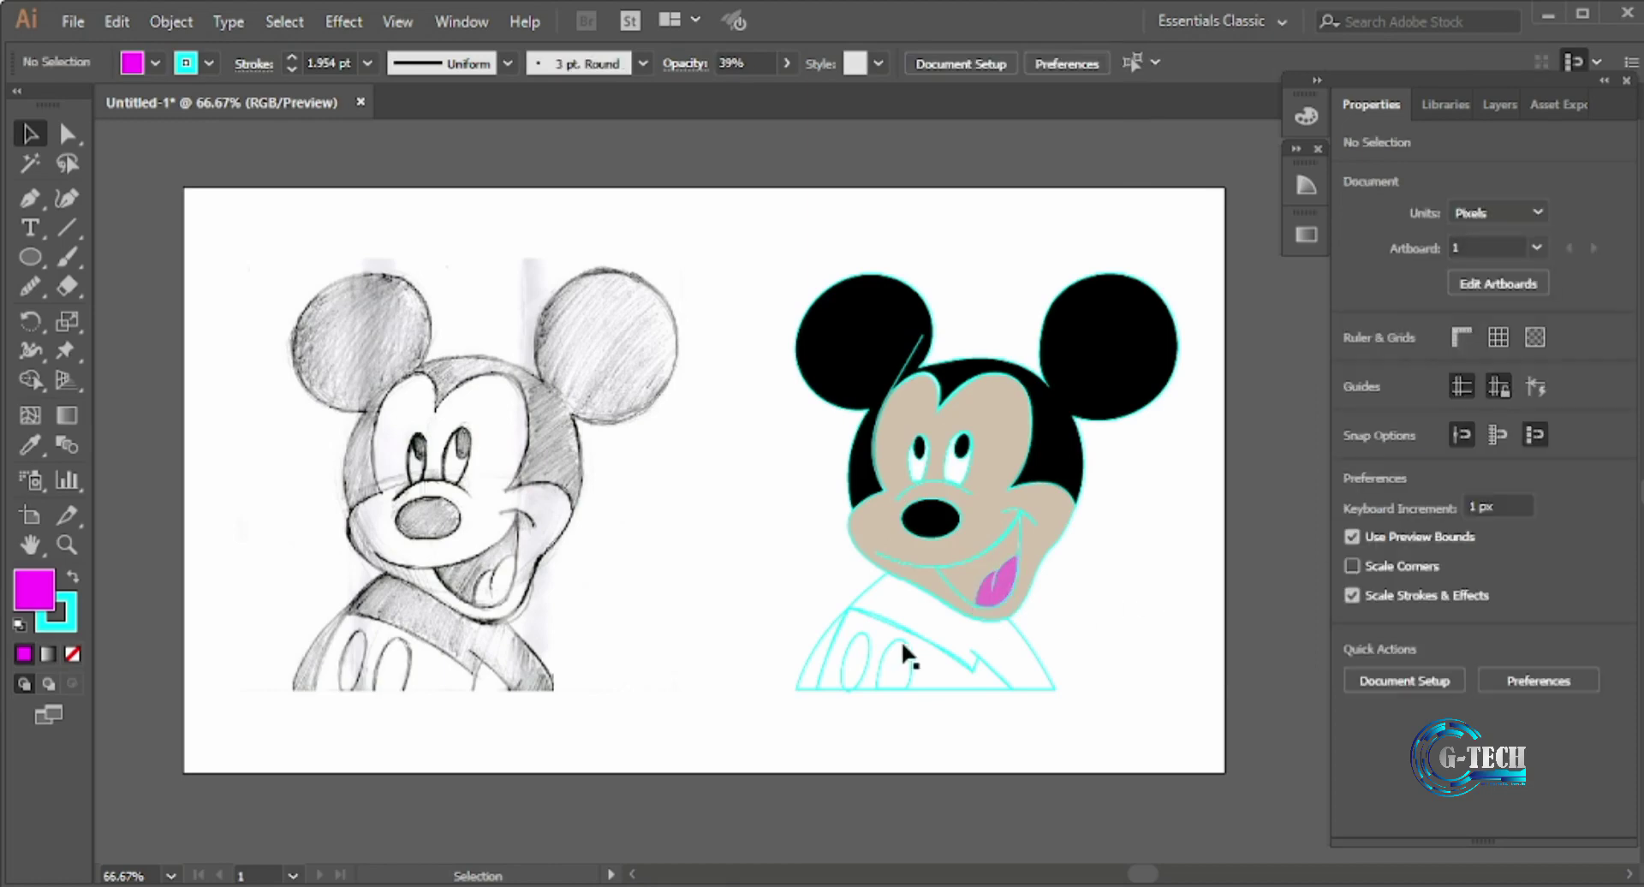
- Fill the open mouth black and raise the magenta tongue's opacity
{"action": "left_click", "coordinate": [942, 576]}
{"action": "left_click", "coordinate": [1355, 372]}
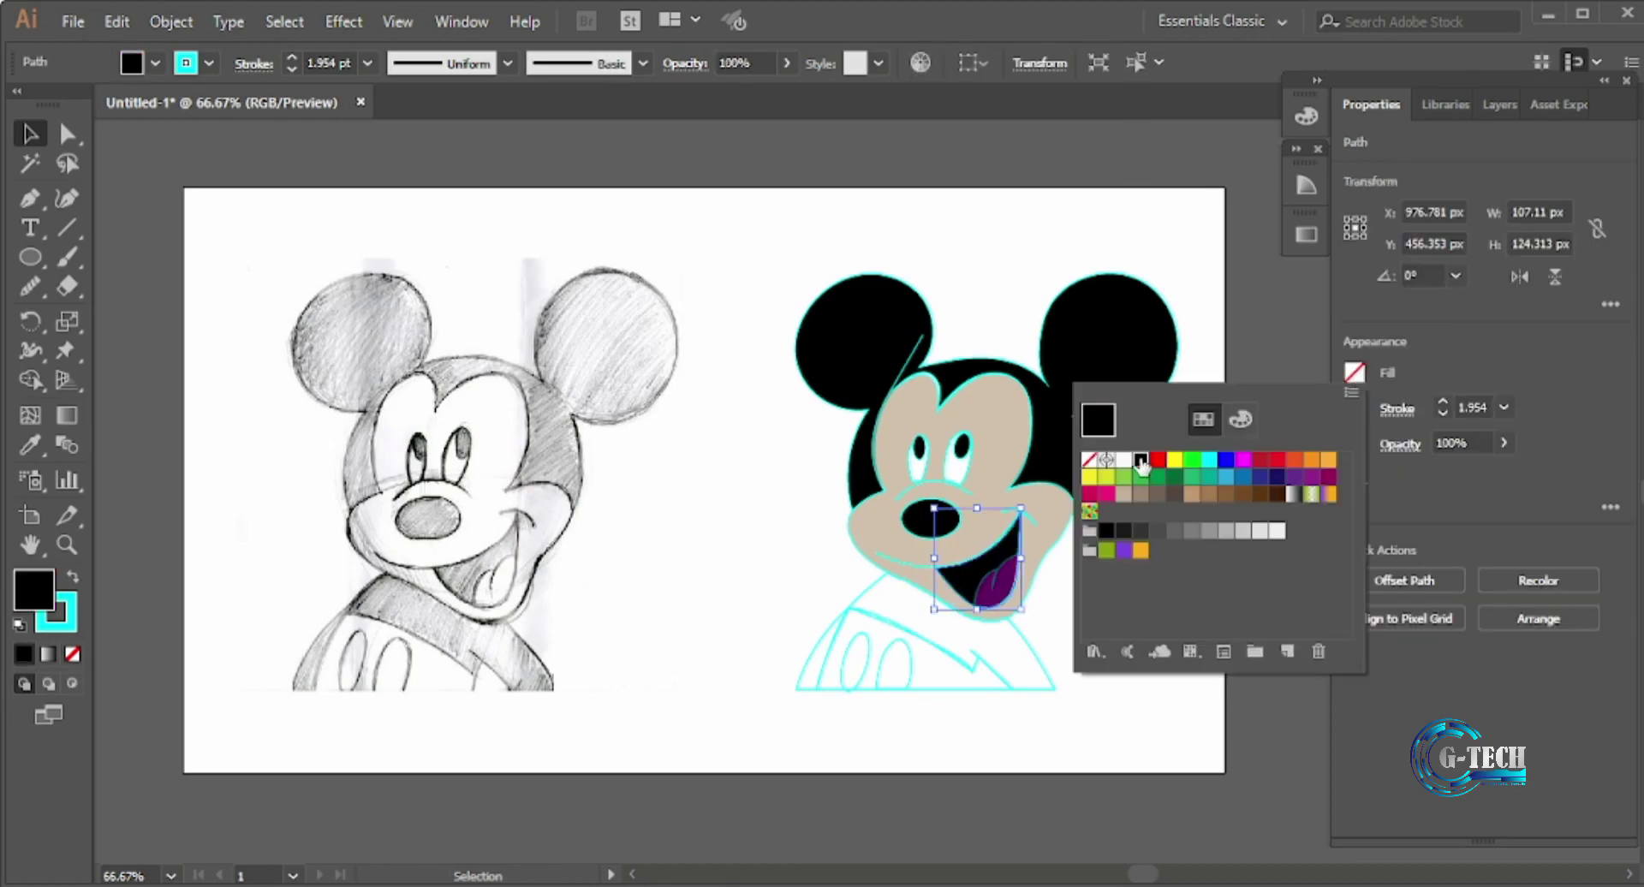
{"action": "left_click", "coordinate": [1142, 469]}
{"action": "left_click", "coordinate": [1058, 630]}
{"action": "left_click", "coordinate": [1001, 583]}
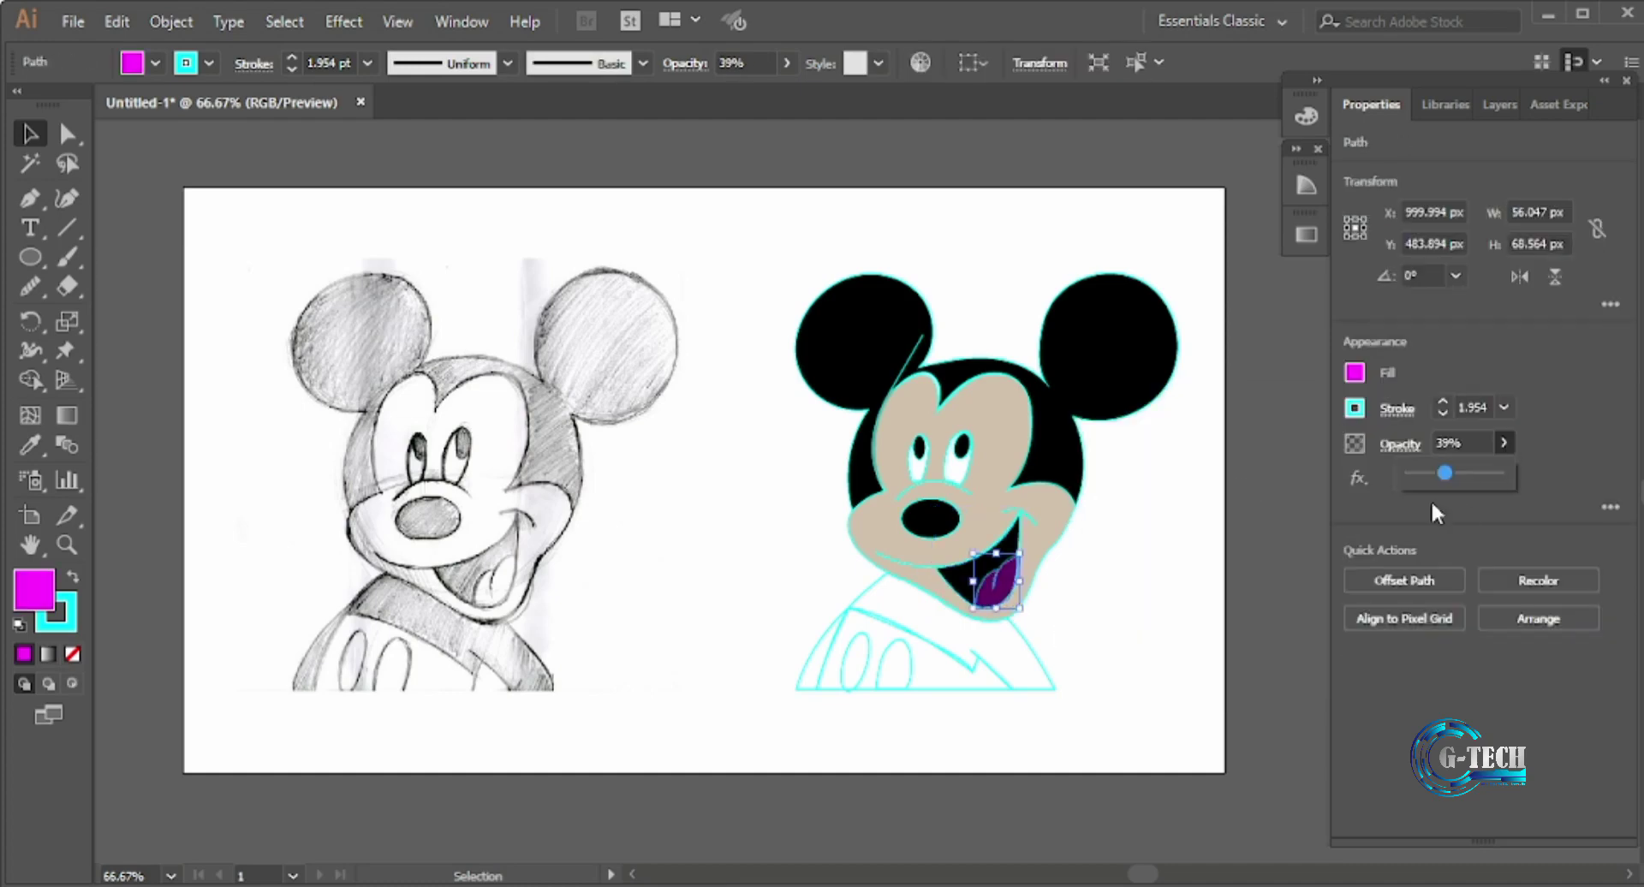
{"action": "left_click_drag", "start_coordinate": [1445, 472], "coordinate": [1467, 471]}
{"action": "left_click", "coordinate": [1133, 621]}
- Give the smile line a 5 pt black stroke
{"action": "left_click", "coordinate": [903, 561]}
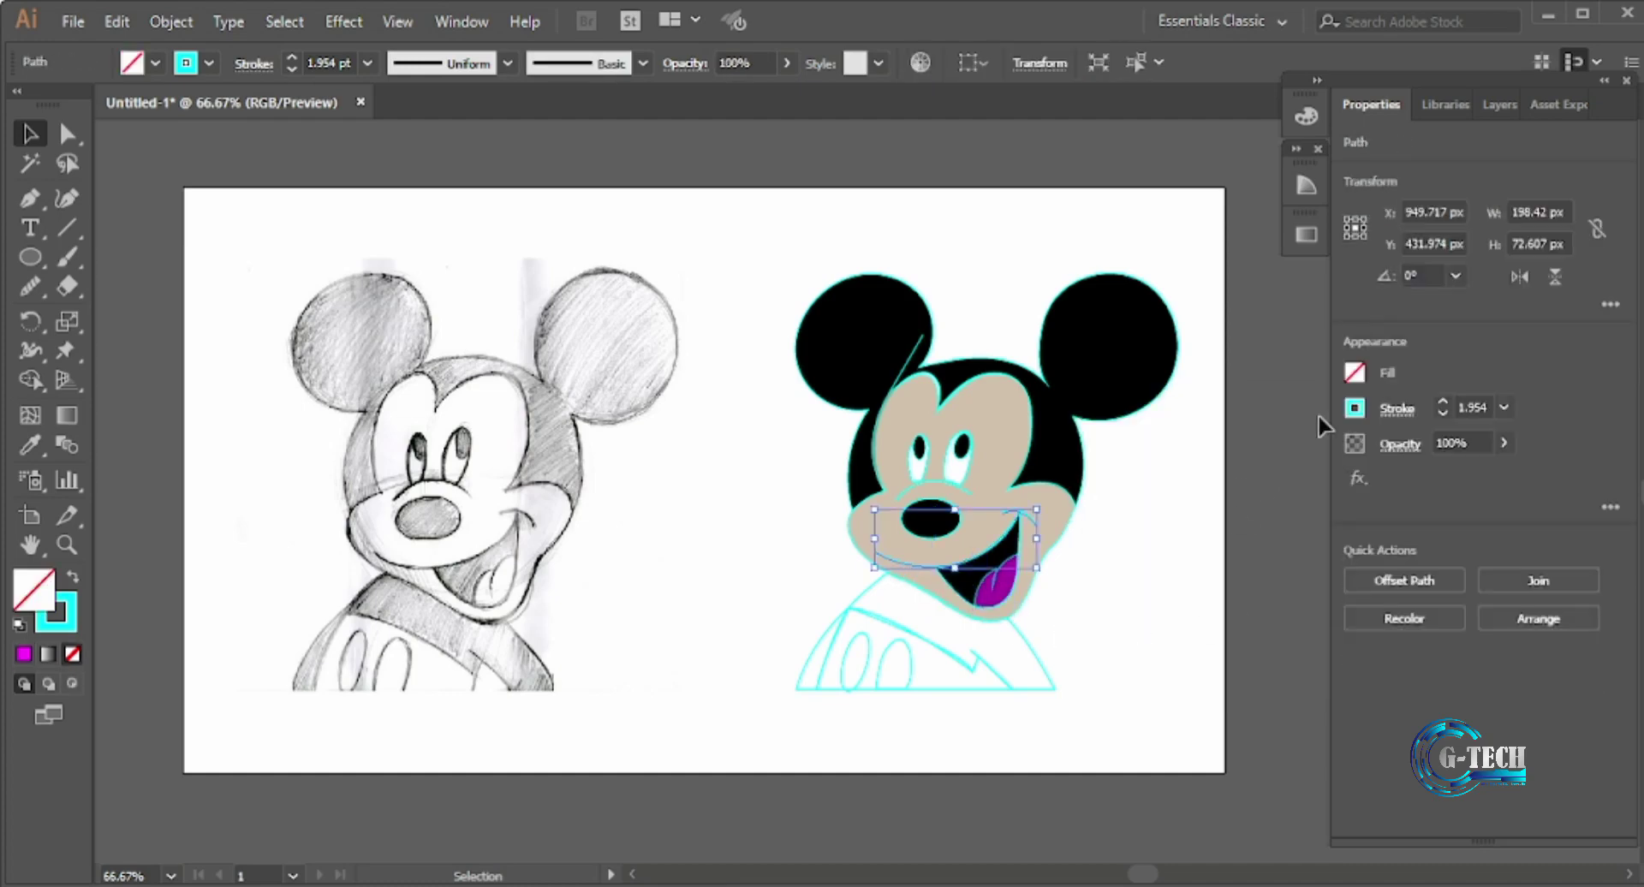
{"action": "left_click", "coordinate": [1355, 372]}
{"action": "key", "text": "Escape"}
{"action": "left_click", "coordinate": [1442, 402]}
{"action": "left_click", "coordinate": [1442, 402]}
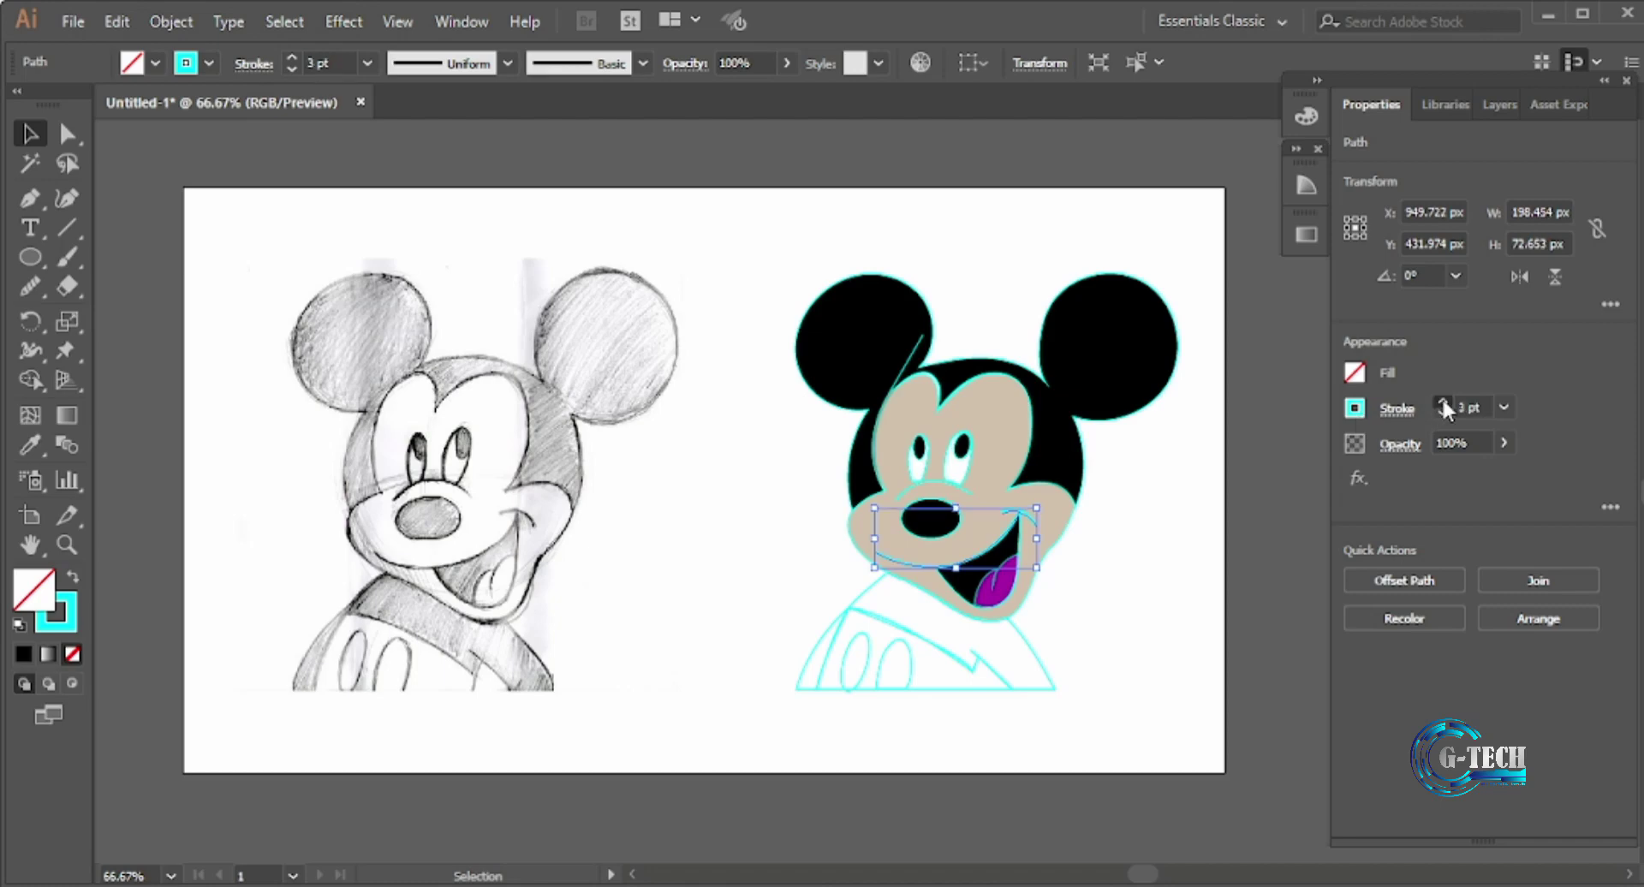
{"action": "left_click", "coordinate": [1442, 402]}
{"action": "left_click", "coordinate": [1442, 403]}
{"action": "left_click", "coordinate": [1355, 408]}
{"action": "left_click", "coordinate": [1146, 507]}
{"action": "key", "text": "Escape"}
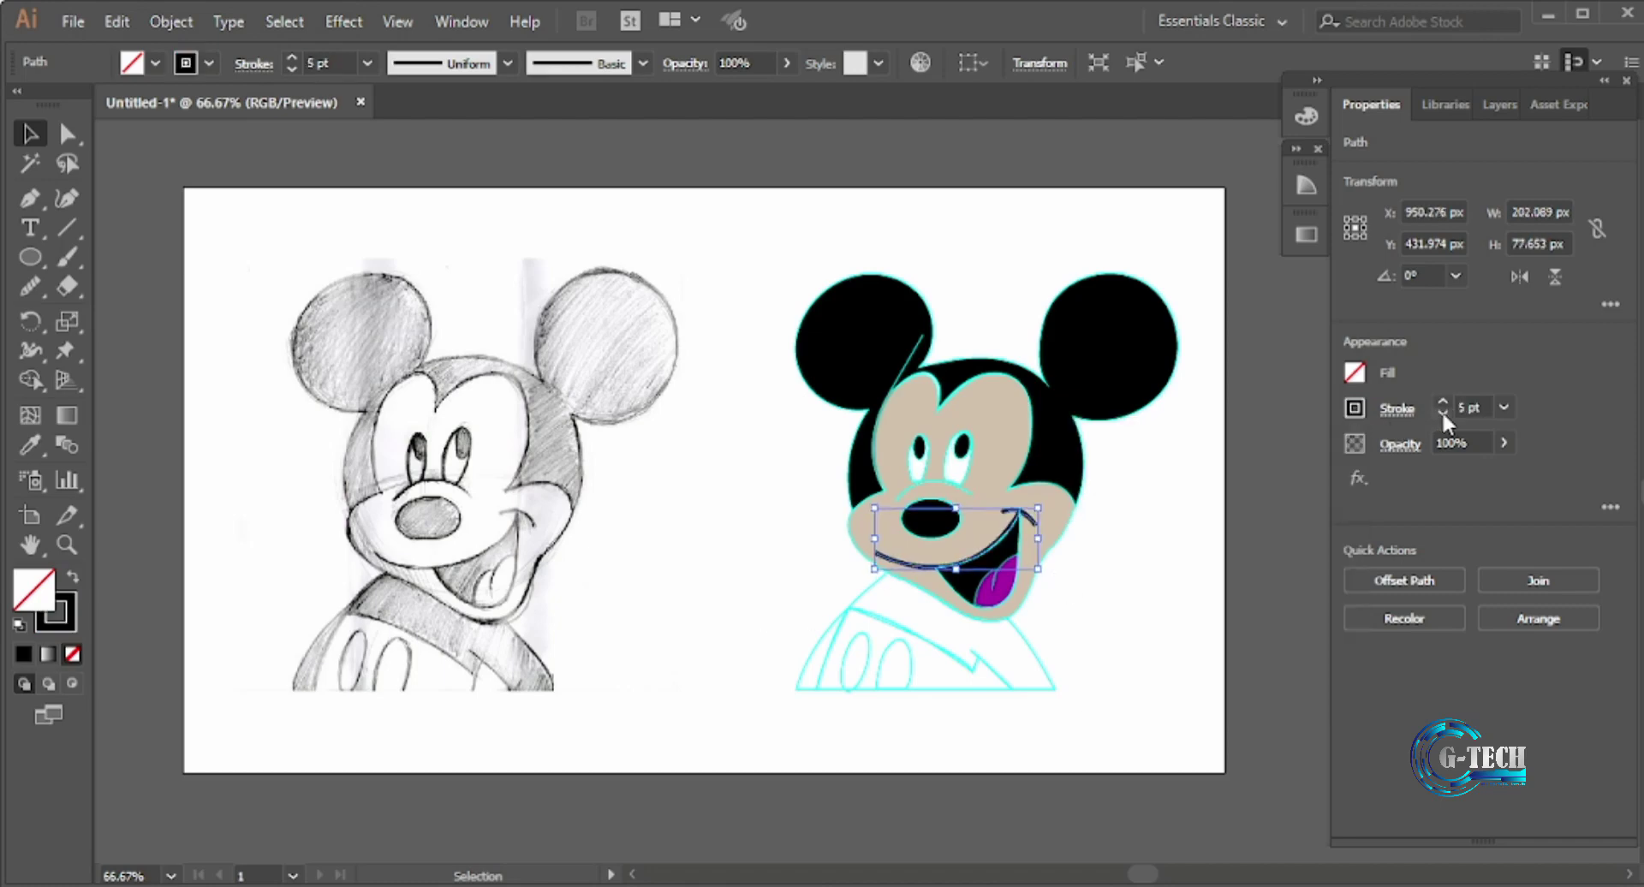
{"action": "key", "text": "ctrl+shift+a"}
{"action": "left_click", "coordinate": [963, 481]}
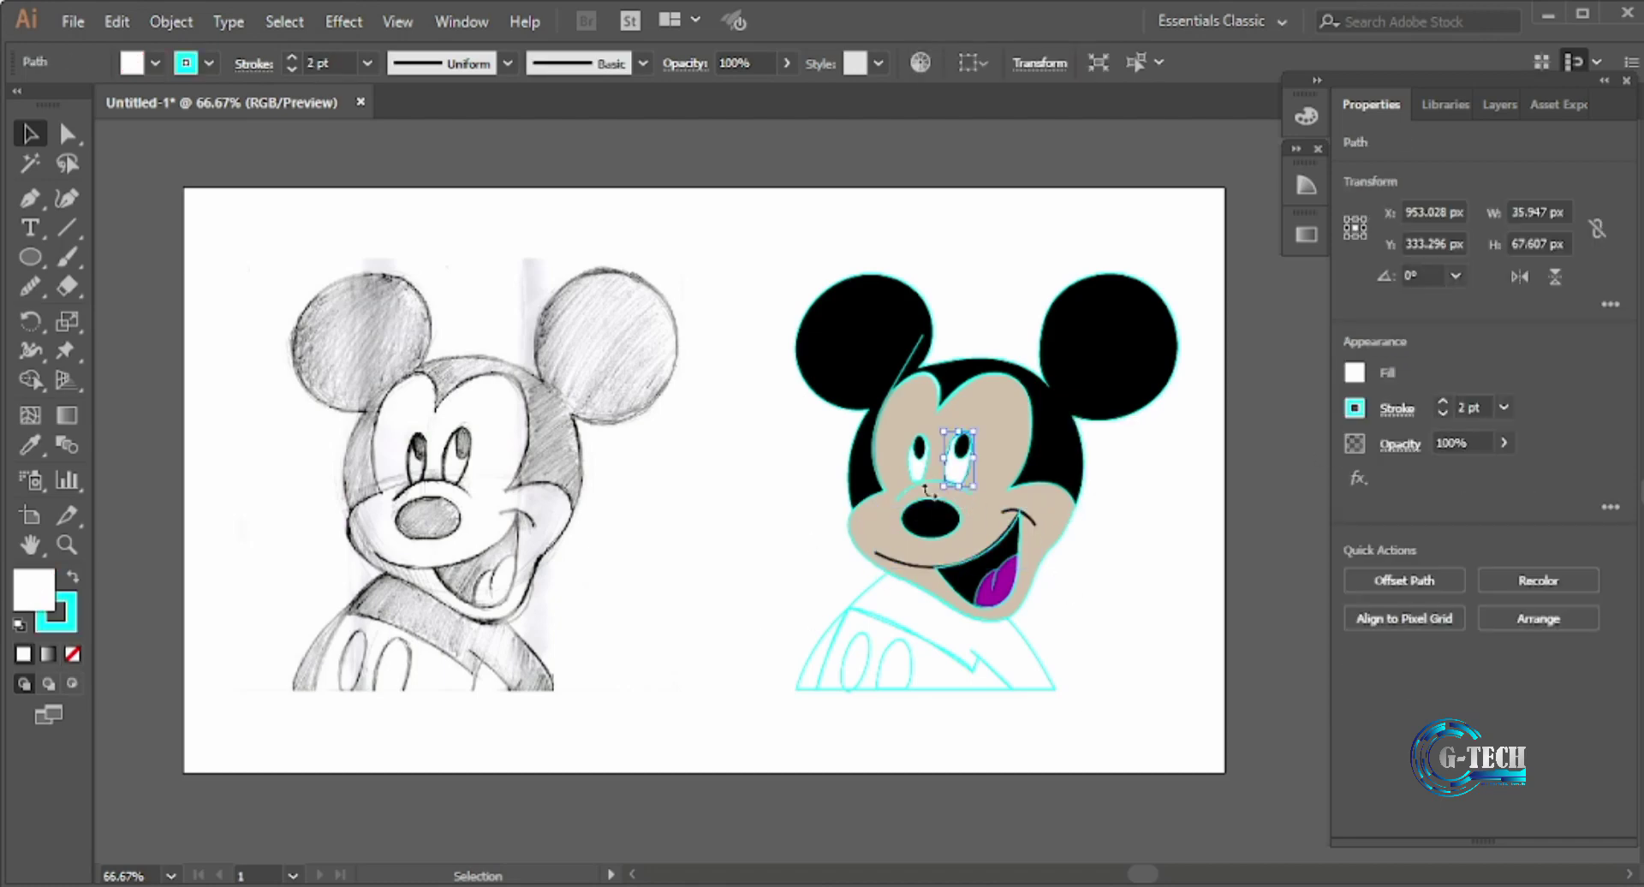
- Change the eye whites' outlines from cyan to black
{"action": "left_click", "coordinate": [927, 489]}
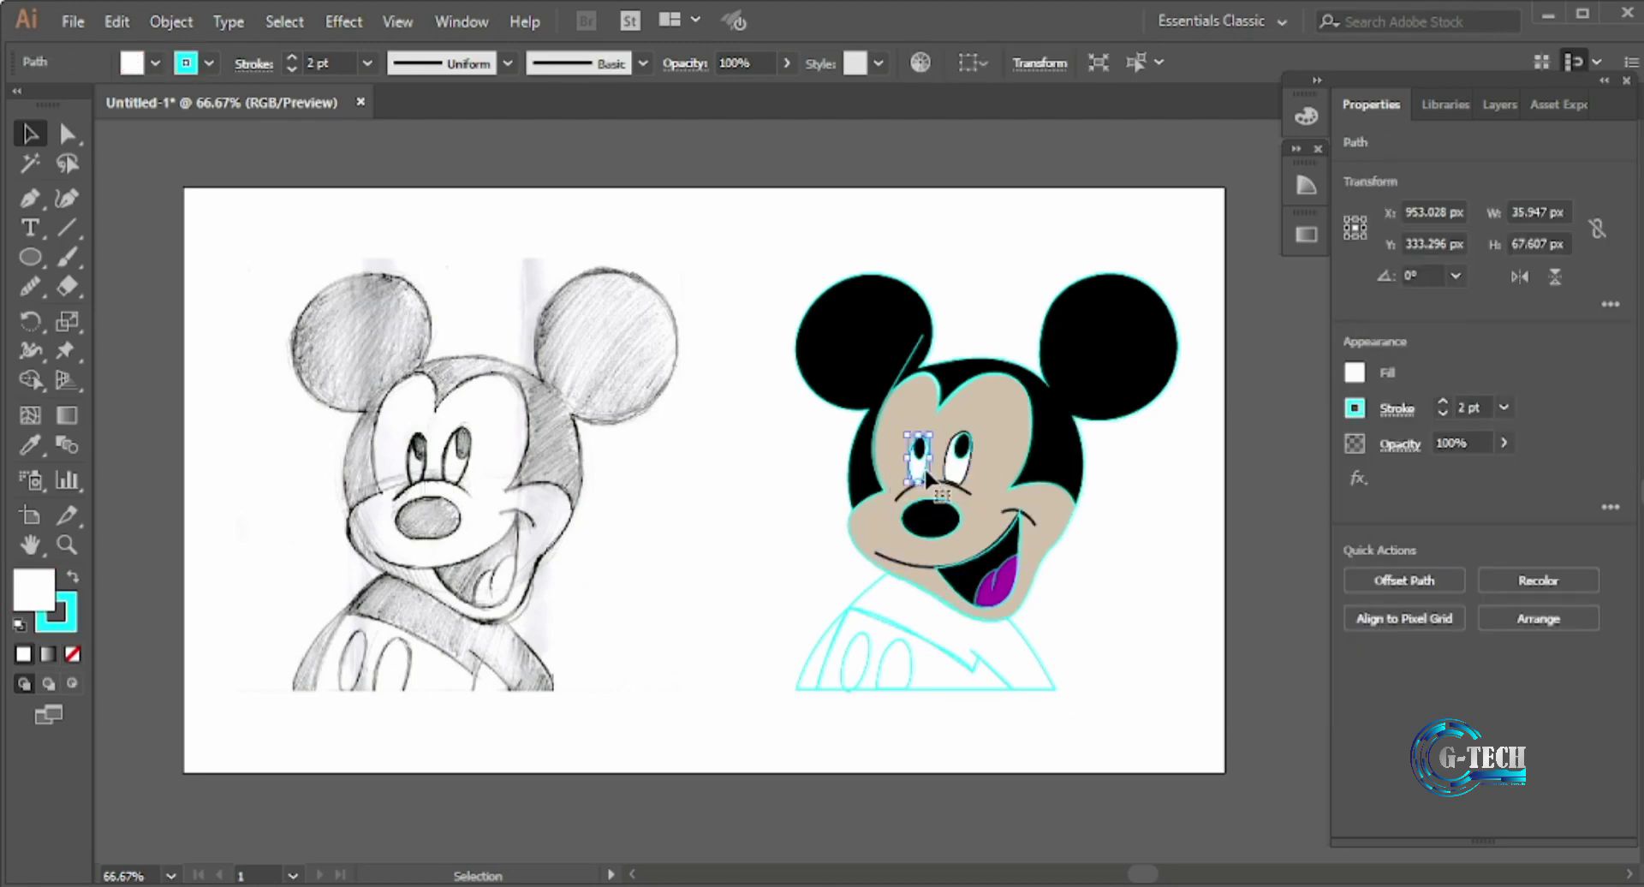
{"action": "key", "text": "n"}
{"action": "left_click", "coordinate": [1355, 408]}
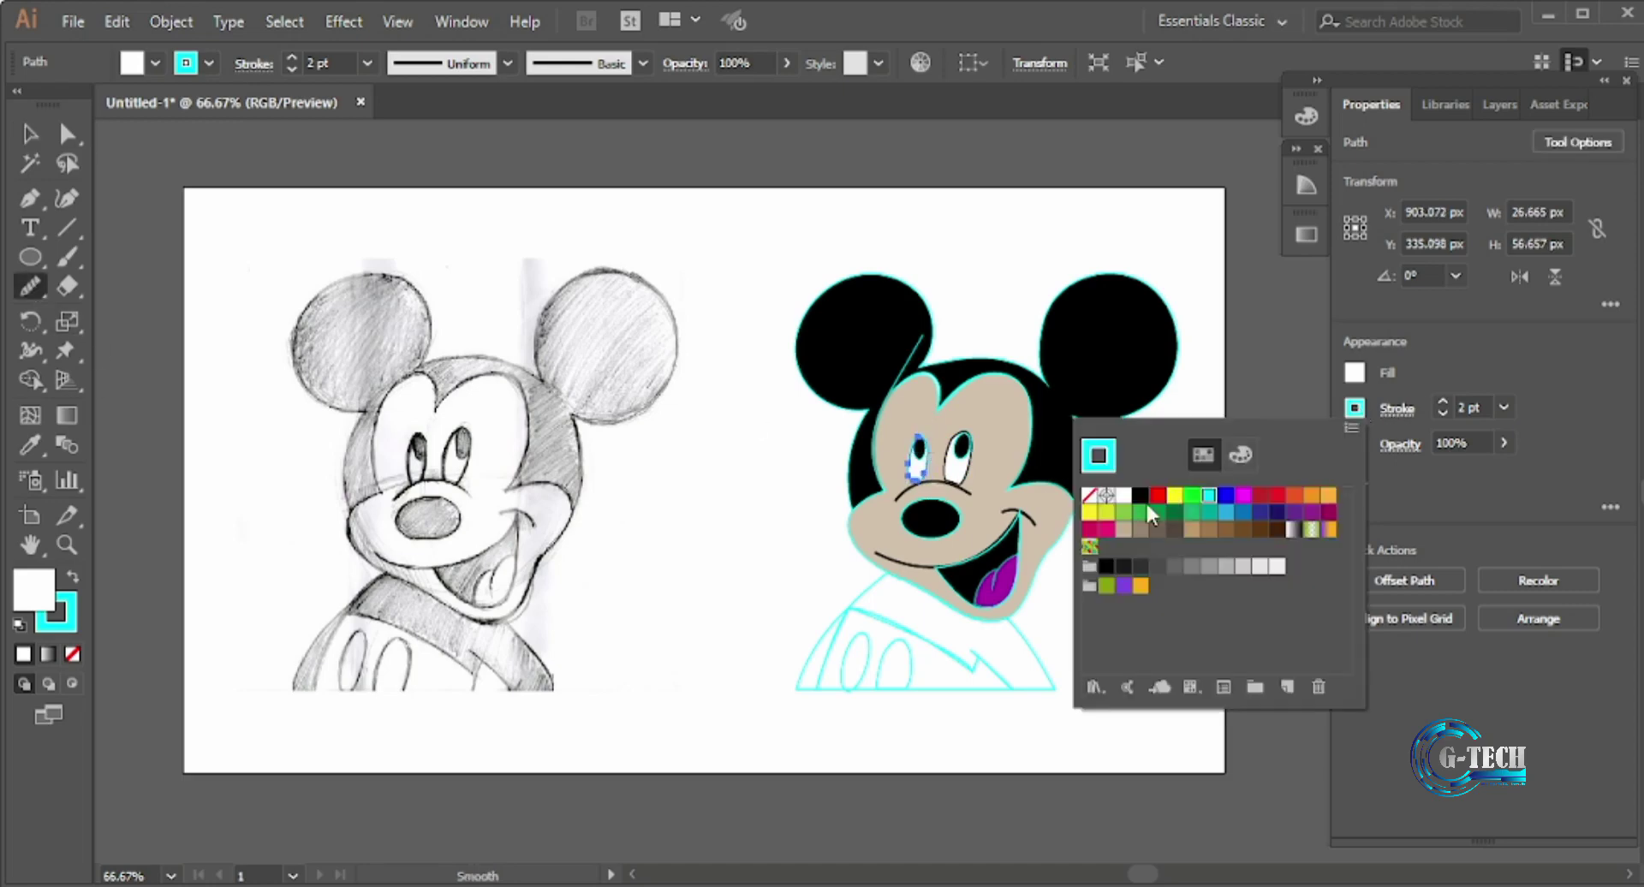
{"action": "left_click", "coordinate": [1140, 495]}
{"action": "left_click", "coordinate": [30, 135]}
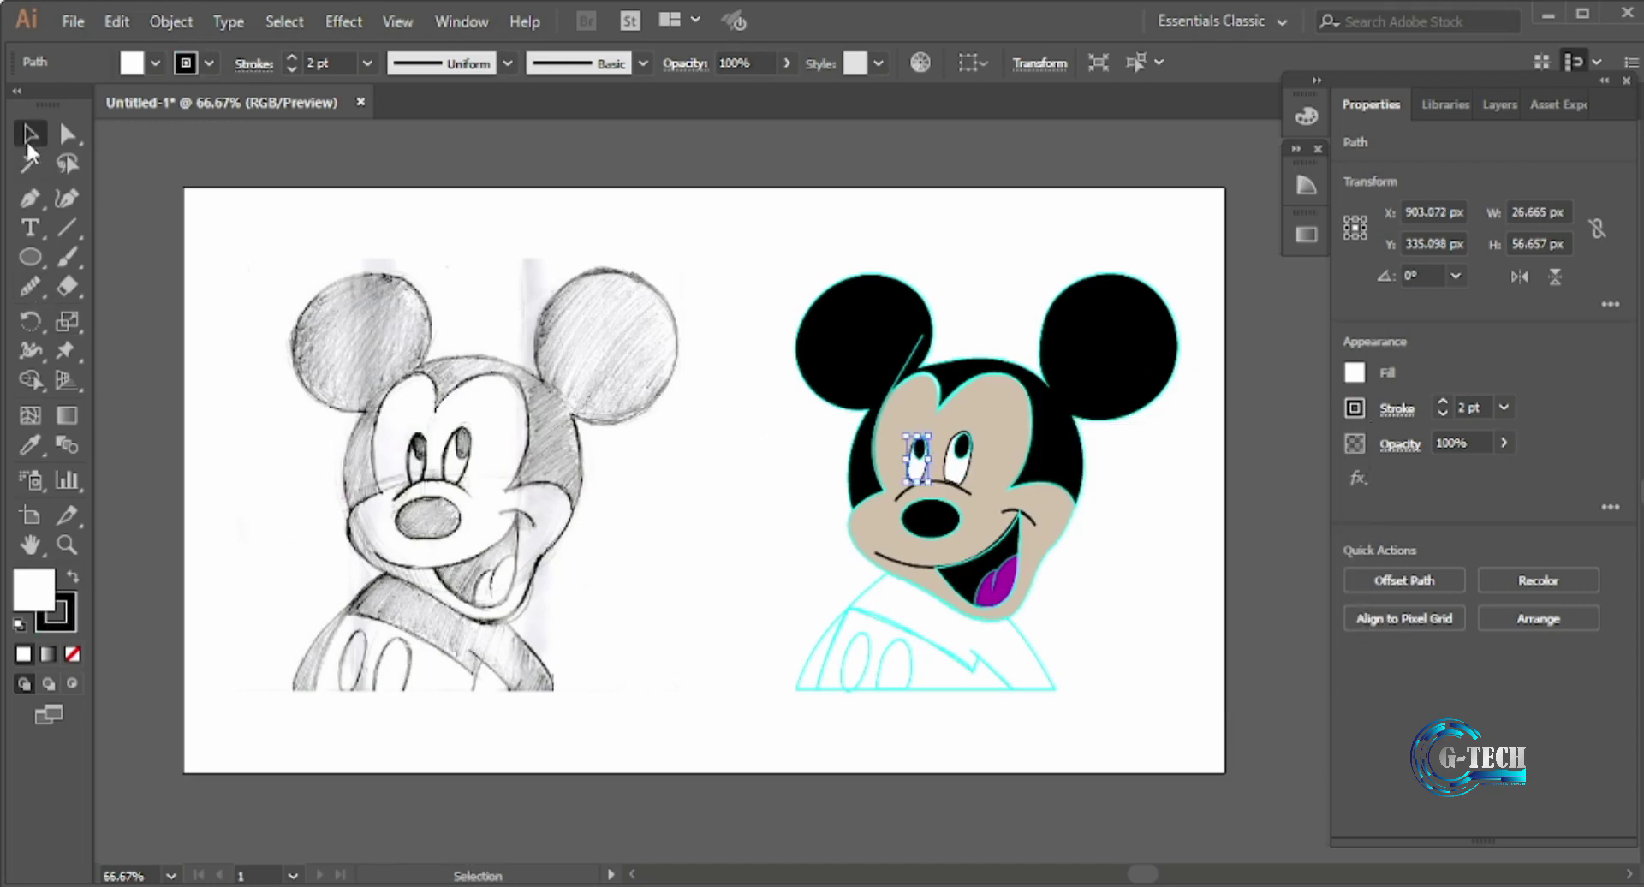
{"action": "left_click", "coordinate": [955, 474], "text": "shift"}
{"action": "left_click", "coordinate": [1196, 503]}
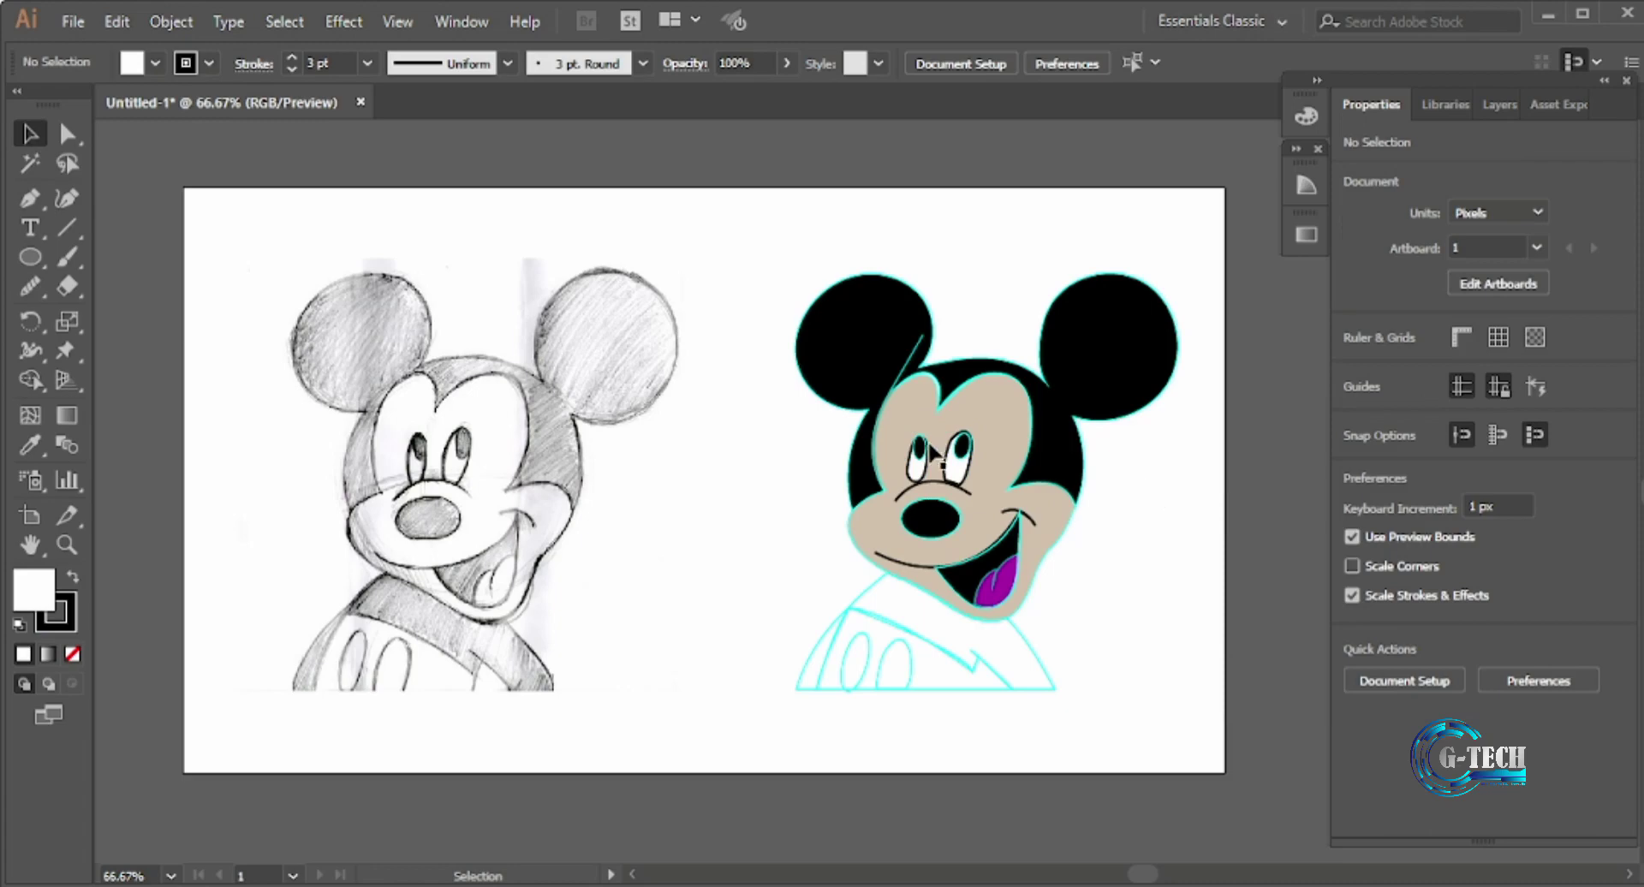
{"action": "left_click", "coordinate": [919, 447], "text": "shift"}
- Set the stroke to None on the head, ears and face
{"action": "left_click", "coordinate": [959, 462], "text": "shift"}
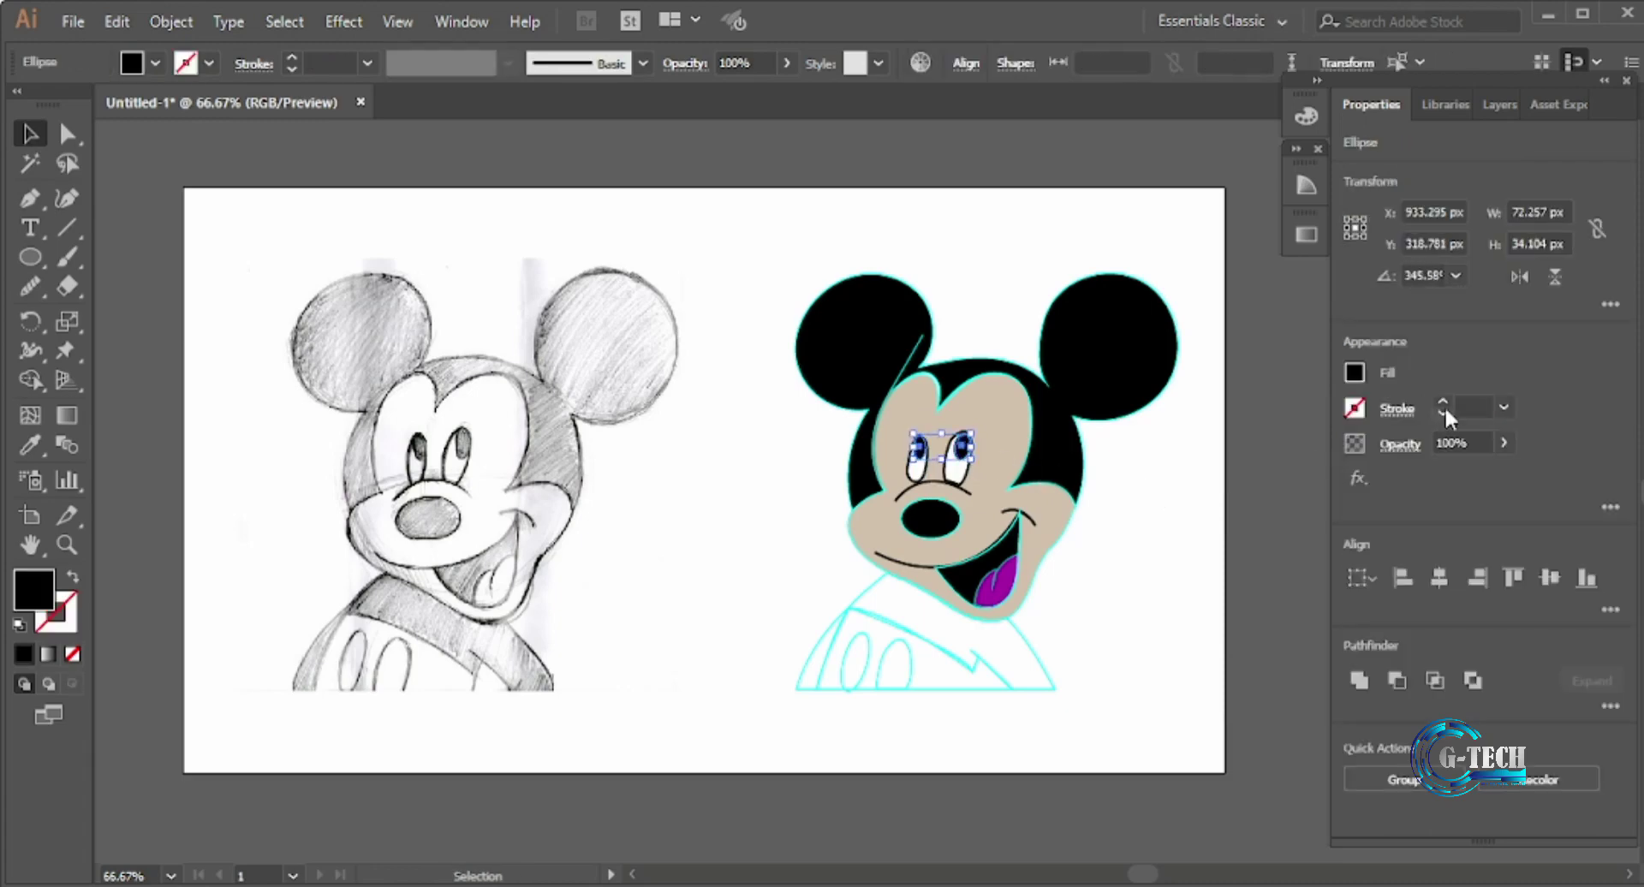
{"action": "left_click", "coordinate": [1443, 403]}
{"action": "left_click", "coordinate": [1142, 490]}
{"action": "left_click", "coordinate": [951, 395]}
{"action": "left_click", "coordinate": [1442, 413]}
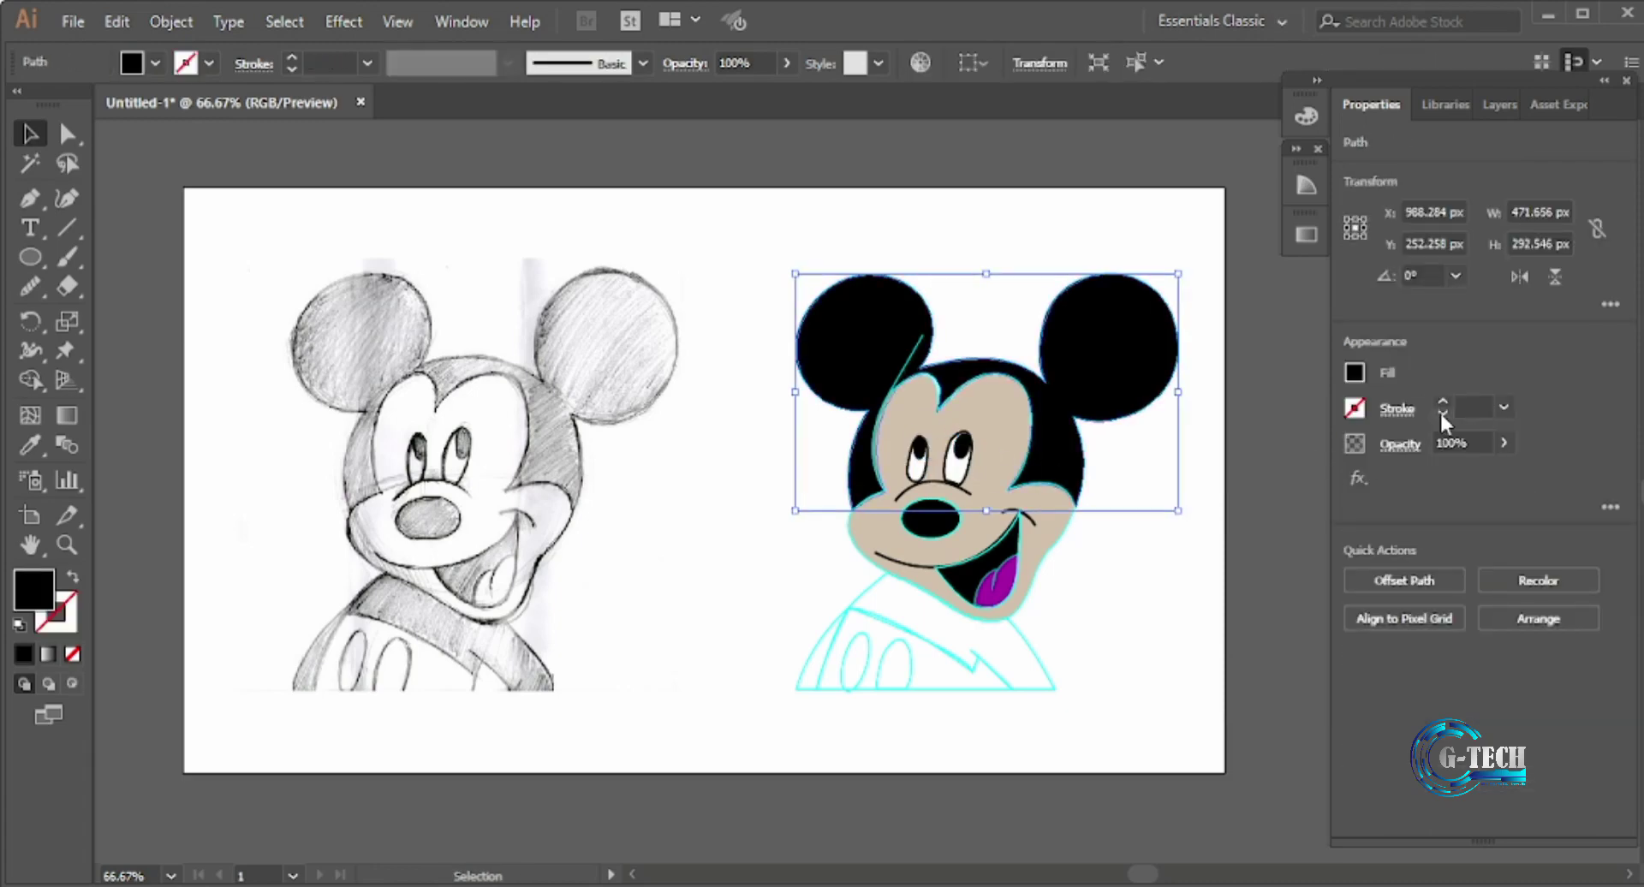
{"action": "left_click", "coordinate": [1192, 488]}
{"action": "left_click", "coordinate": [852, 543]}
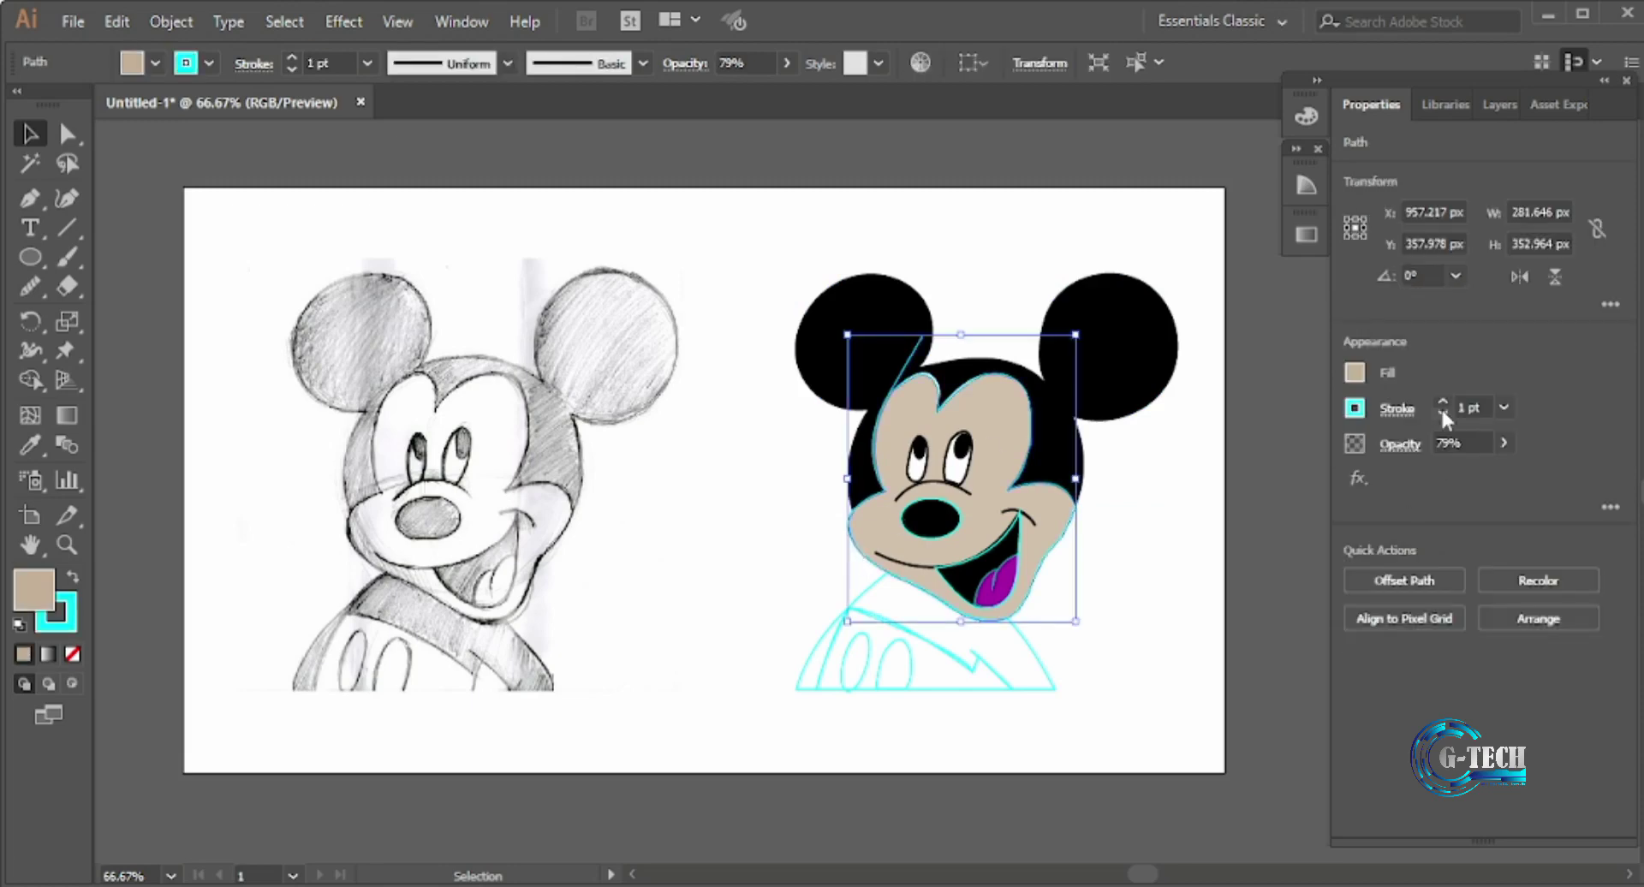
{"action": "left_click", "coordinate": [1440, 408]}
{"action": "left_click", "coordinate": [1186, 484]}
- Set the stroke to None on the mouth, nose and tongue
{"action": "left_click", "coordinate": [977, 570]}
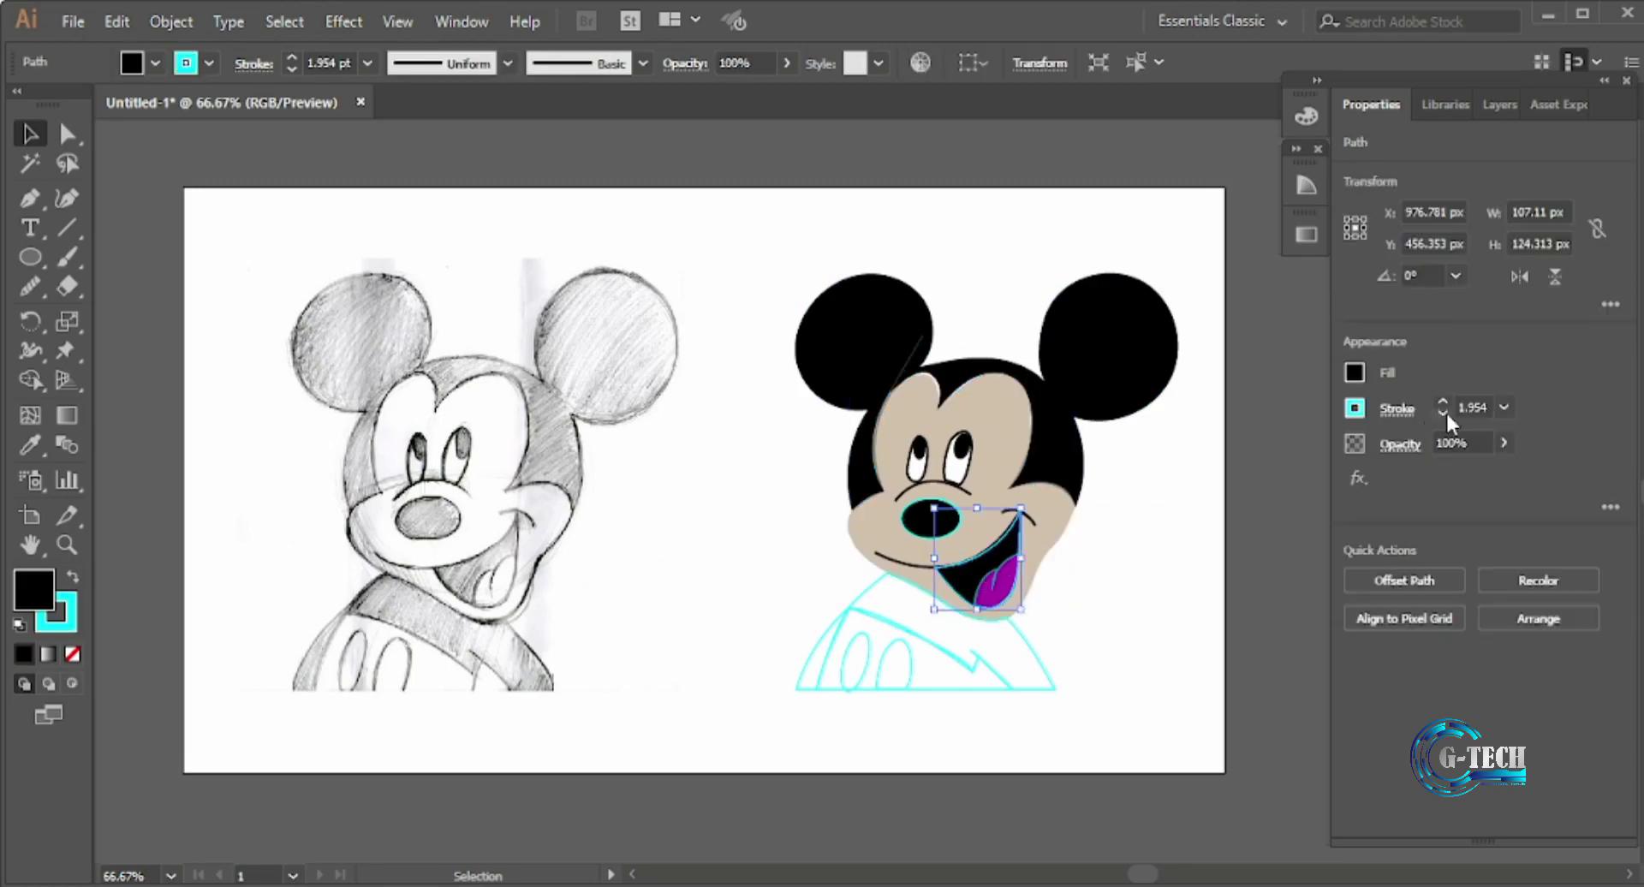
{"action": "left_click", "coordinate": [1443, 413]}
{"action": "left_click", "coordinate": [1191, 484]}
{"action": "left_click", "coordinate": [930, 519]}
{"action": "left_click", "coordinate": [1437, 413]}
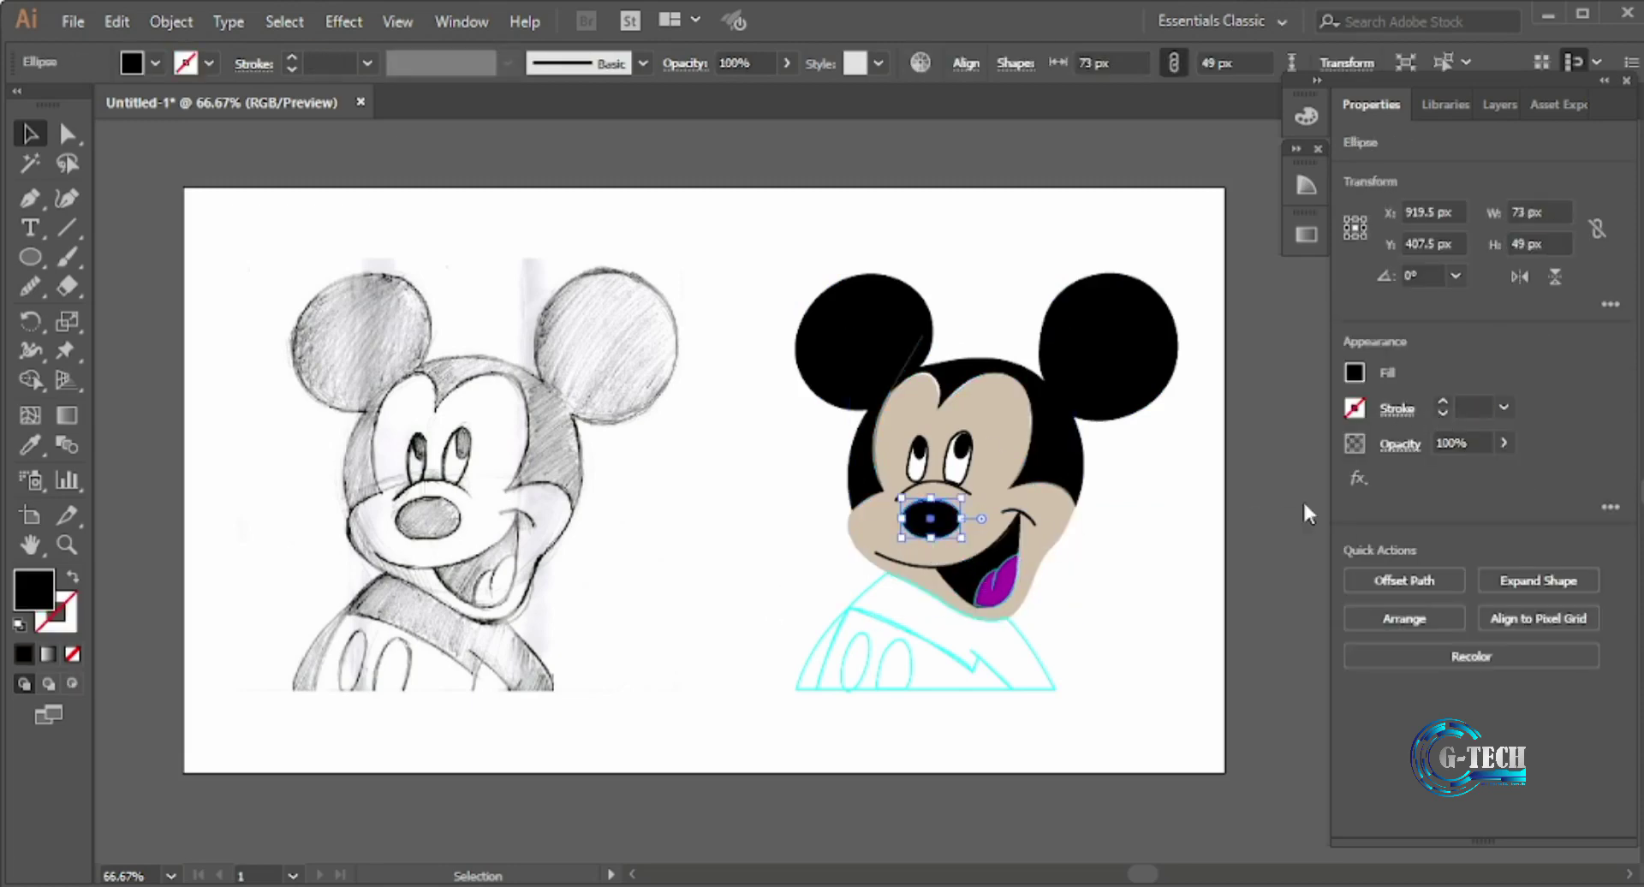
{"action": "left_click", "coordinate": [1191, 484]}
{"action": "left_click", "coordinate": [993, 582]}
{"action": "left_click", "coordinate": [1441, 414]}
{"action": "left_click", "coordinate": [1139, 576]}
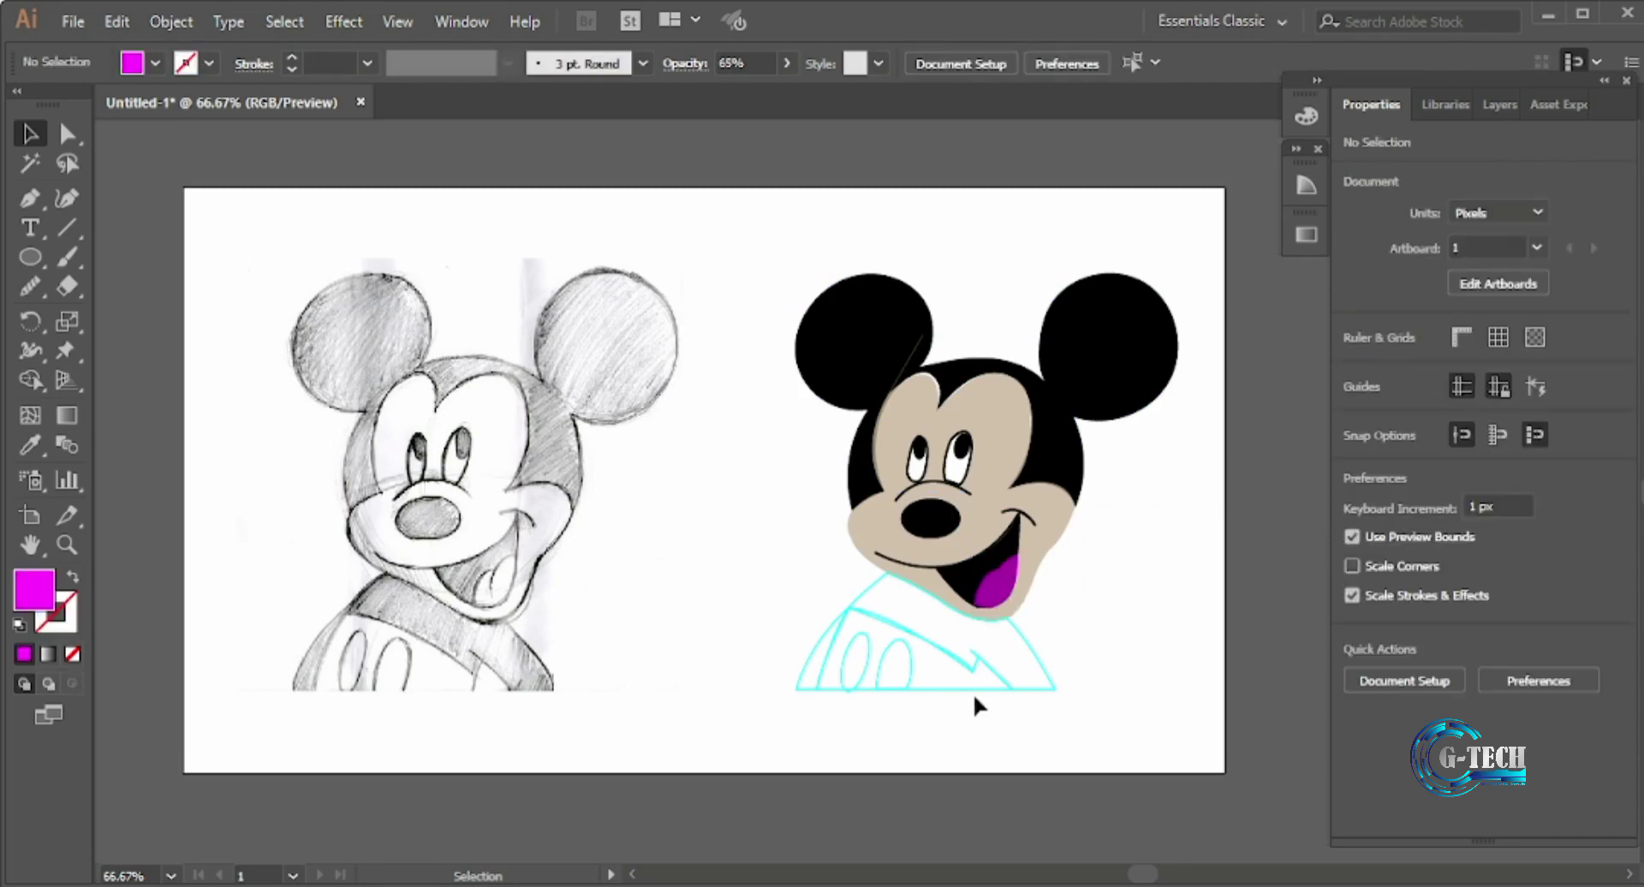
- Fill the shirt collar and left sleeve with black
{"action": "left_click", "coordinate": [861, 588]}
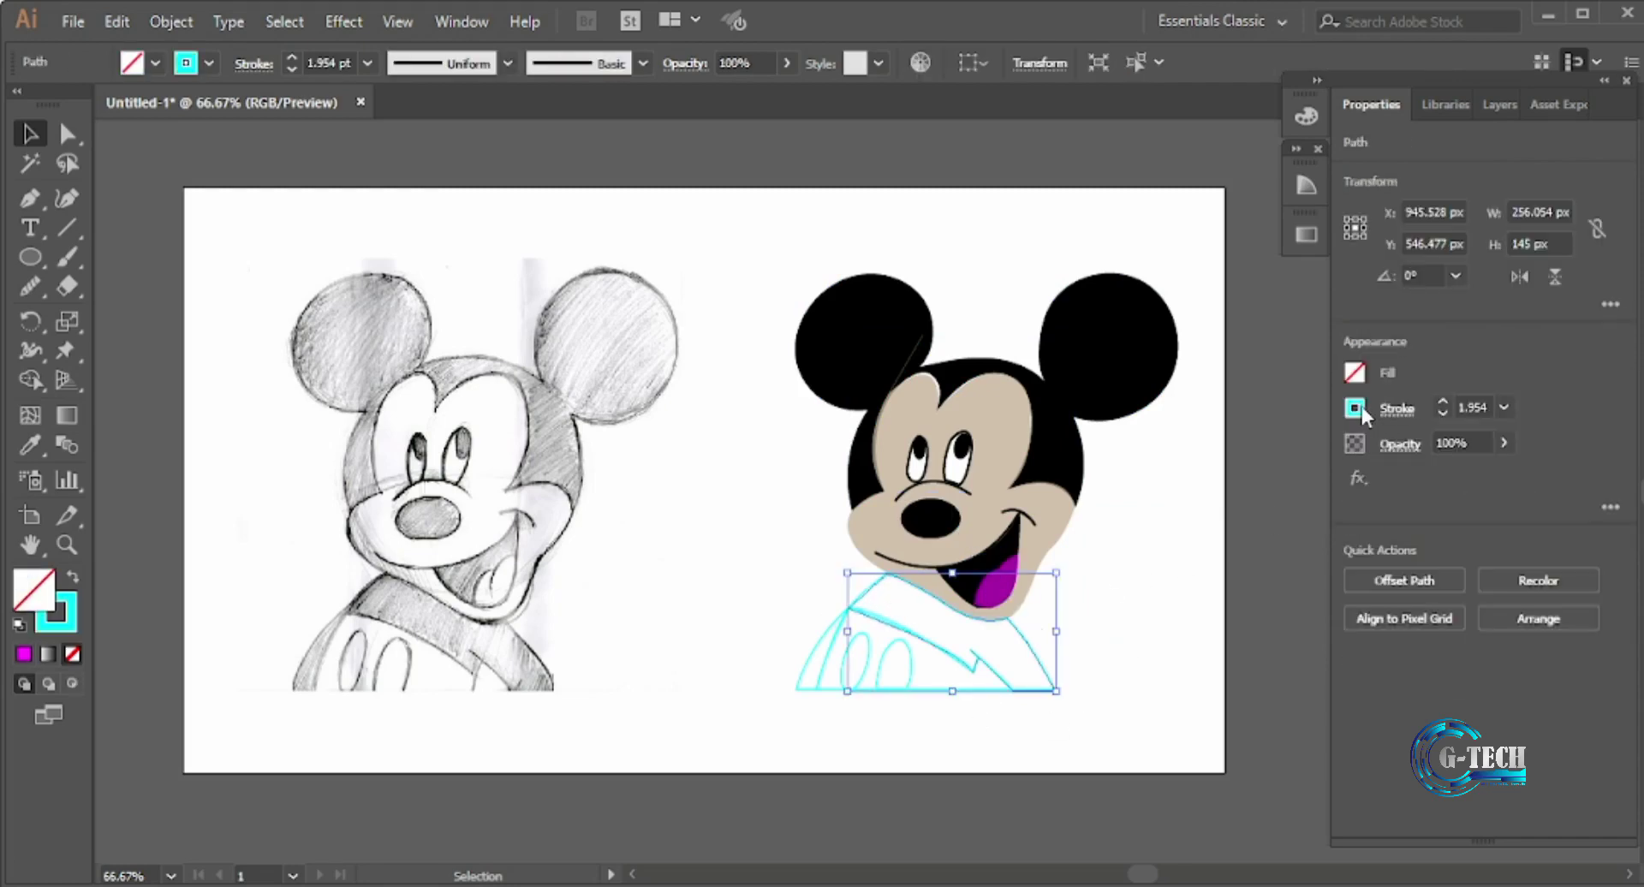
{"action": "left_click", "coordinate": [1355, 372]}
{"action": "left_click", "coordinate": [1140, 461]}
{"action": "left_click", "coordinate": [1440, 414]}
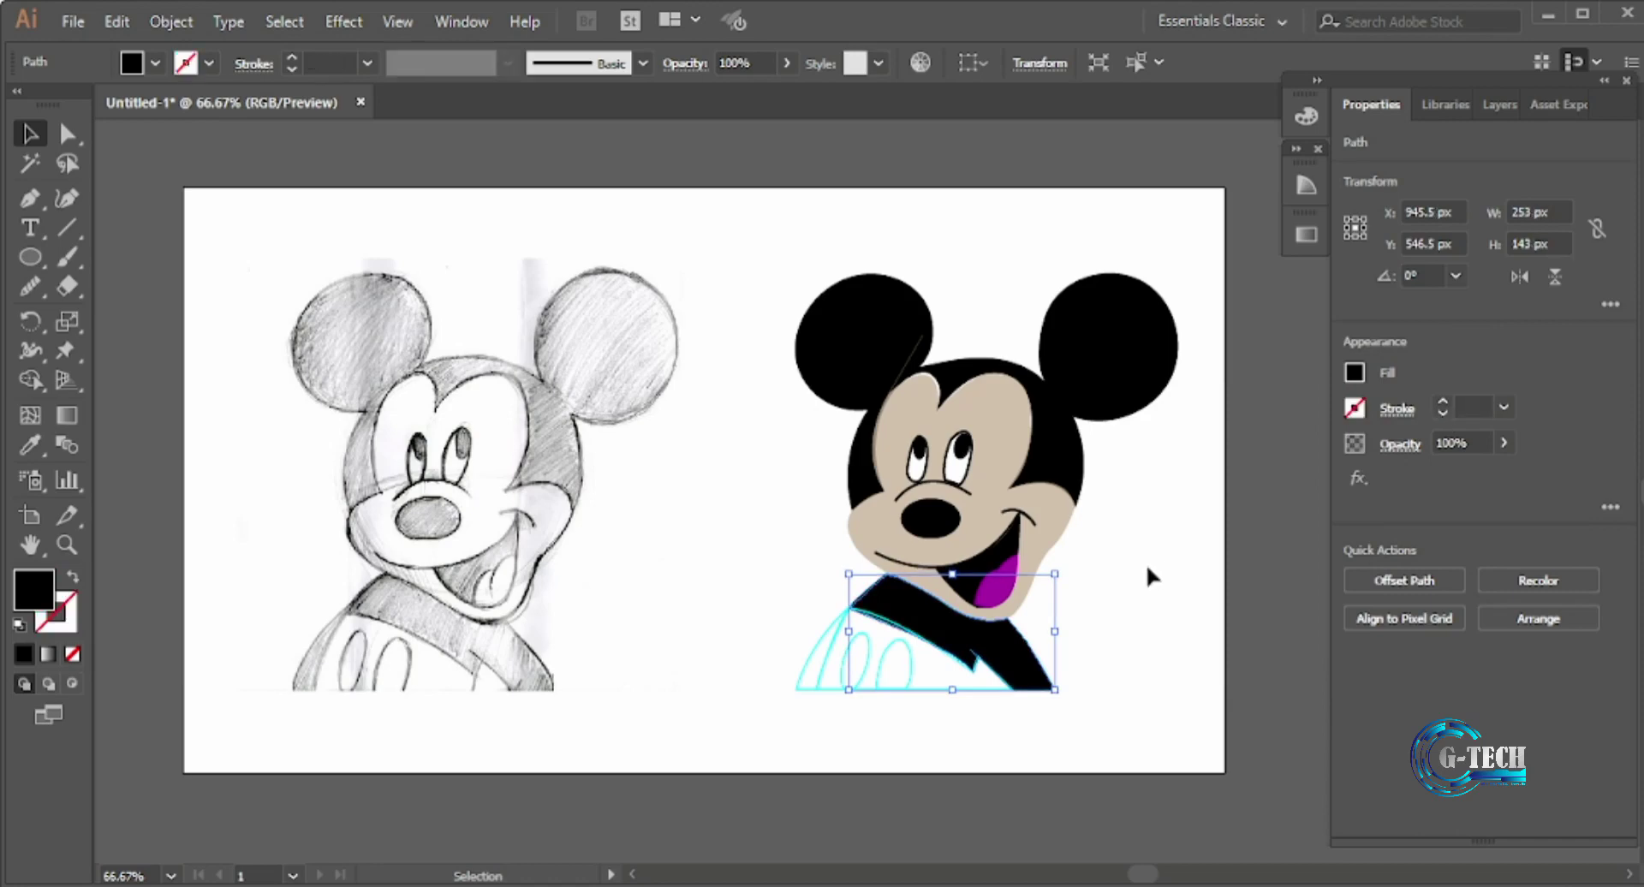
{"action": "left_click", "coordinate": [1146, 564]}
{"action": "left_click", "coordinate": [824, 660]}
{"action": "left_click", "coordinate": [1355, 372]}
{"action": "left_click", "coordinate": [1141, 461]}
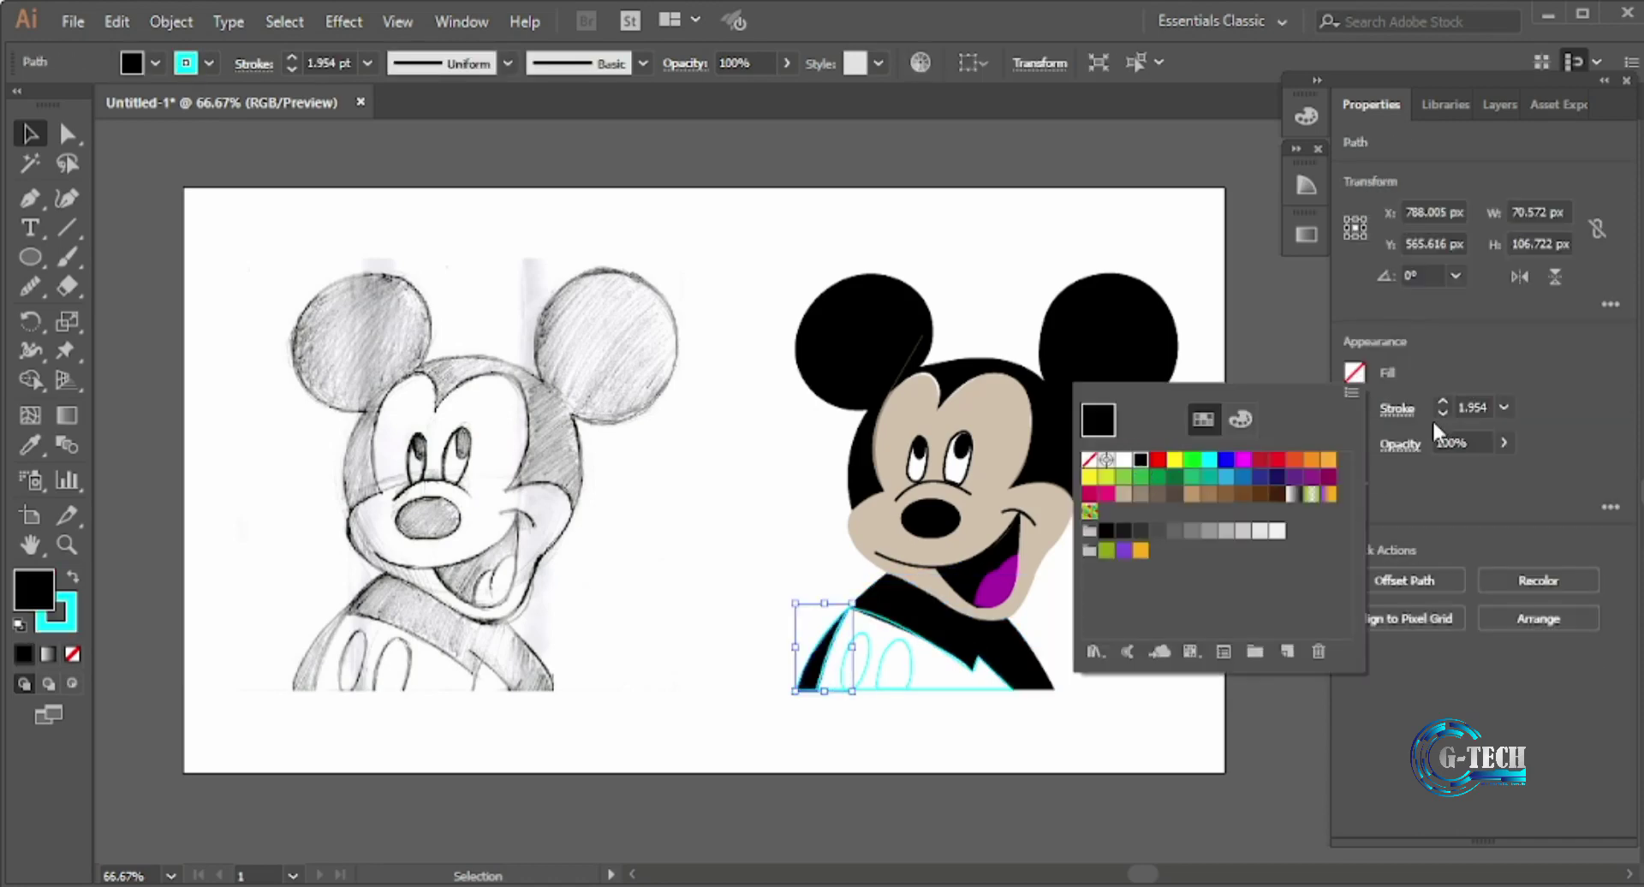
{"action": "left_click", "coordinate": [1441, 413]}
{"action": "left_click", "coordinate": [1108, 570]}
- Fill the shirt front with white
{"action": "left_click", "coordinate": [928, 686]}
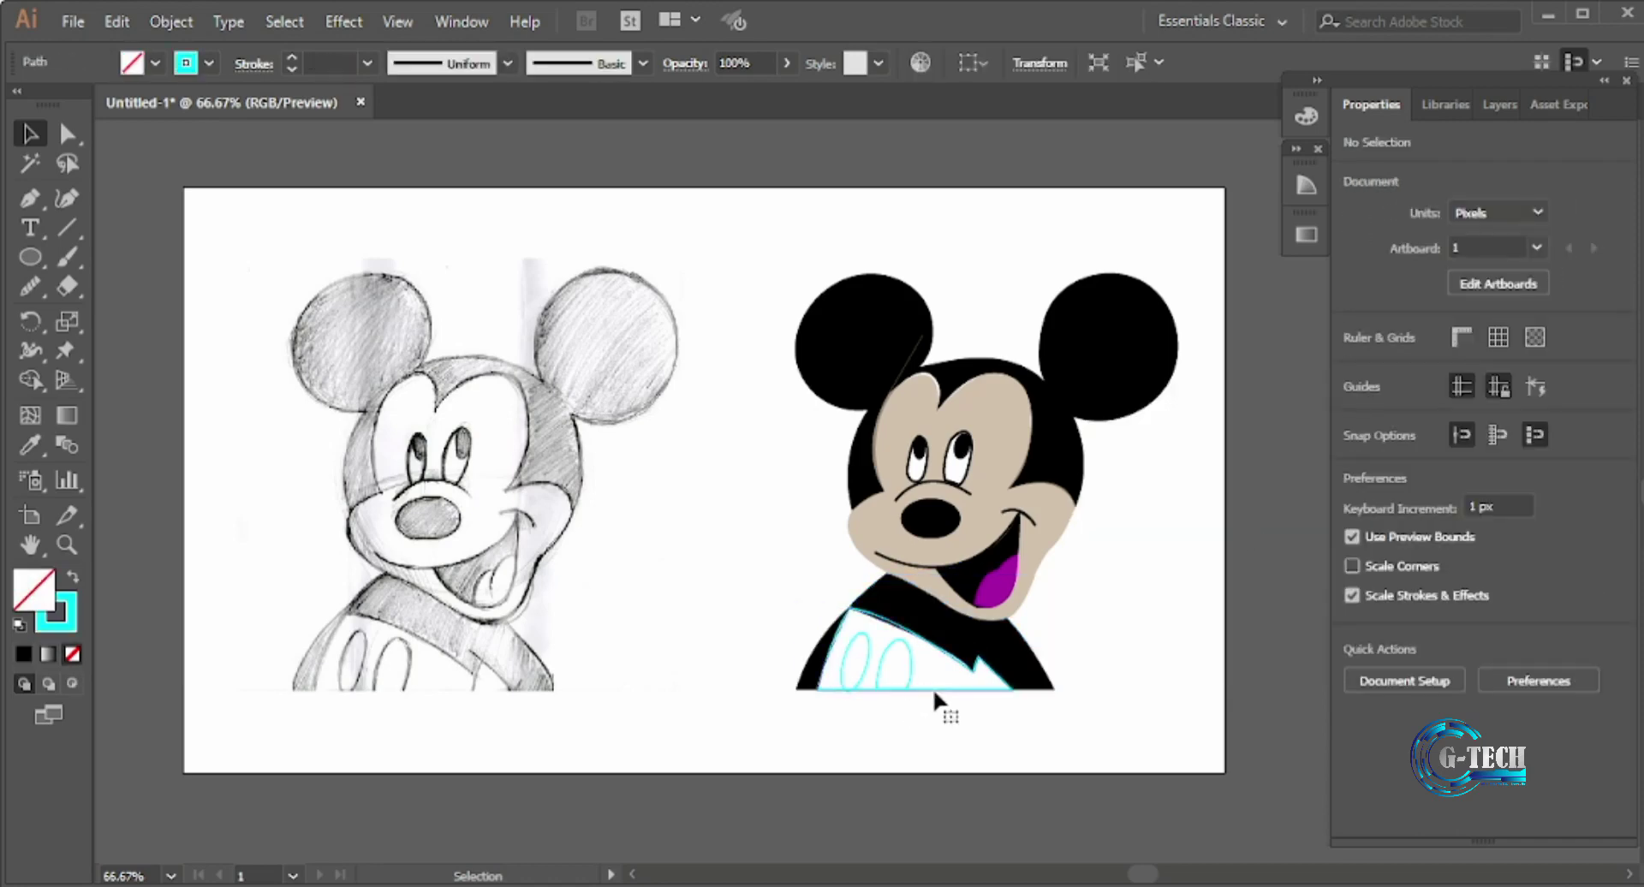
{"action": "left_click", "coordinate": [1355, 372]}
{"action": "left_click", "coordinate": [1440, 415]}
{"action": "left_click", "coordinate": [1443, 414]}
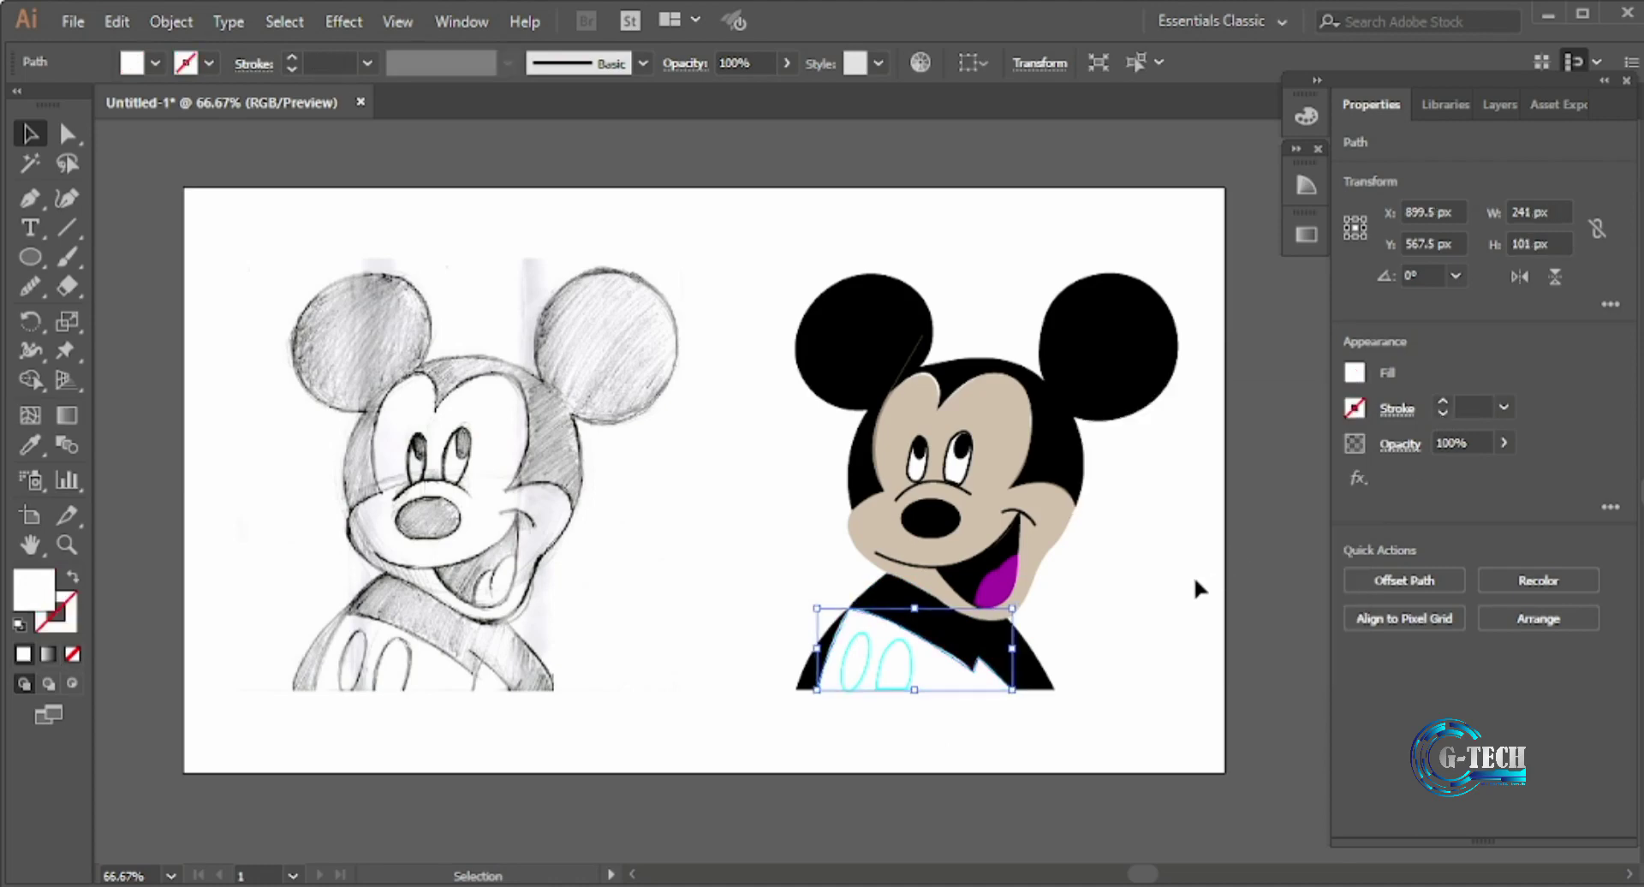
{"action": "left_click", "coordinate": [1193, 580]}
- Give both shirt ovals 3 pt black outlines
{"action": "left_click", "coordinate": [910, 686]}
{"action": "left_click", "coordinate": [861, 694], "text": "shift"}
{"action": "left_click", "coordinate": [862, 693]}
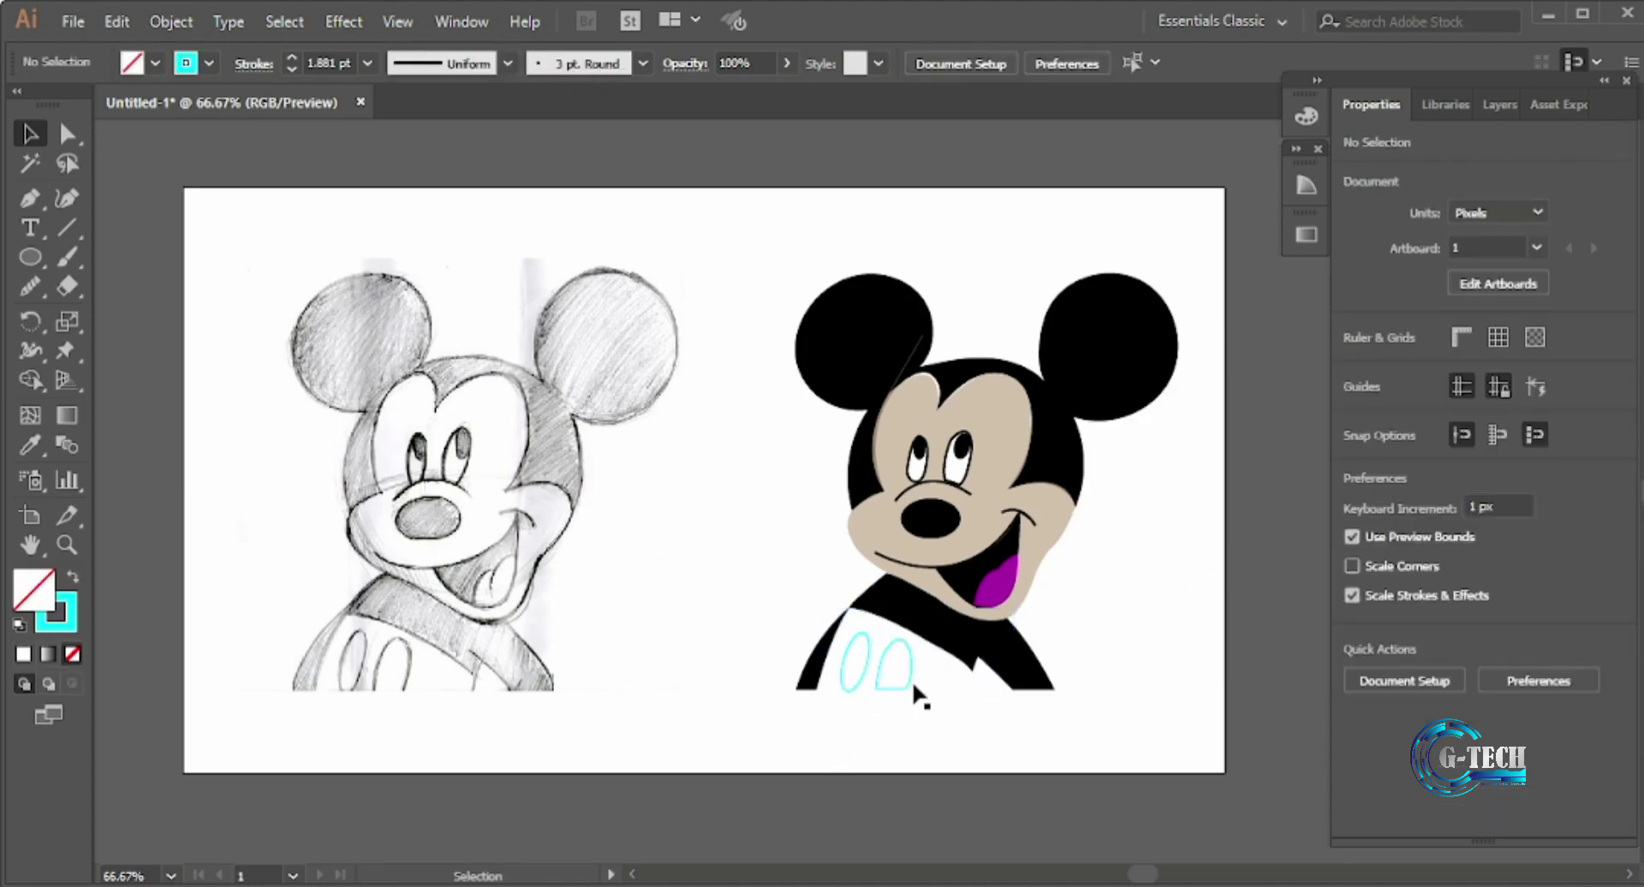
{"action": "left_click", "coordinate": [910, 685]}
{"action": "left_click", "coordinate": [1355, 408]}
{"action": "left_click", "coordinate": [854, 685]}
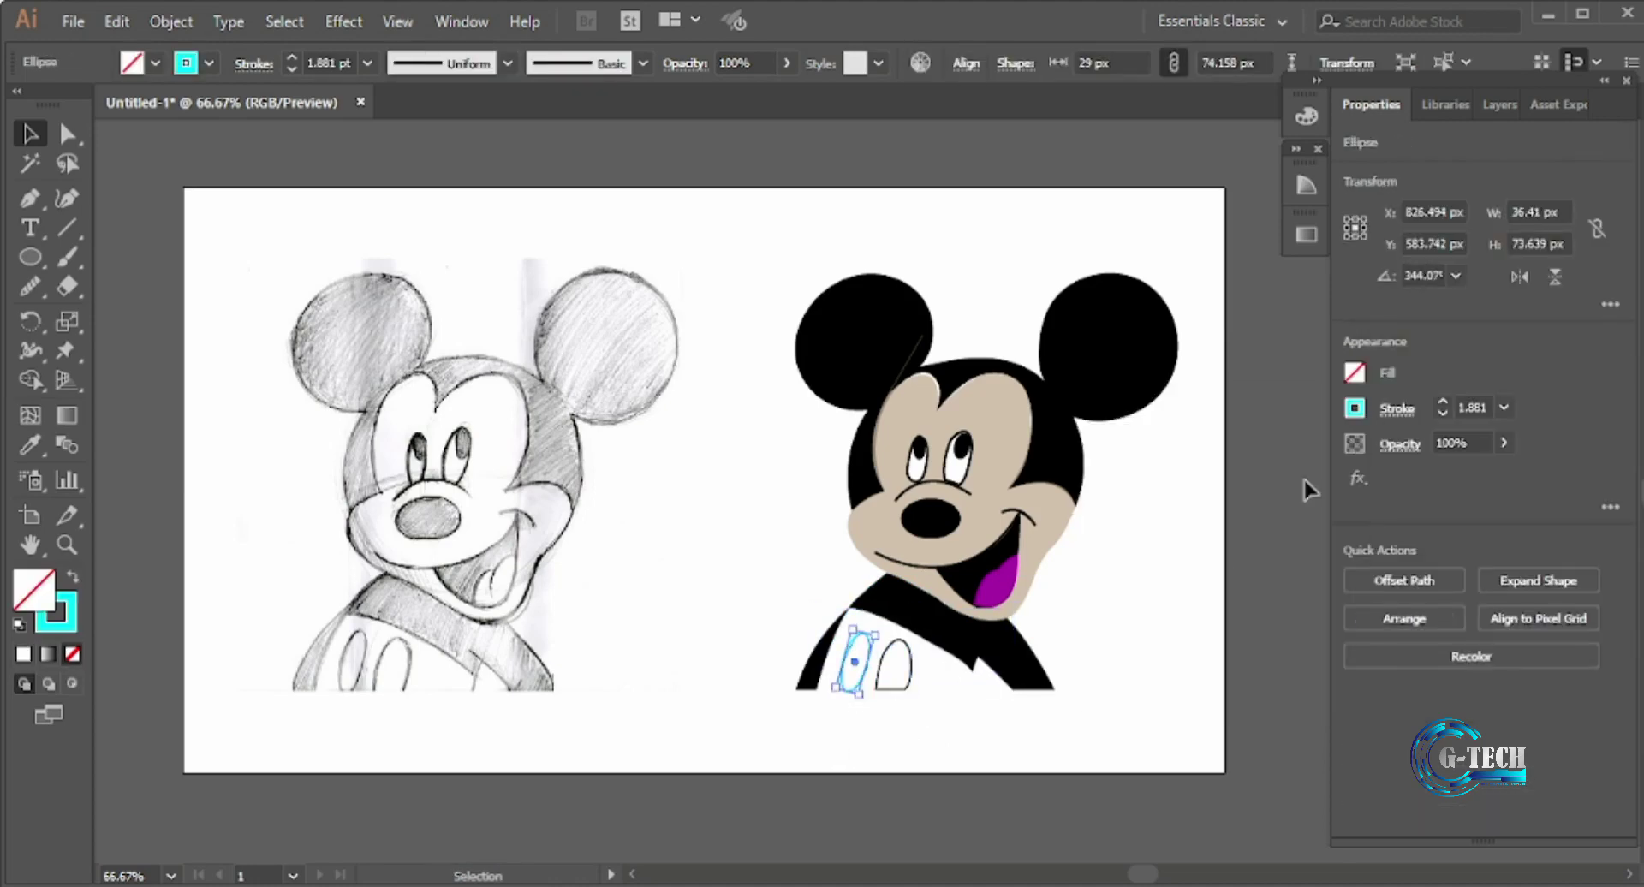
{"action": "left_click", "coordinate": [1355, 408]}
{"action": "left_click", "coordinate": [1141, 495]}
{"action": "left_click", "coordinate": [903, 683], "text": "shift"}
{"action": "left_click", "coordinate": [1443, 410]}
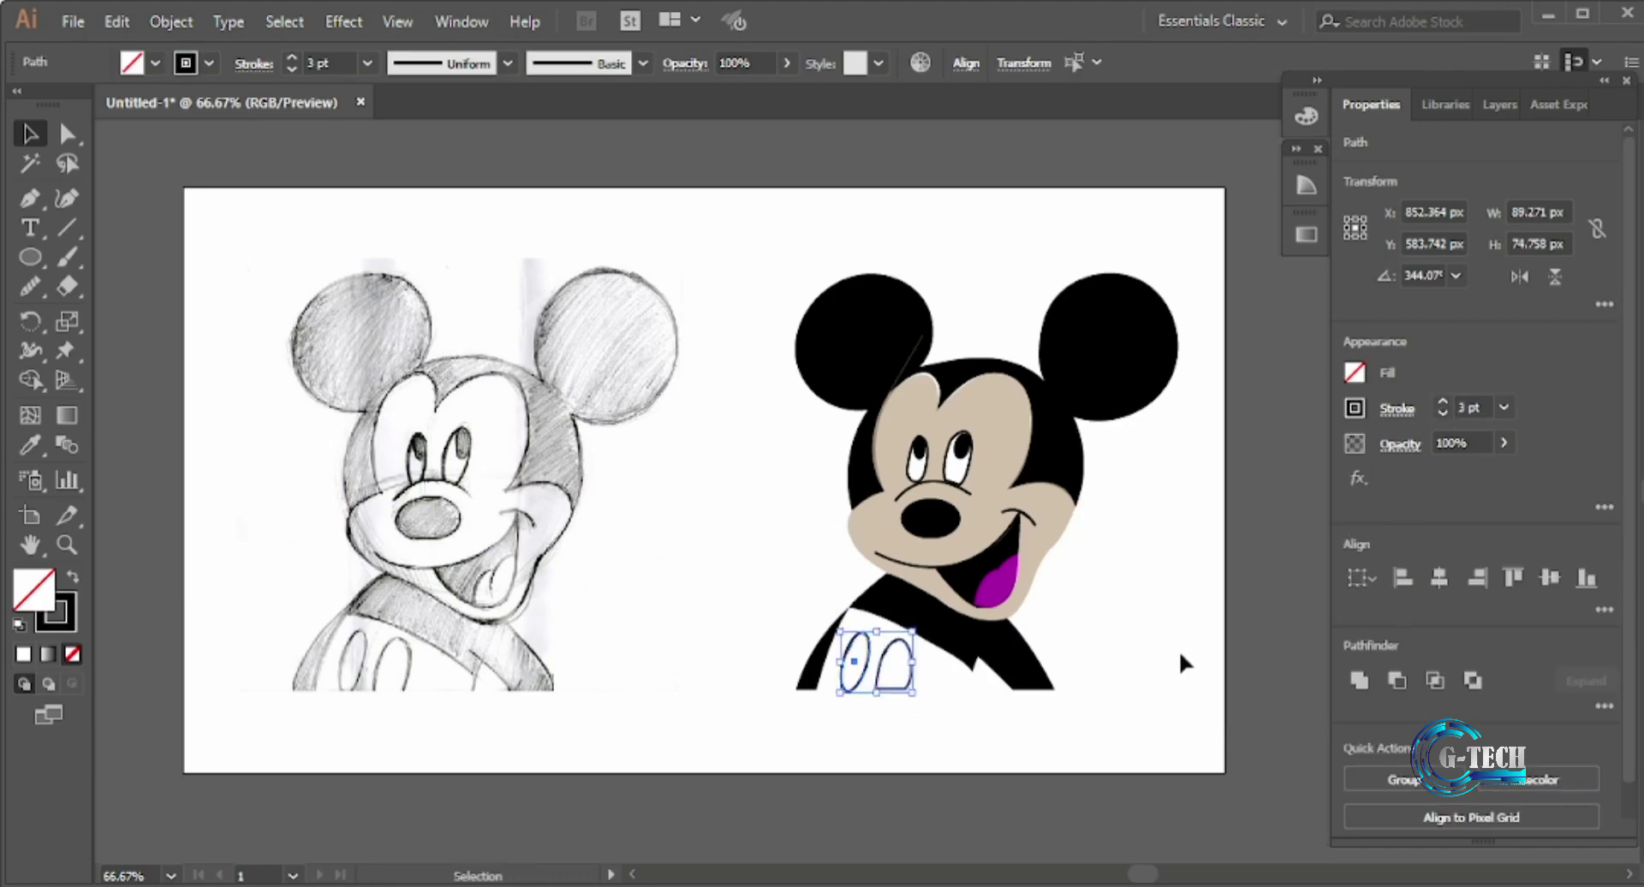
{"action": "left_click", "coordinate": [1197, 666]}
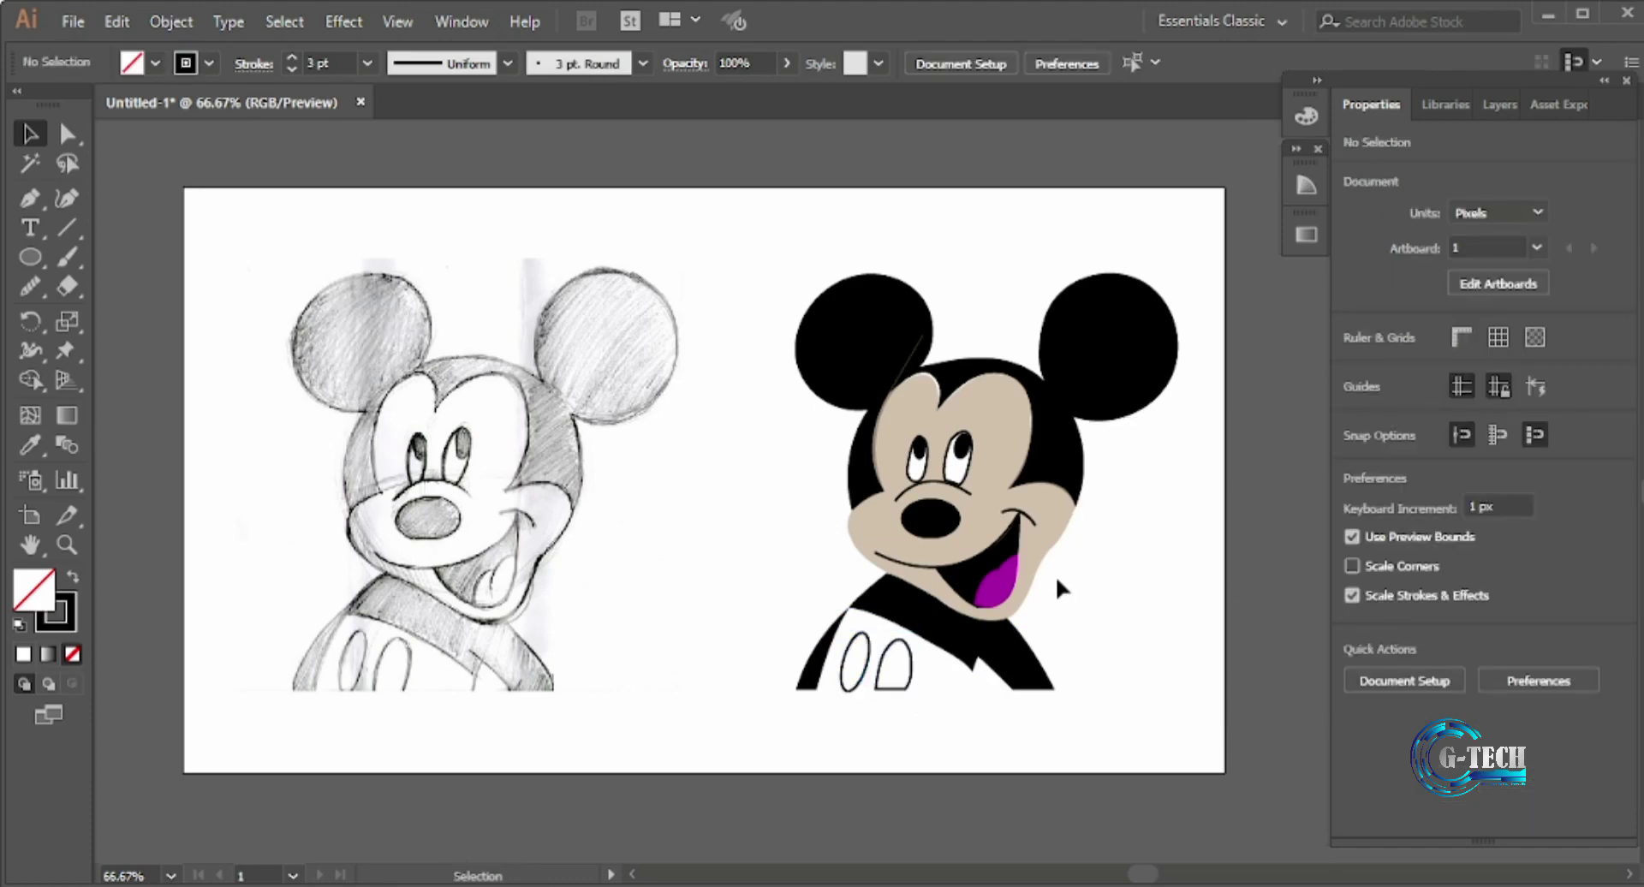
- Change the tongue's fill colour
{"action": "left_click", "coordinate": [996, 579]}
{"action": "left_click", "coordinate": [1355, 372]}
{"action": "left_click", "coordinate": [1124, 460]}
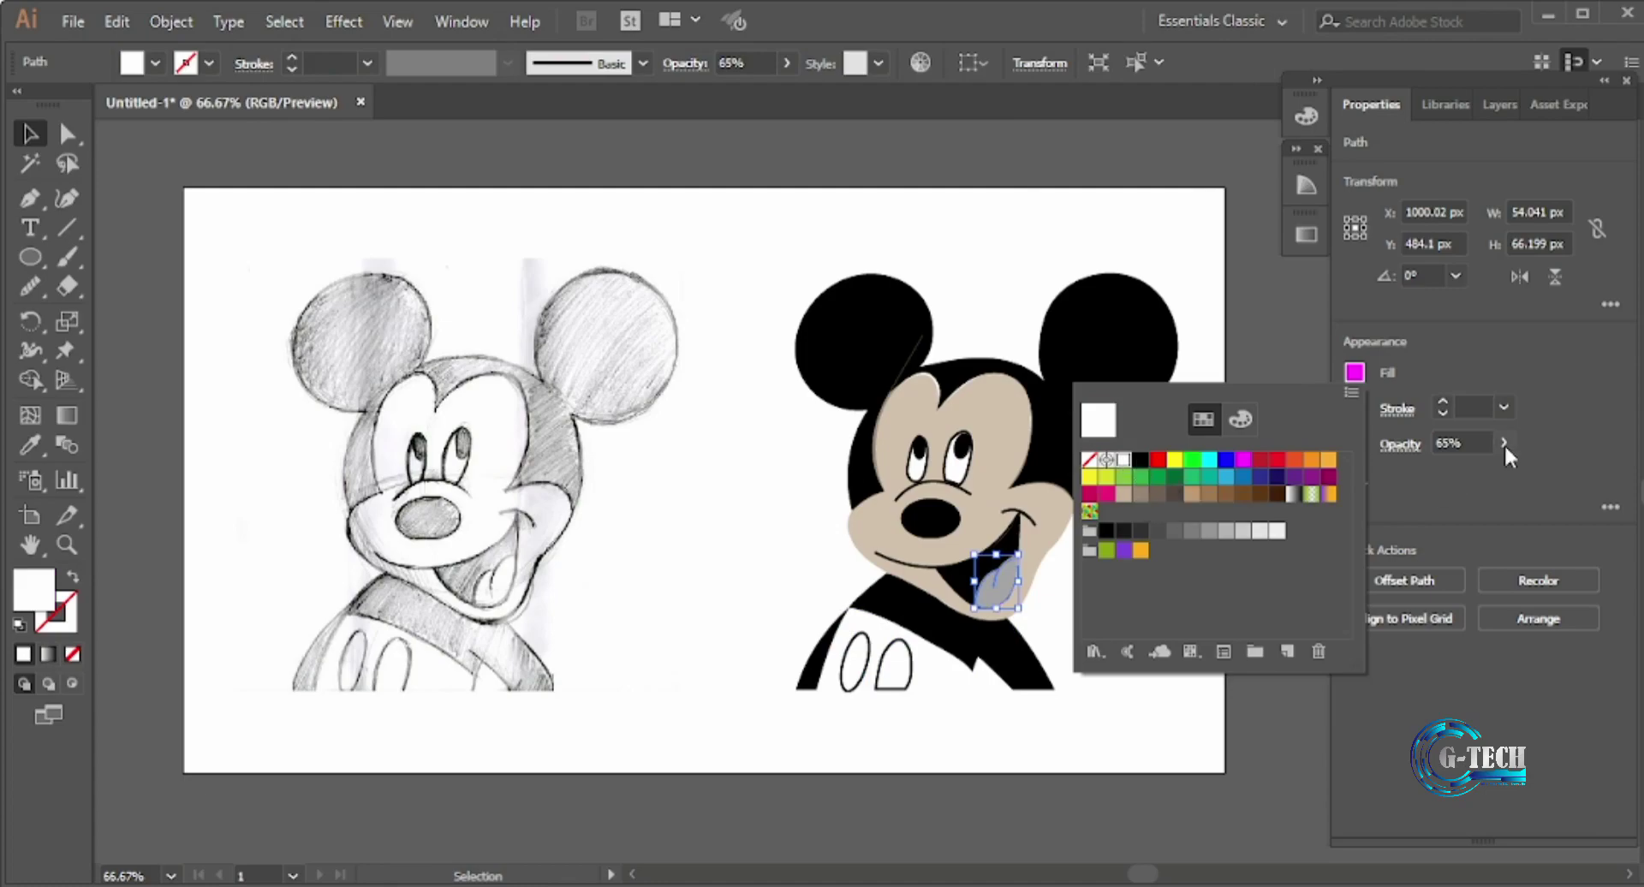